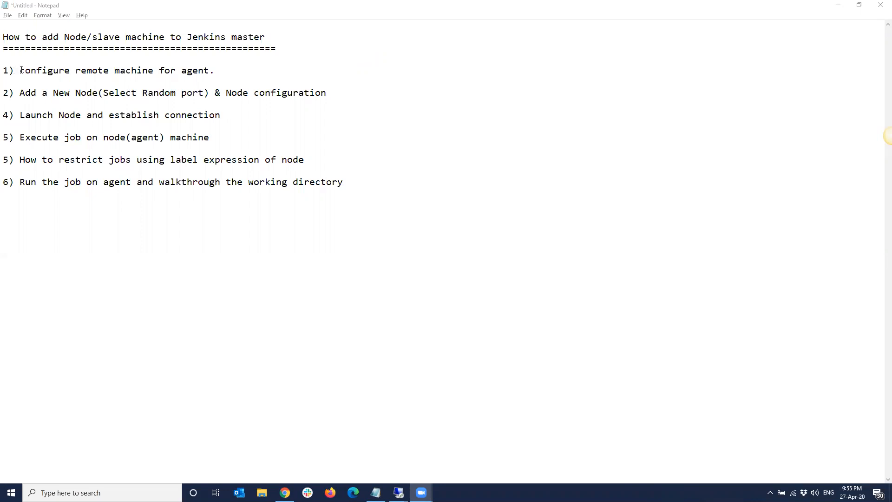
# Step: Examine the EC2 instance list in Chrome and the remote desktop sessions of the Jenkins master and the slave machine
pyautogui.moveTo(22, 70); pyautogui.dragTo(216, 74)
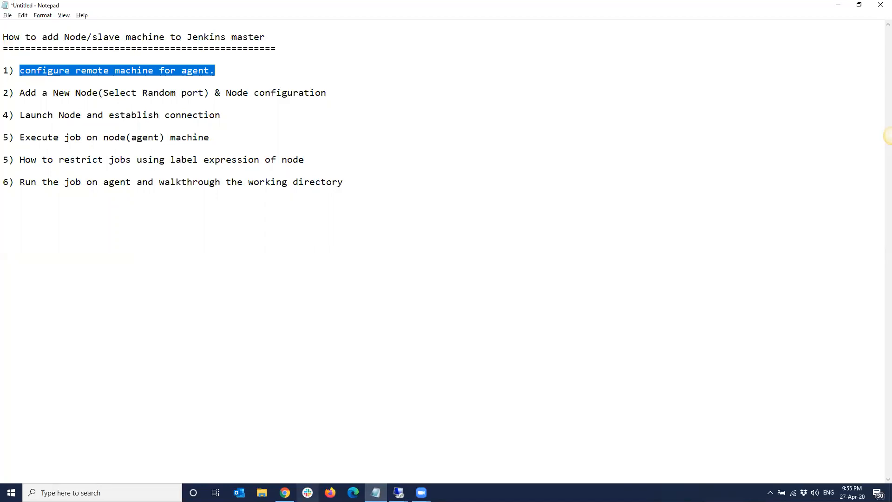
pyautogui.click(285, 493)
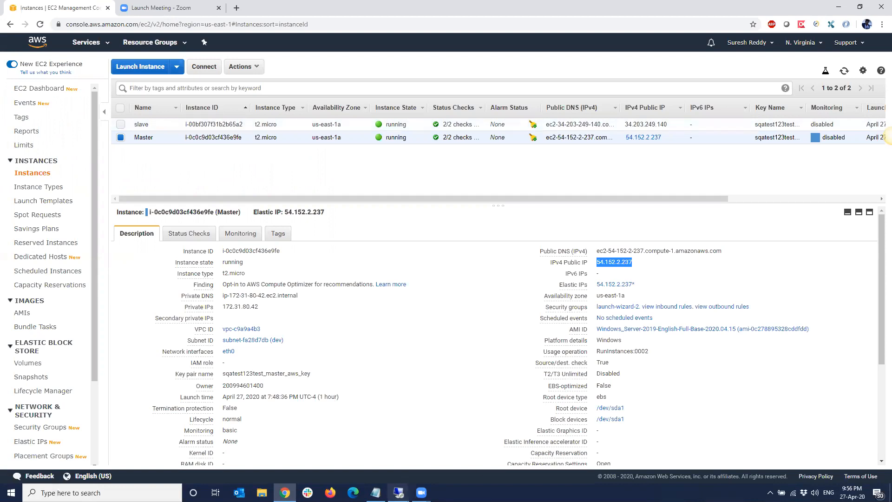
pyautogui.click(398, 493)
pyautogui.click(437, 455)
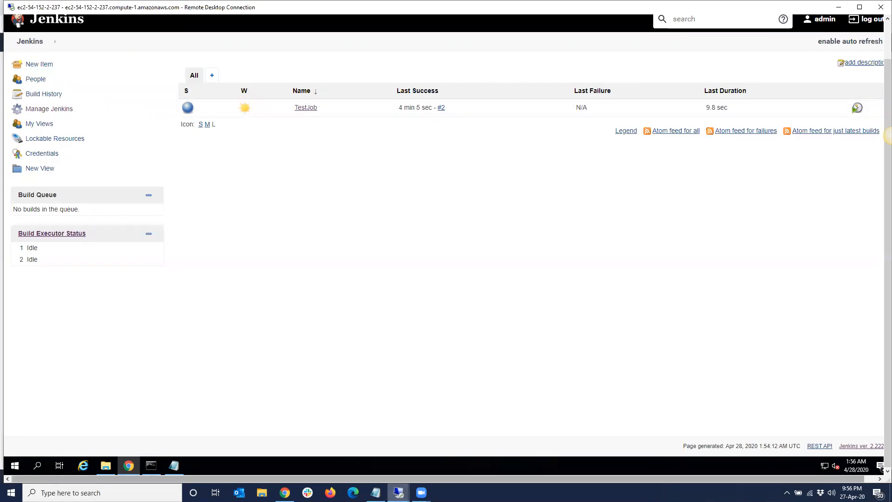
pyautogui.moveTo(398, 492)
pyautogui.click(326, 438)
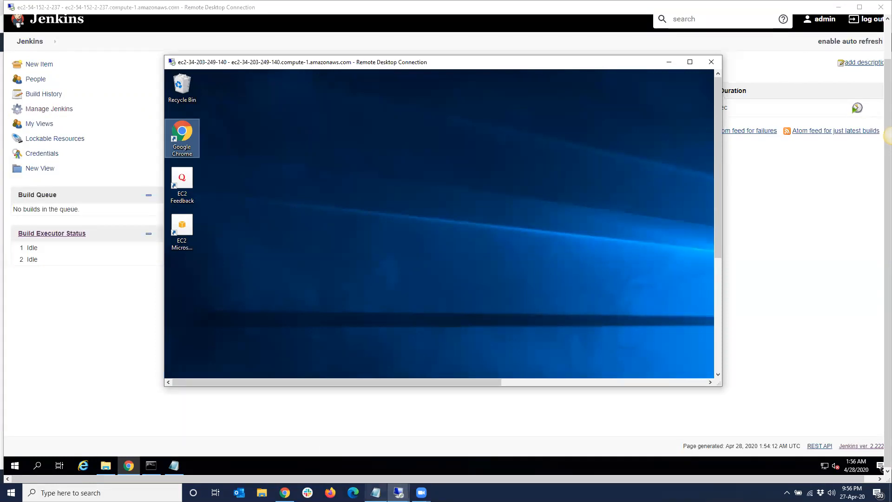
# Step: Review the first two outline items in Notepad, revisiting the master and slave remote desktop sessions they refer to
pyautogui.click(376, 492)
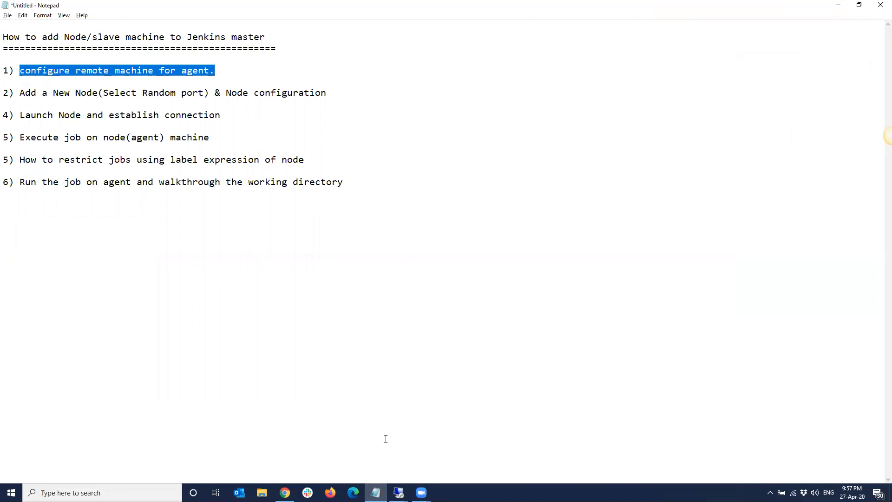
pyautogui.click(399, 493)
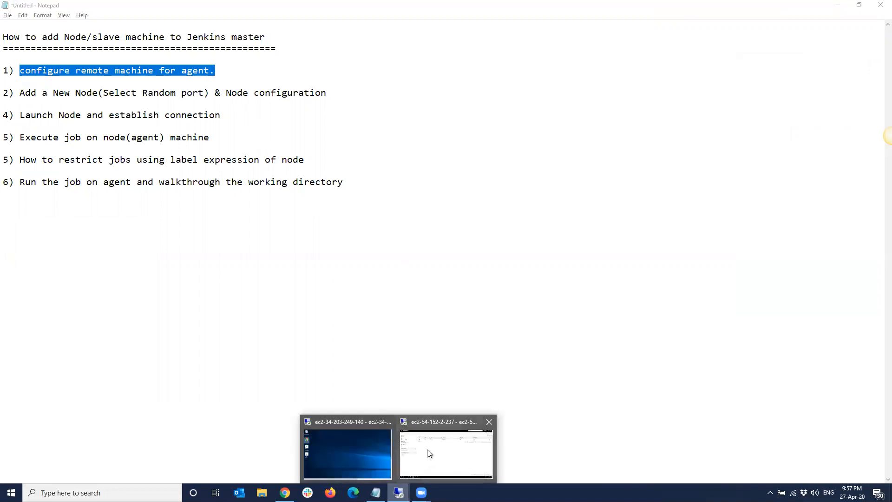
pyautogui.click(429, 453)
pyautogui.click(399, 492)
pyautogui.click(324, 453)
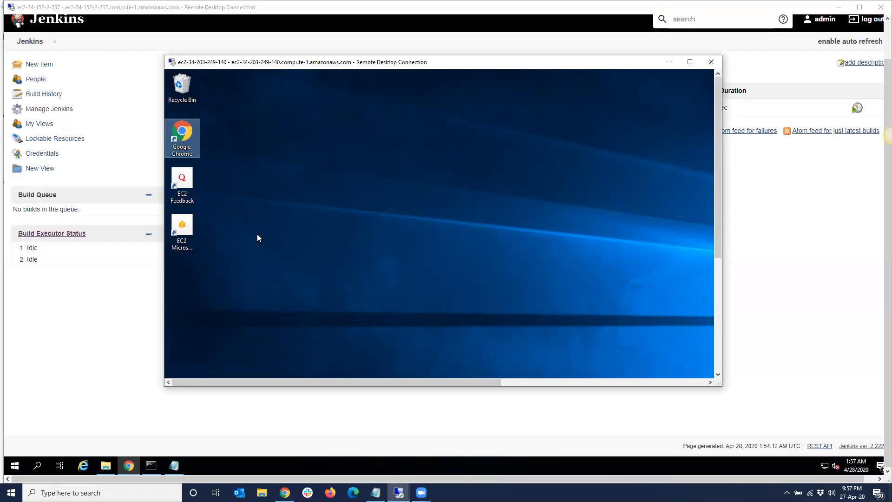
pyautogui.click(375, 492)
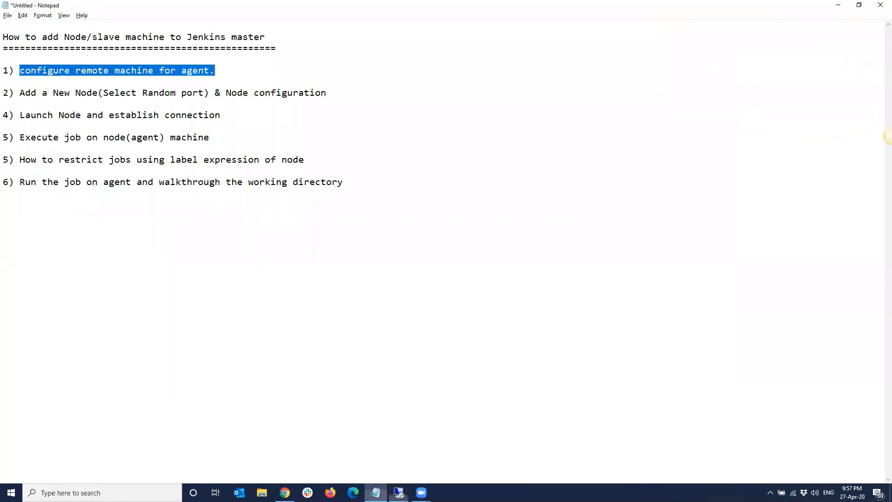
pyautogui.moveTo(215, 71); pyautogui.dragTo(15, 71)
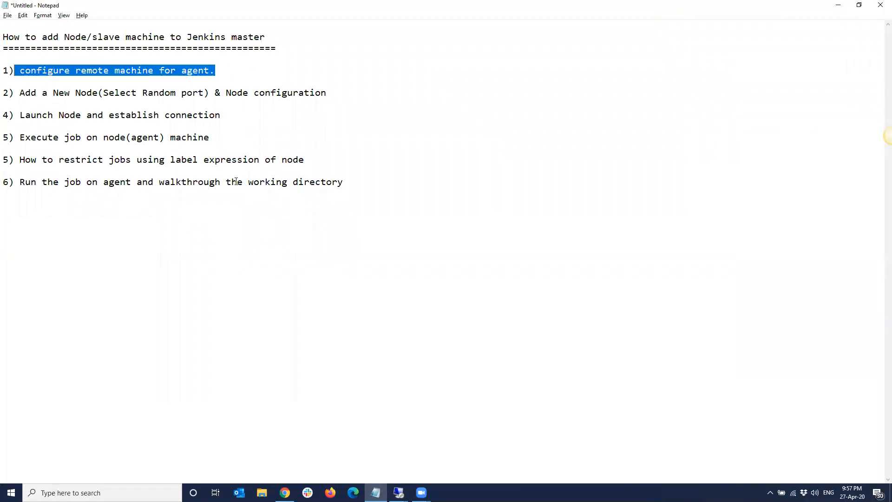
pyautogui.moveTo(20, 92); pyautogui.dragTo(335, 94)
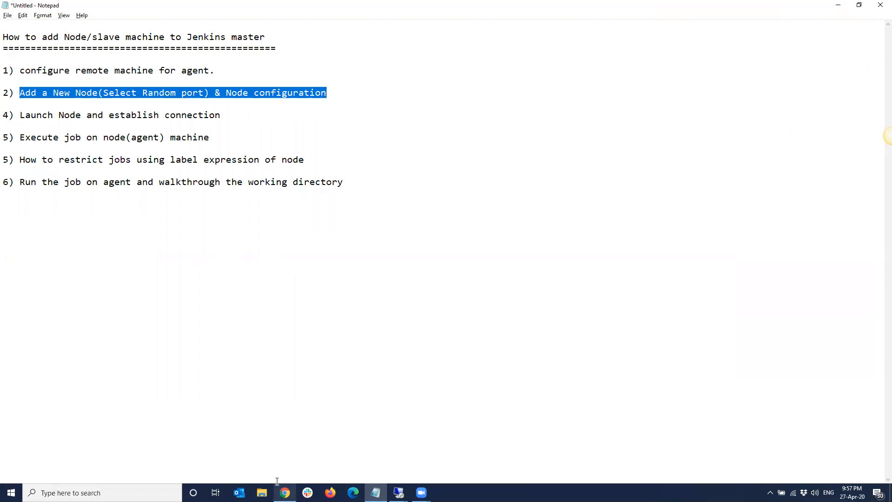
# Step: Switch to the master's remote desktop session and open Manage Nodes and Clouds in Jenkins
pyautogui.moveTo(399, 493)
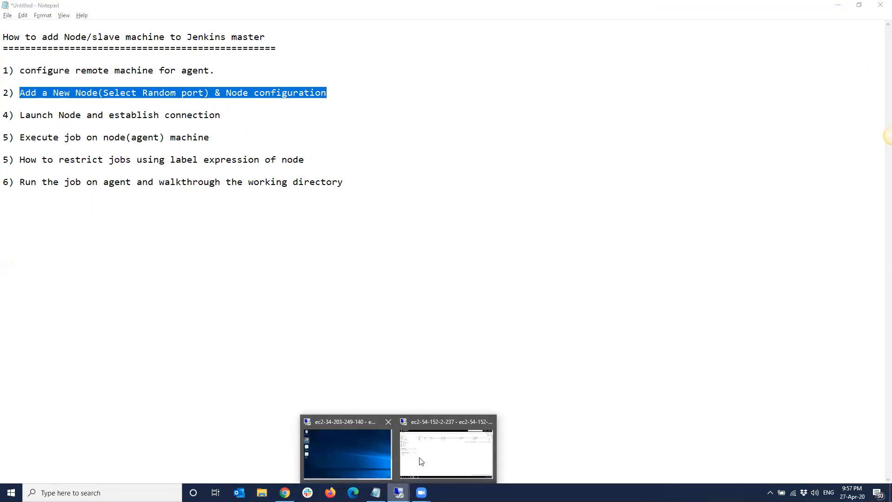
pyautogui.click(442, 455)
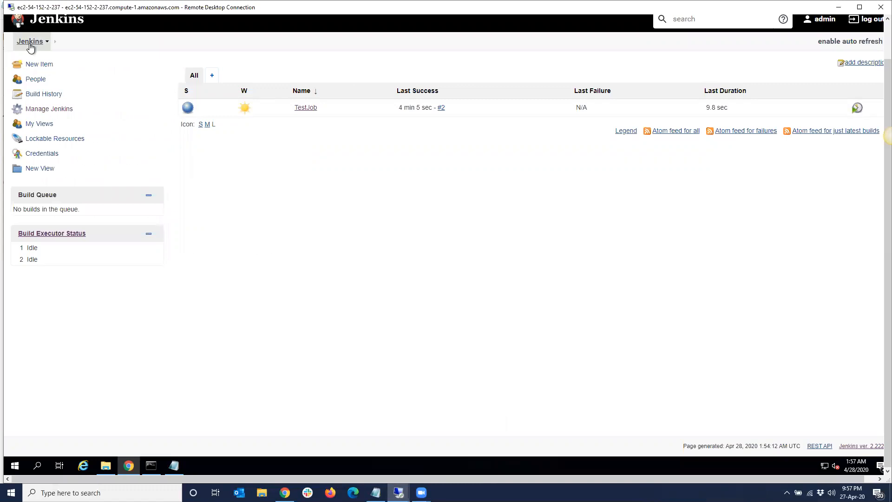
pyautogui.click(40, 111)
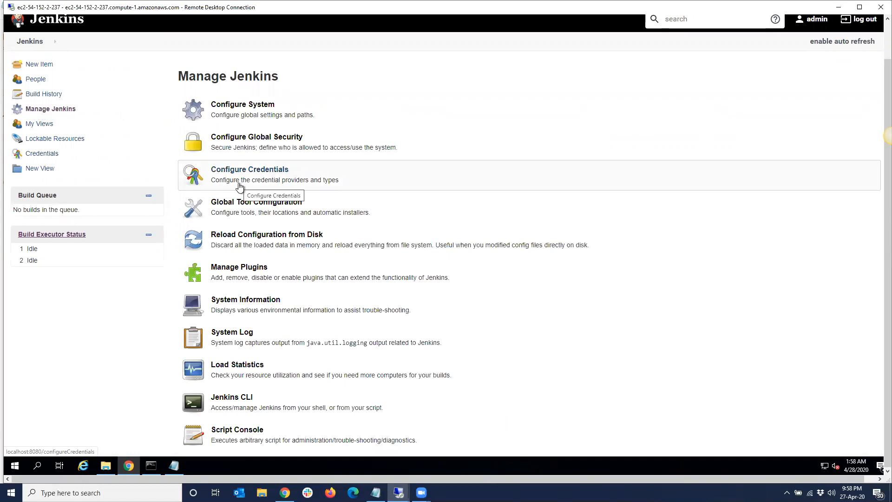
pyautogui.scroll(-1, 328, 307)
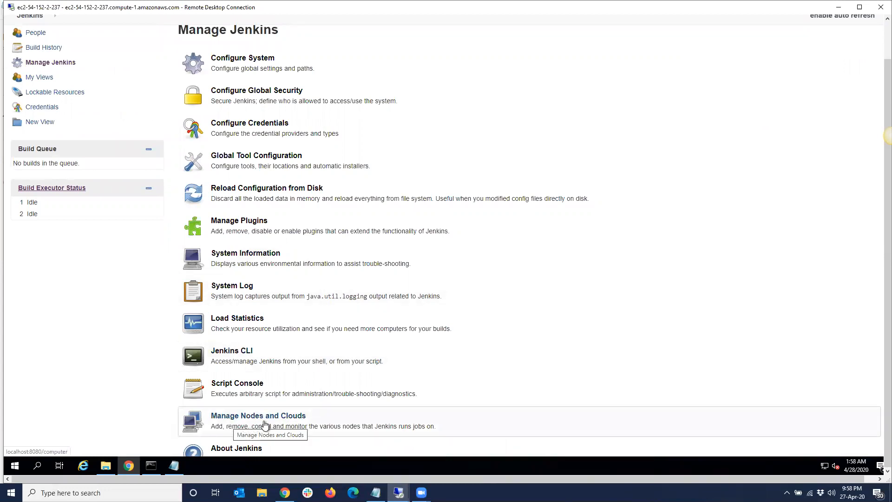
pyautogui.click(284, 420)
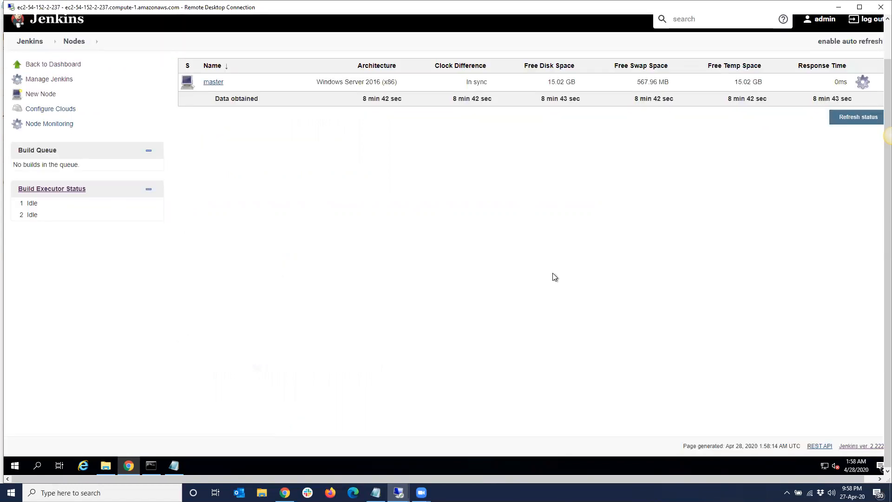
# Step: Create a new node named WindowsAgent as a Permanent Agent
pyautogui.click(35, 95)
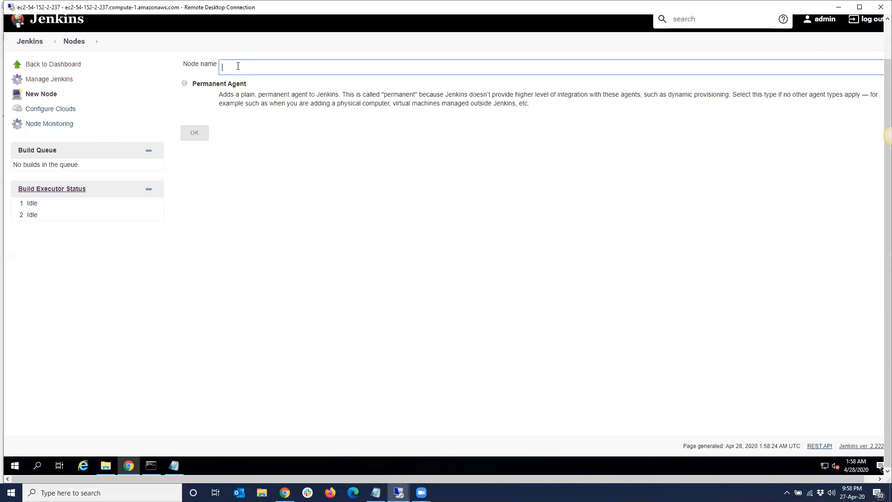
pyautogui.write('WindowsAgent')
pyautogui.click(184, 84)
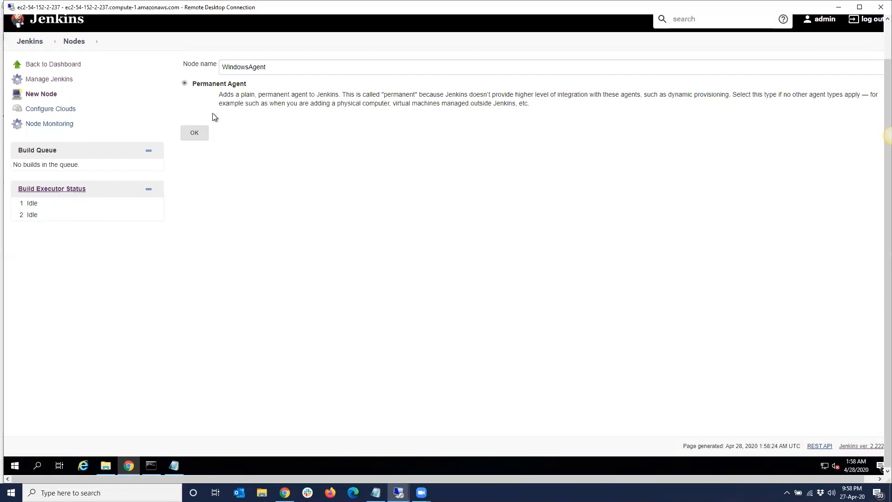
pyautogui.click(193, 134)
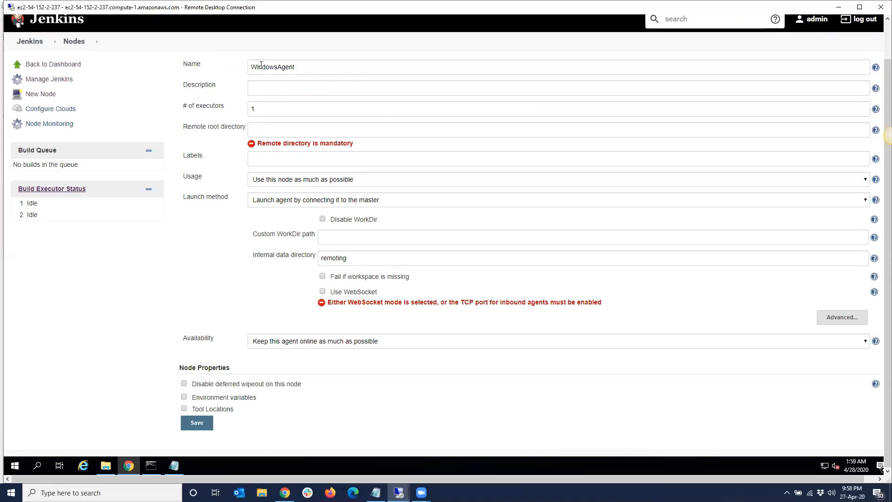
# Step: Enter "Node to run QA automation" as the description of the WindowsAgent node
pyautogui.doubleClick(272, 66)
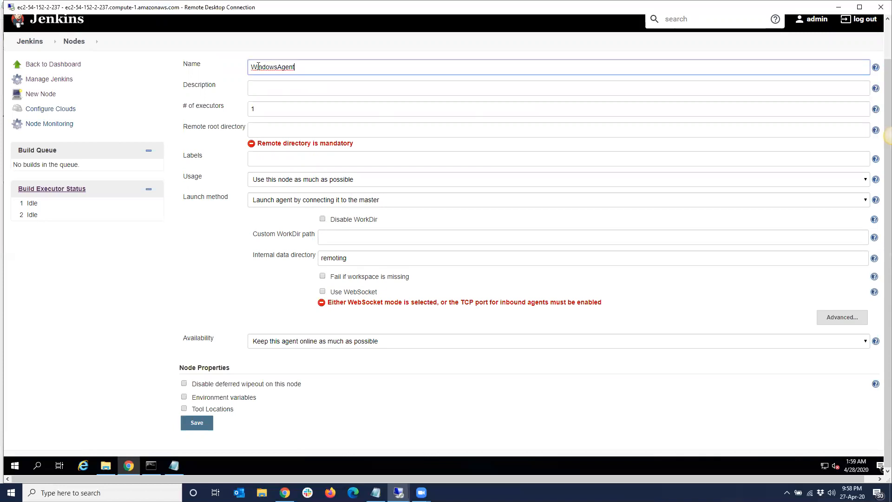
pyautogui.click(306, 68)
pyautogui.click(260, 86)
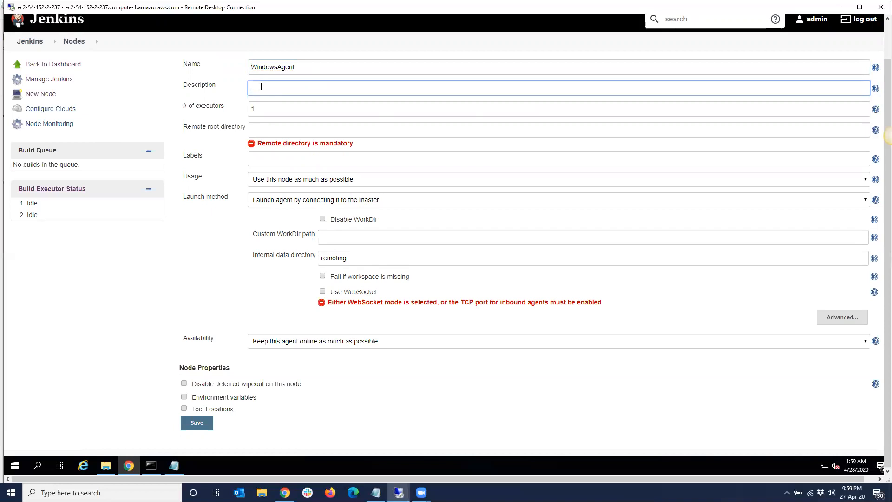
pyautogui.write('Node to run QA automation')
pyautogui.click(269, 108)
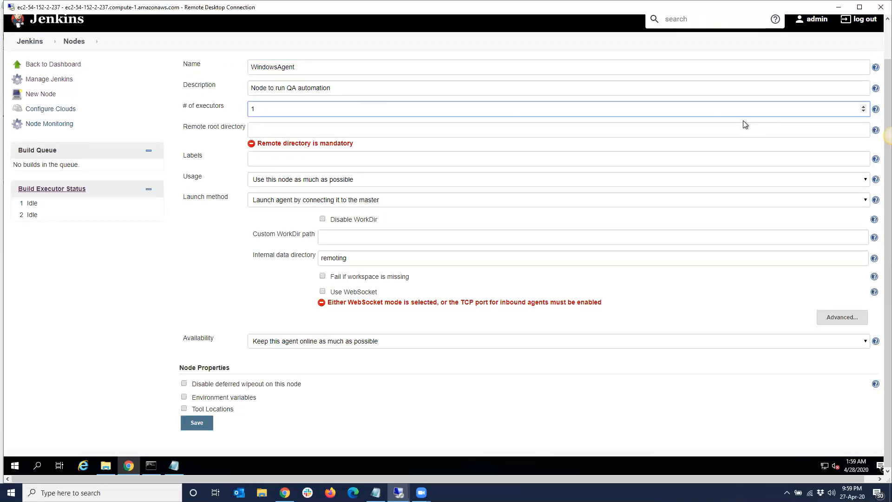
pyautogui.click(863, 107)
pyautogui.click(863, 107)
pyautogui.click(263, 108)
pyautogui.moveTo(265, 108); pyautogui.dragTo(245, 112)
pyautogui.press('BackSpace')
pyautogui.write('214')
pyautogui.write('748')
pyautogui.write('3647')
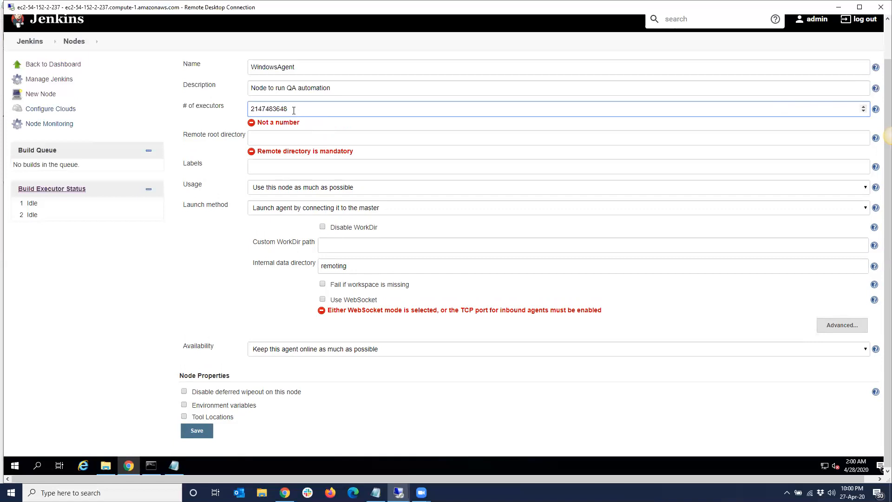
pyautogui.press('BackSpace')
pyautogui.write('7')
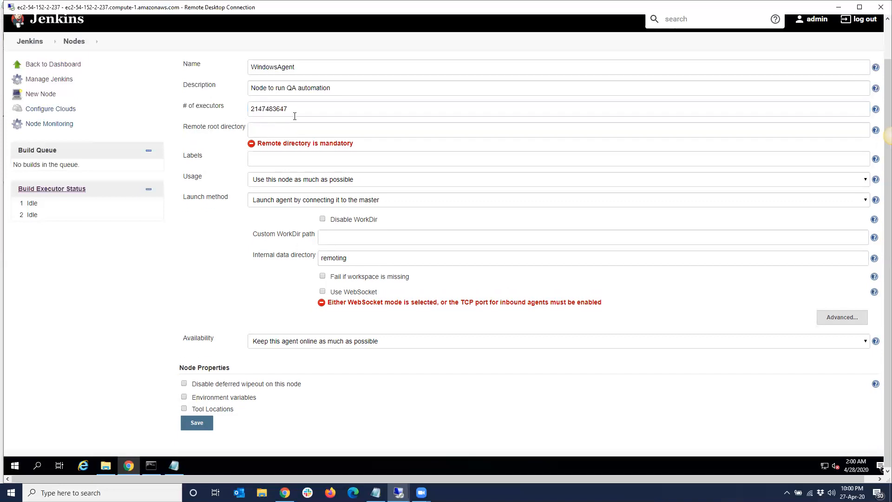
# Step: Set the node's number of executors to 1 and its remote root directory to C:\Jenkins
pyautogui.moveTo(295, 109); pyautogui.dragTo(247, 112)
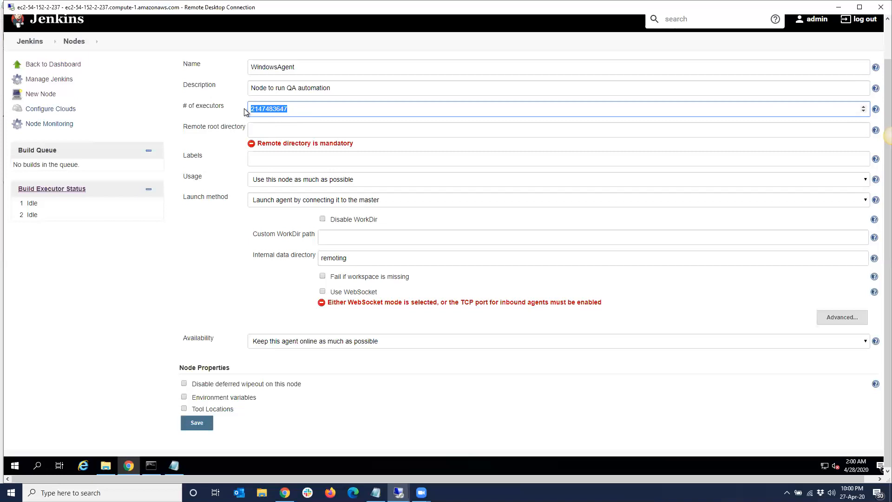
pyautogui.write('1')
pyautogui.click(267, 129)
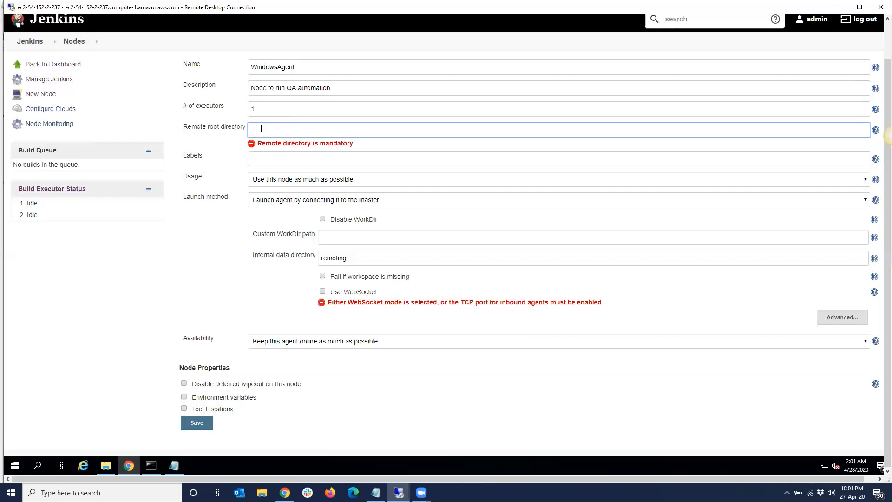
pyautogui.write('C:\\Jenkinsw')
pyautogui.press('BackSpace')
pyautogui.tripleClick(264, 130)
# Step: Switch to the slave machine's remote desktop session at full screen and delete the existing Jenkins folder from its C: drive
pyautogui.moveTo(399, 491)
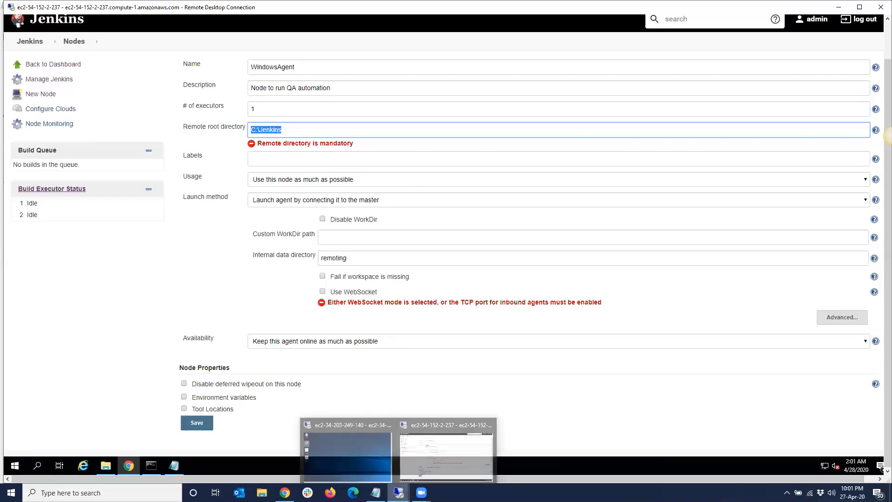
pyautogui.click(352, 456)
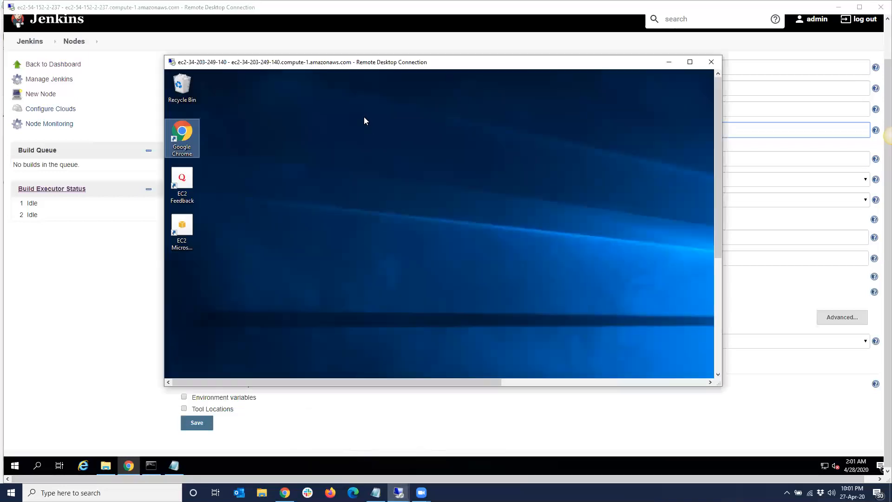
pyautogui.doubleClick(476, 64)
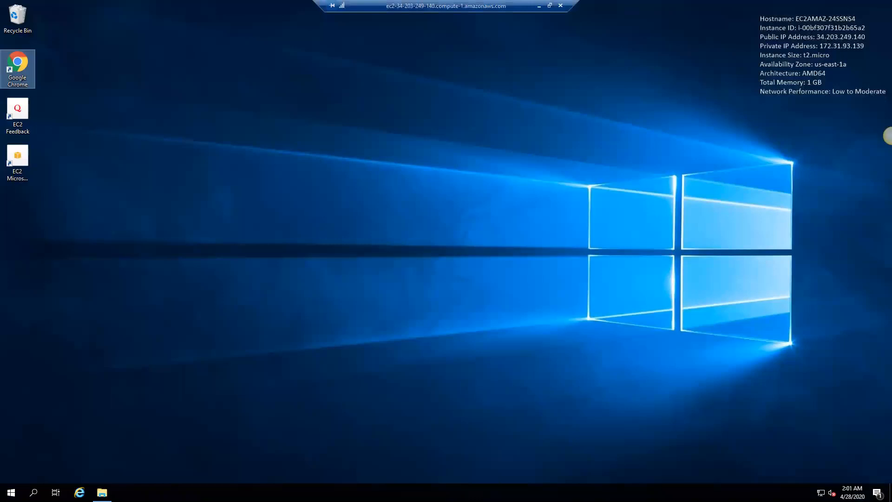
pyautogui.click(101, 492)
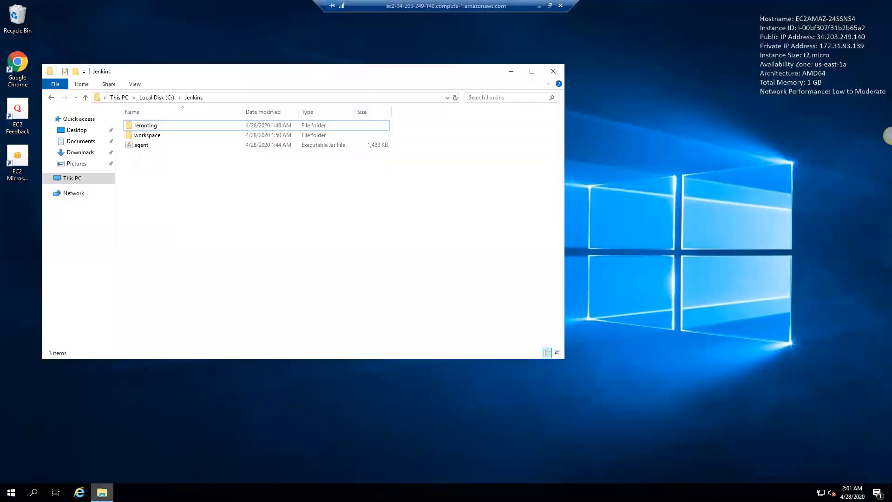
pyautogui.click(167, 98)
pyautogui.rightClick(153, 136)
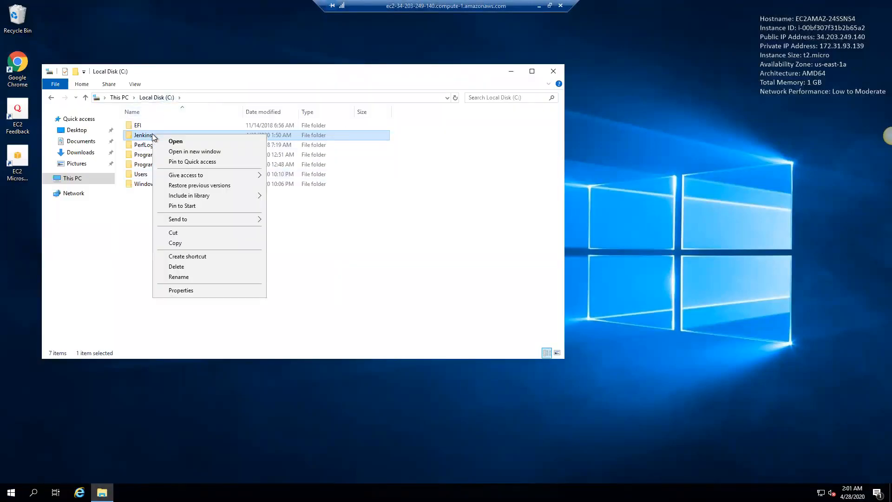
pyautogui.click(197, 267)
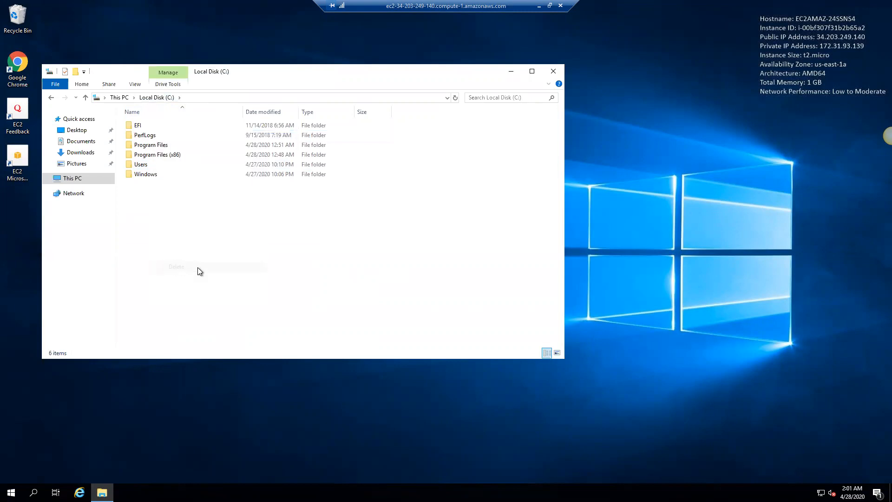
# Step: Create a new folder named Jenkins on the slave machine's C: drive
pyautogui.rightClick(179, 196)
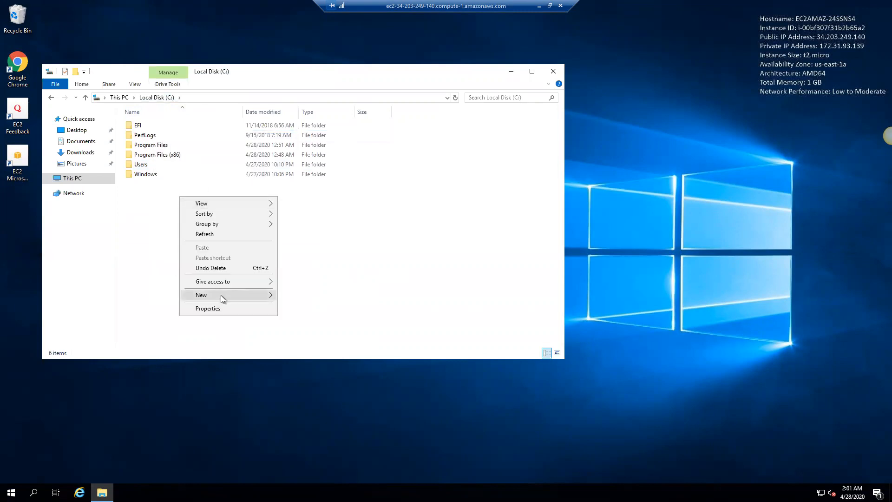
pyautogui.moveTo(261, 298)
pyautogui.click(293, 296)
pyautogui.write('Jenkins')
pyautogui.press('Return')
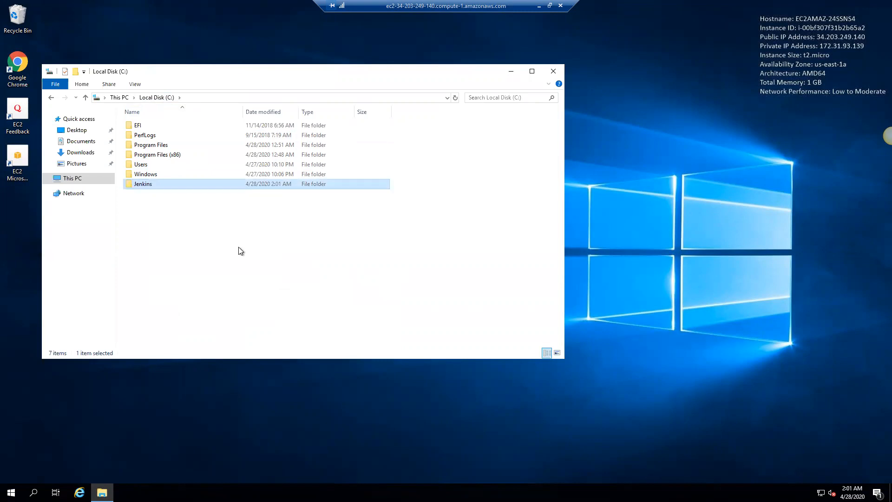
# Step: Open the new Jenkins folder and copy its path, C:\Jenkins
pyautogui.doubleClick(152, 184)
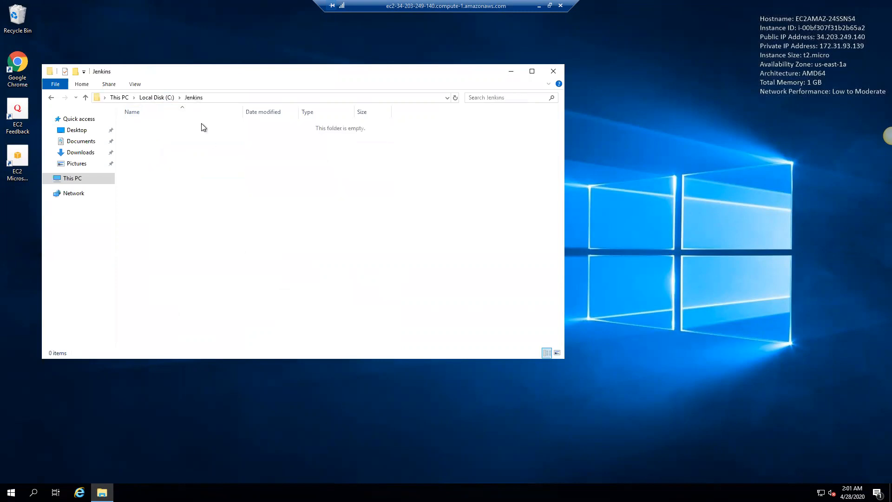
pyautogui.click(227, 96)
pyautogui.hotkey('ctrl', 'c')
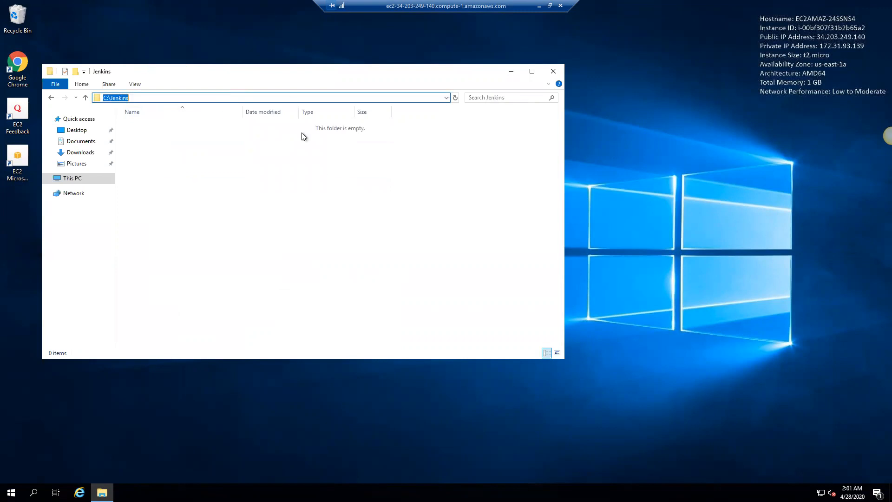
# Step: Switch back to the Jenkins master's remote desktop session and replace the node's remote root directory with the copied path C:\Jenkins
pyautogui.doubleClick(451, 7)
pyautogui.click(96, 276)
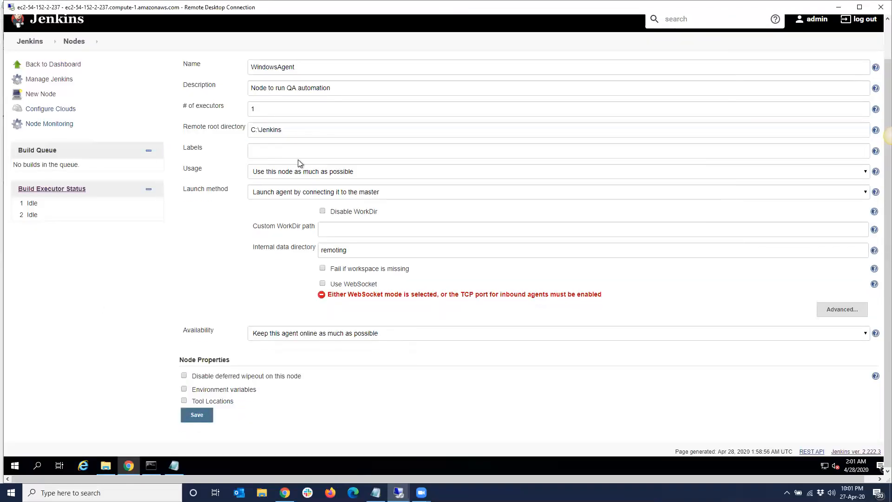
pyautogui.click(298, 131)
pyautogui.tripleClick(298, 132)
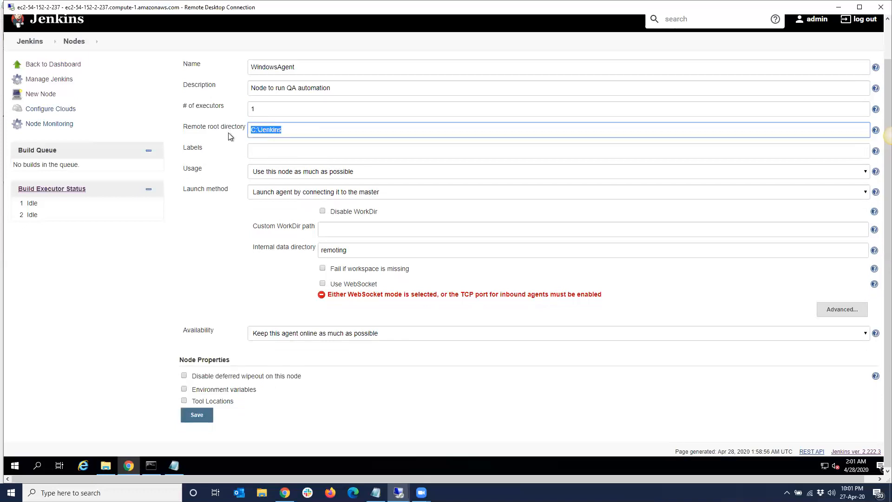
pyautogui.hotkey('ctrl', 'v')
# Step: Give the node the label QAAutomation
pyautogui.click(276, 152)
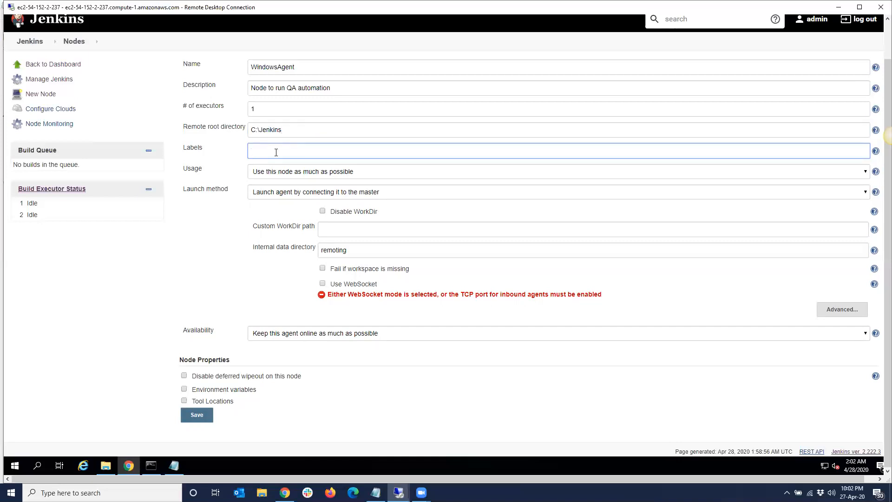
pyautogui.write('QAAutomation')
pyautogui.doubleClick(250, 150)
pyautogui.click(308, 151)
pyautogui.moveTo(294, 151); pyautogui.dragTo(250, 154)
# Step: Set the node's usage to Only build jobs with label expressions matching this node
pyautogui.click(361, 175)
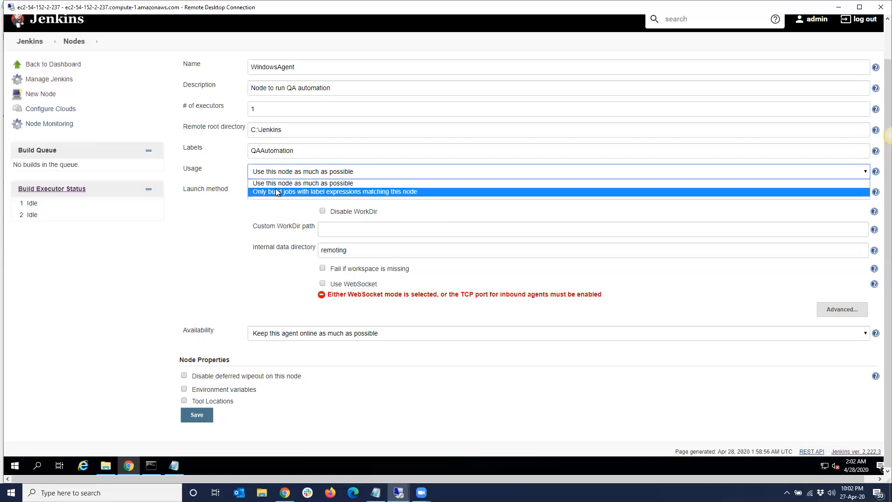
pyautogui.doubleClick(298, 149)
pyautogui.moveTo(297, 150)
pyautogui.mouseDown()
pyautogui.moveTo(286, 150)
pyautogui.moveTo(314, 150)
pyautogui.mouseUp()
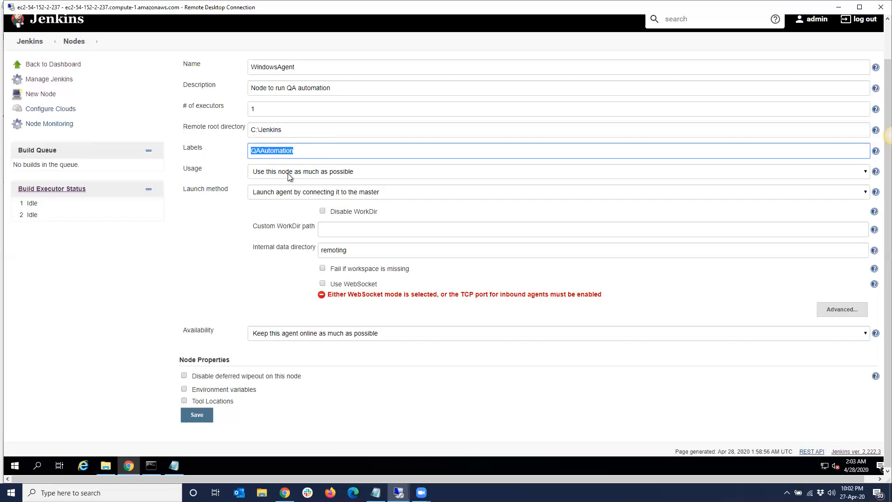
pyautogui.click(369, 174)
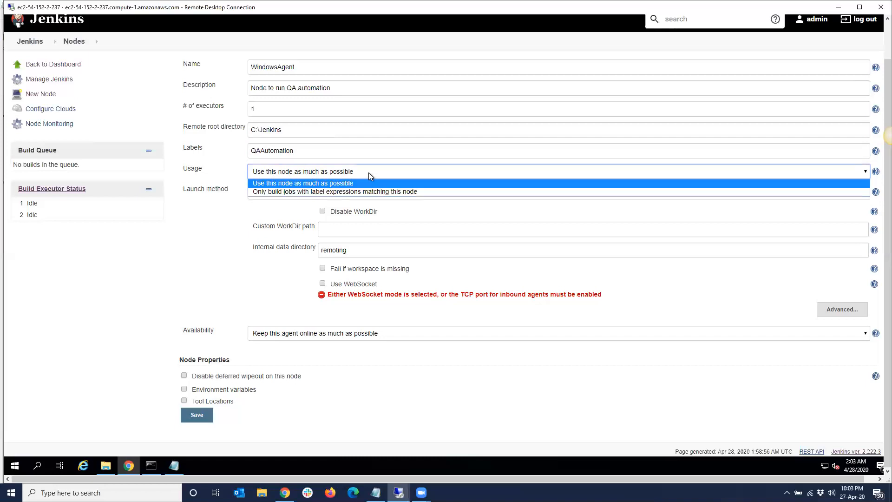
pyautogui.click(361, 191)
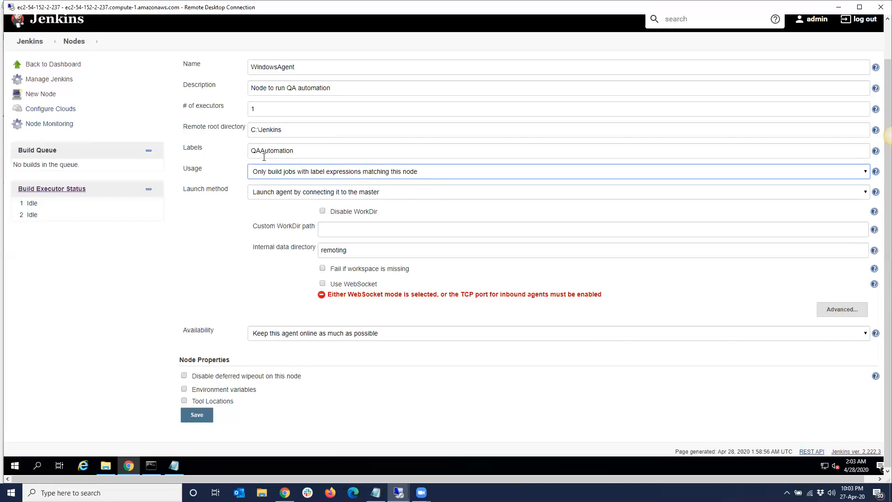
pyautogui.moveTo(252, 150); pyautogui.dragTo(301, 153)
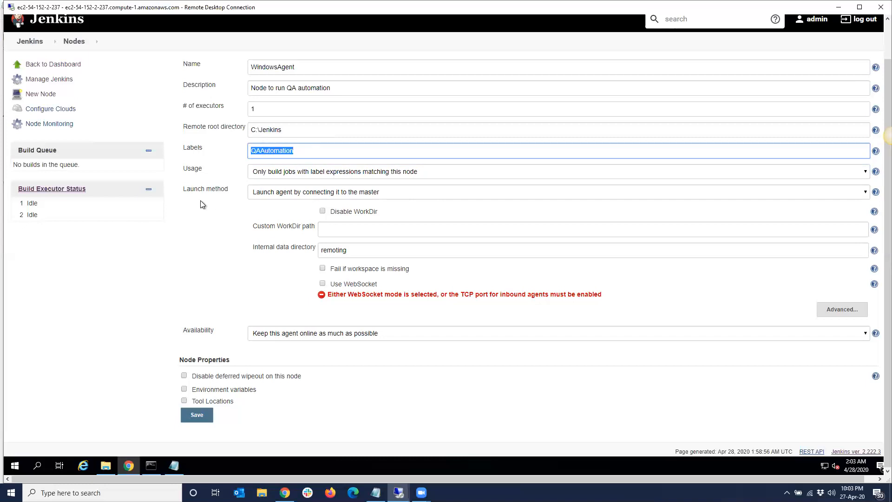
# Step: Try the Launch agents via SSH launch method and review its host, credentials and host key verification strategy options
pyautogui.click(293, 195)
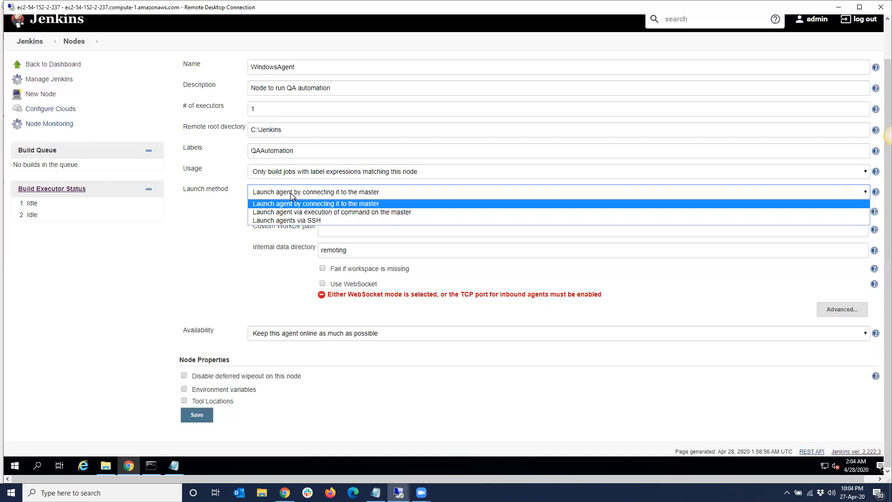
pyautogui.click(286, 221)
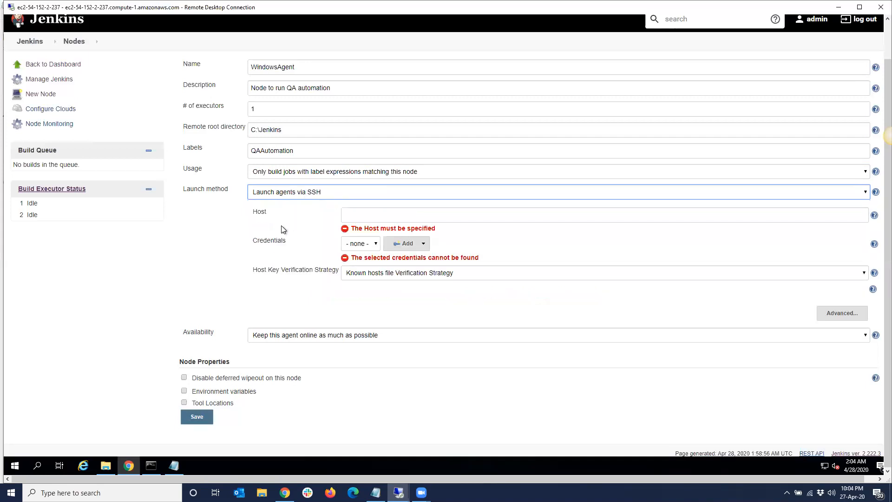
pyautogui.click(365, 214)
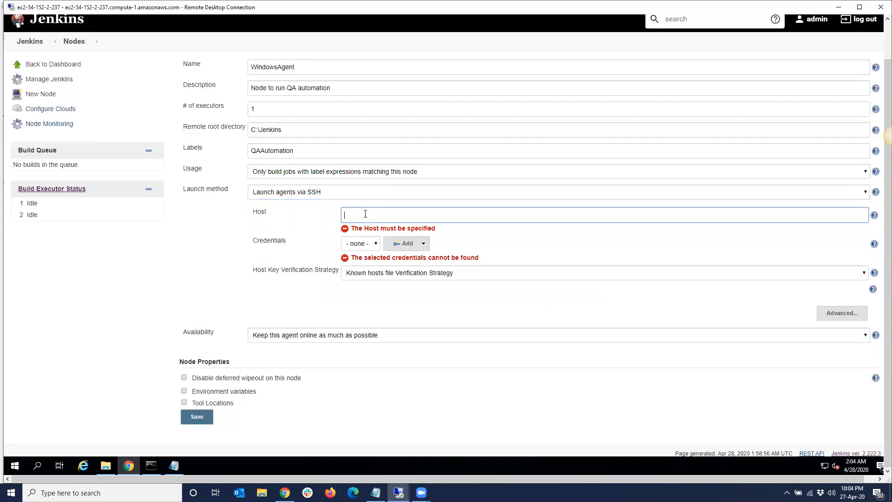
pyautogui.click(414, 245)
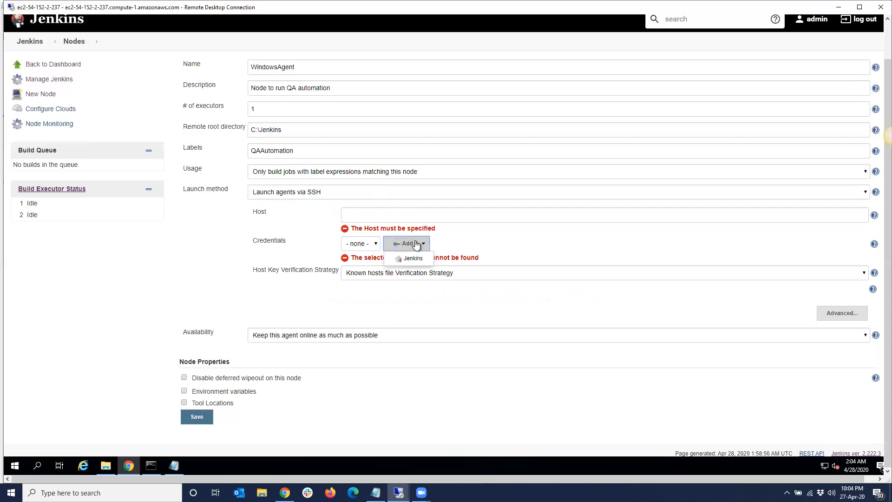
pyautogui.click(433, 274)
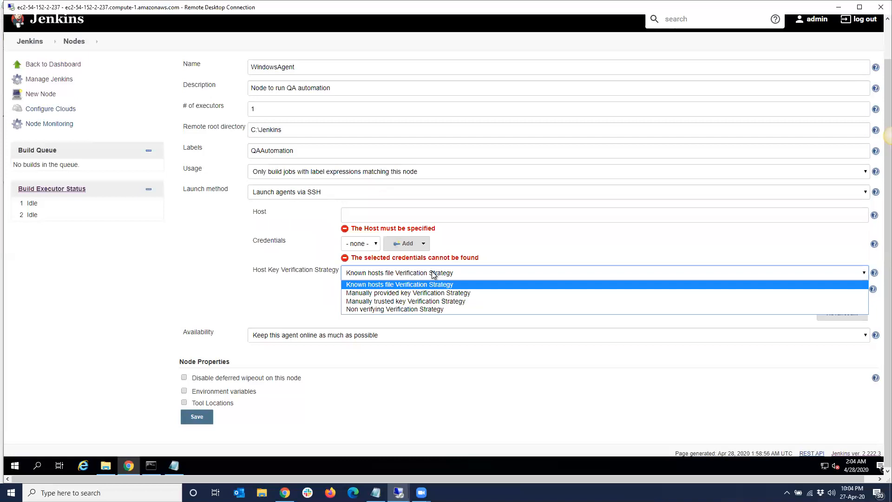
# Step: Set the launch method back to Launch agent by connecting it to the master
pyautogui.click(333, 194)
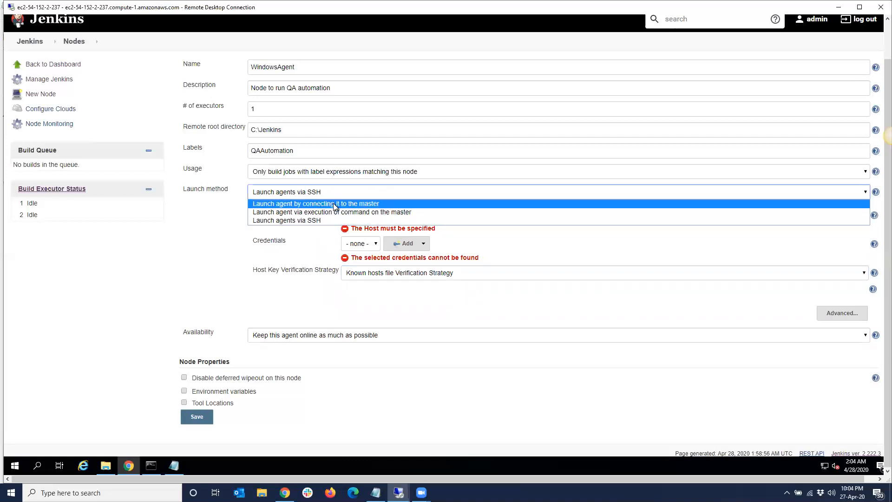
pyautogui.click(333, 204)
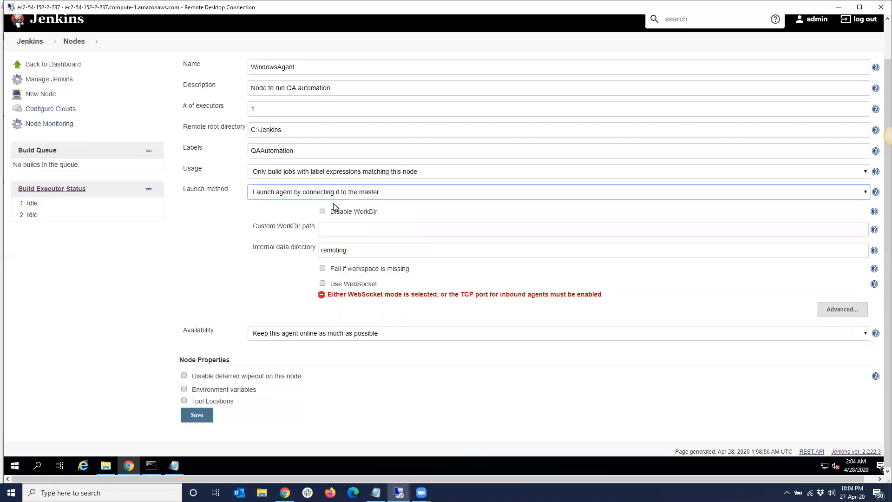
pyautogui.click(210, 245)
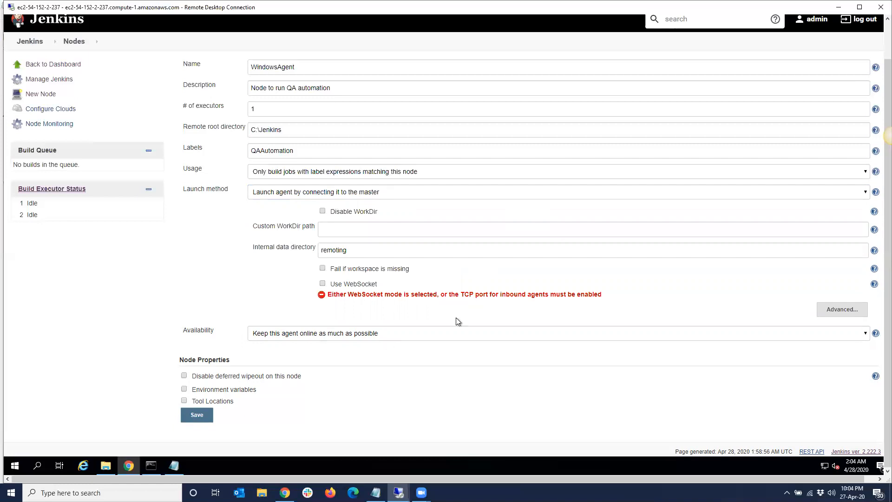
# Step: Set the node's availability to Bring this agent online according to a schedule
pyautogui.scroll(-1, 665, 292)
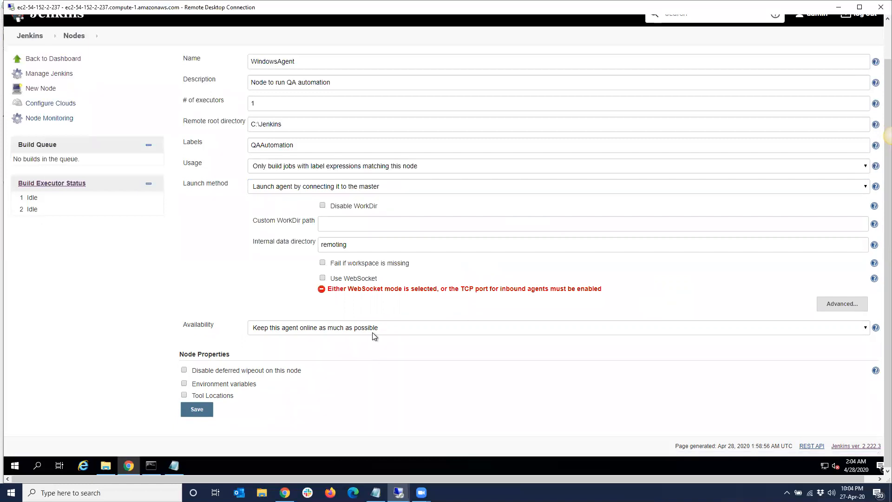
pyautogui.click(394, 329)
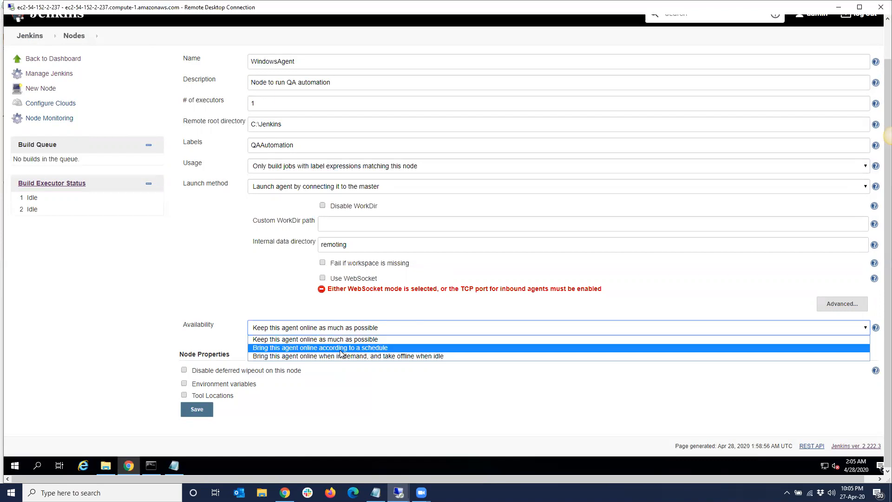
pyautogui.click(355, 348)
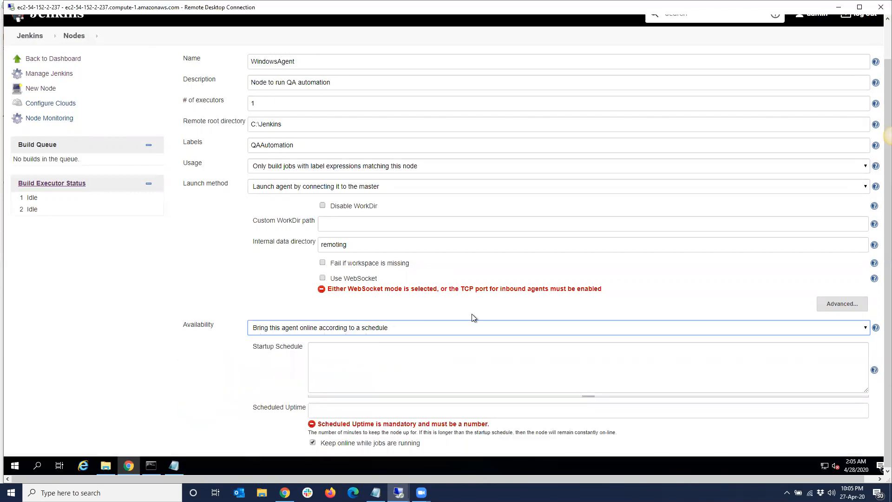
pyautogui.scroll(-3, 471, 317)
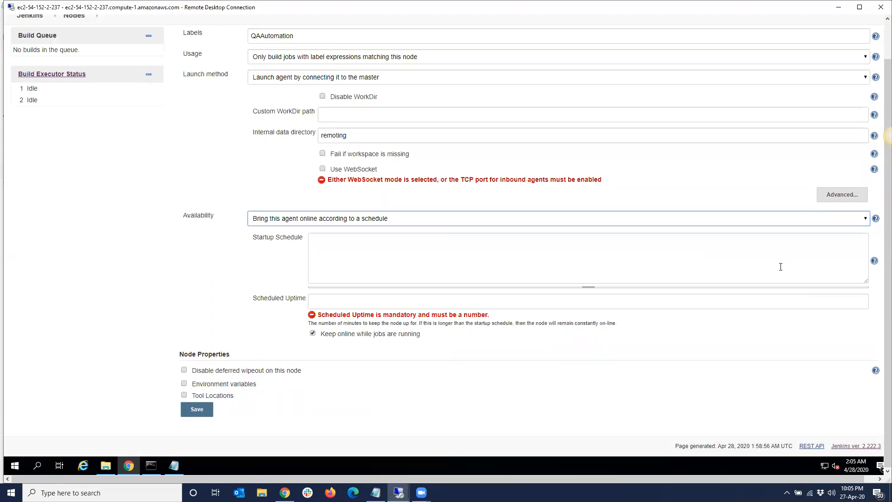
# Step: Examine the cron syntax help for the startup schedule and the explanatory note on scheduled uptime
pyautogui.click(874, 261)
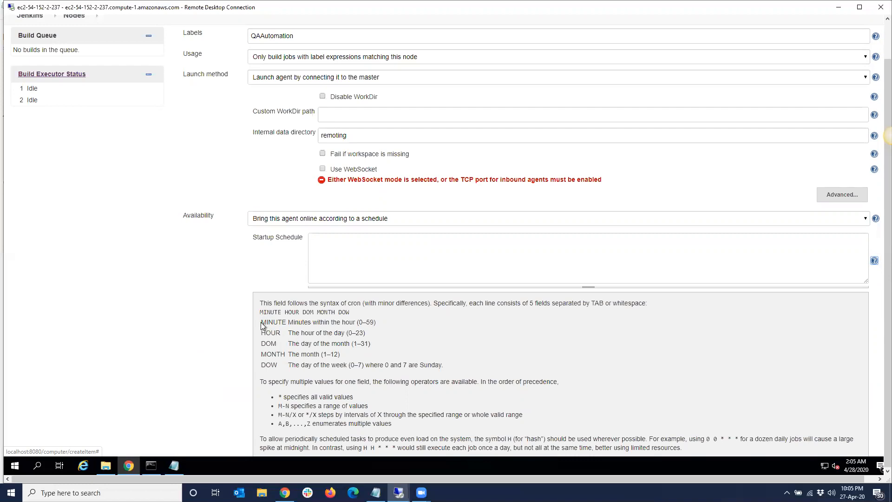
pyautogui.moveTo(260, 321); pyautogui.dragTo(444, 367)
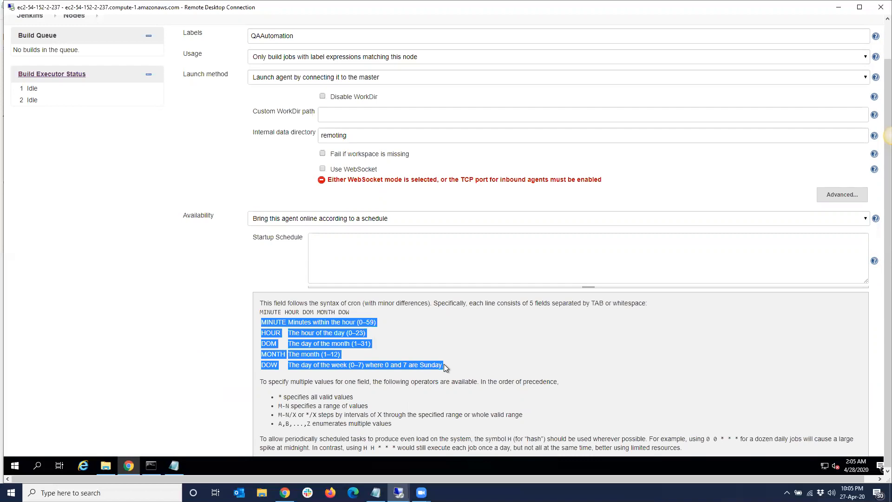
pyautogui.click(225, 263)
pyautogui.scroll(-3, 225, 264)
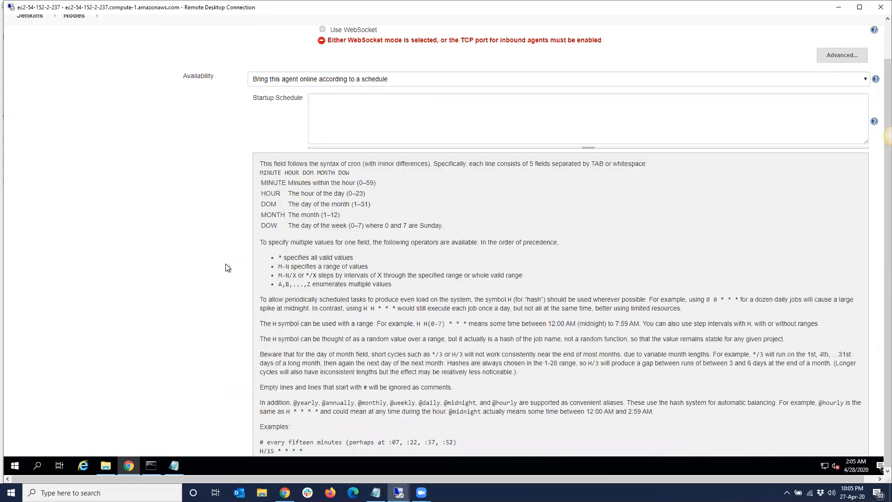
pyautogui.click(873, 122)
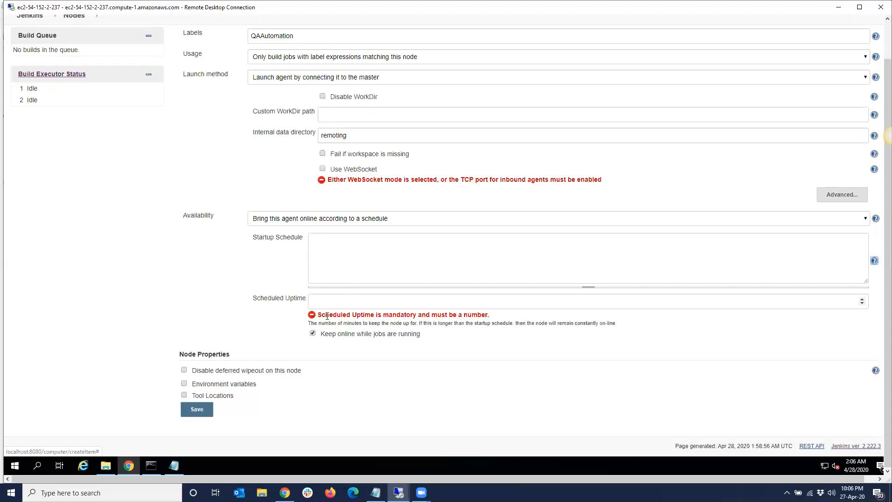
pyautogui.moveTo(360, 323); pyautogui.dragTo(427, 323)
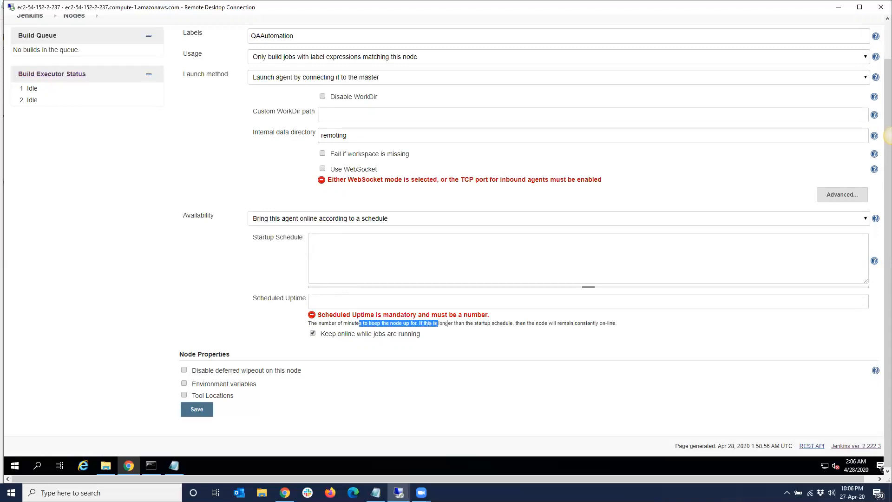
pyautogui.click(447, 323)
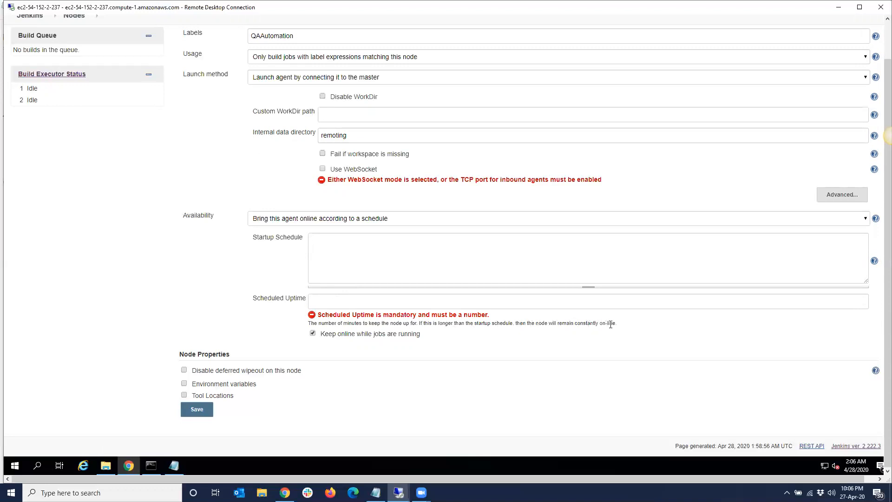
pyautogui.moveTo(619, 324); pyautogui.dragTo(306, 325)
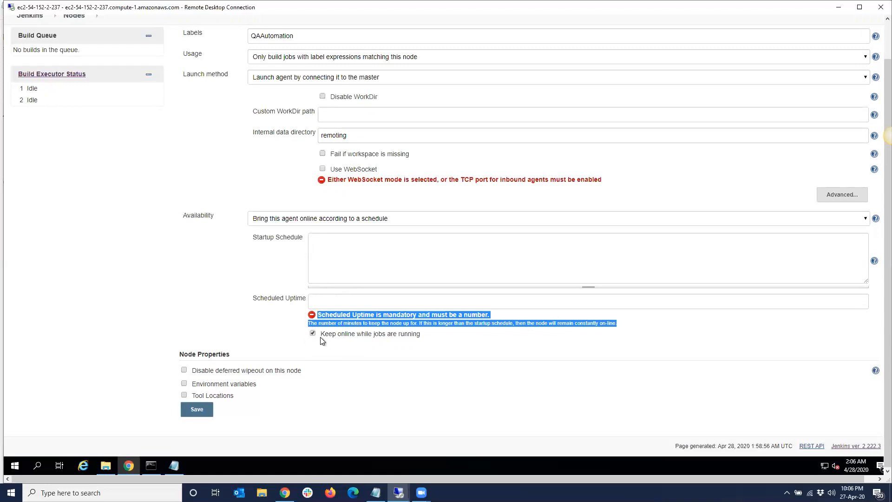
pyautogui.click(425, 336)
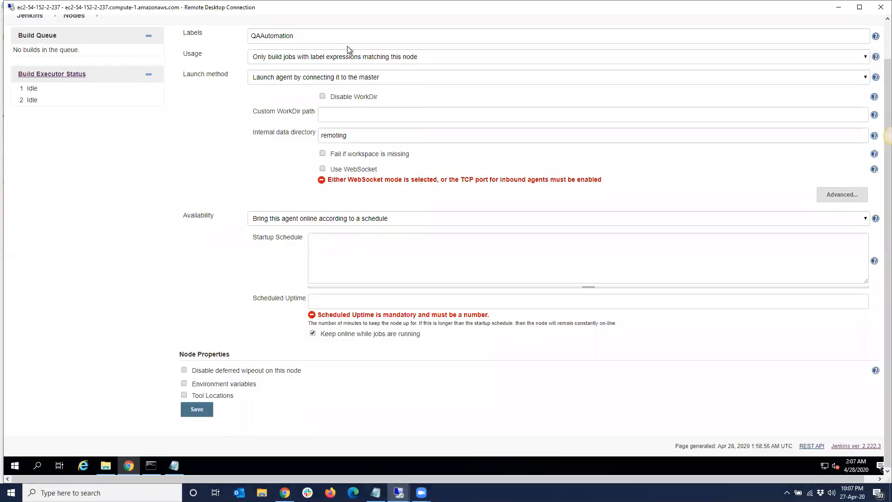
# Step: Set availability to Bring this agent online when in demand, and take offline when idle, with an in demand delay of 15 minutes
pyautogui.click(399, 220)
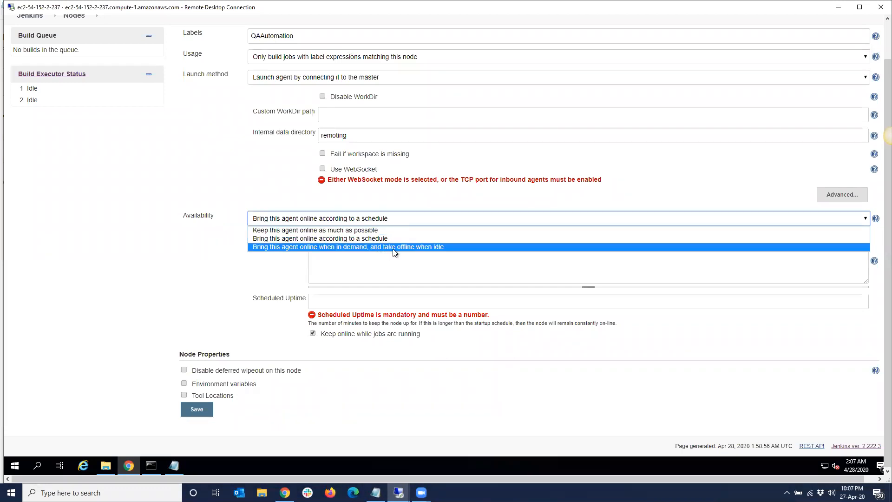
pyautogui.click(405, 246)
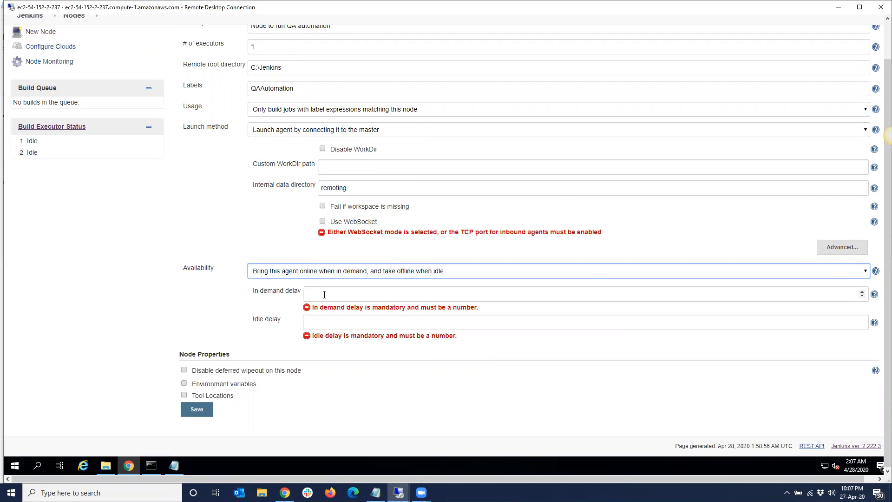
pyautogui.click(874, 295)
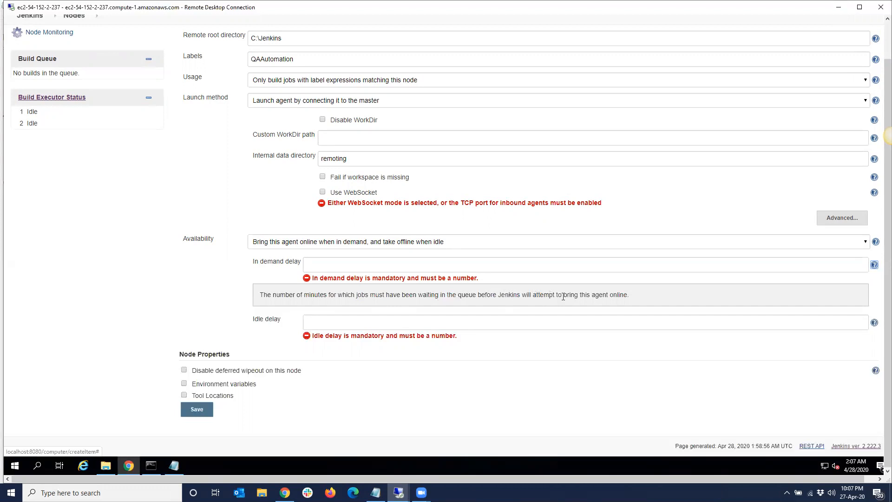
pyautogui.click(439, 264)
pyautogui.write('15')
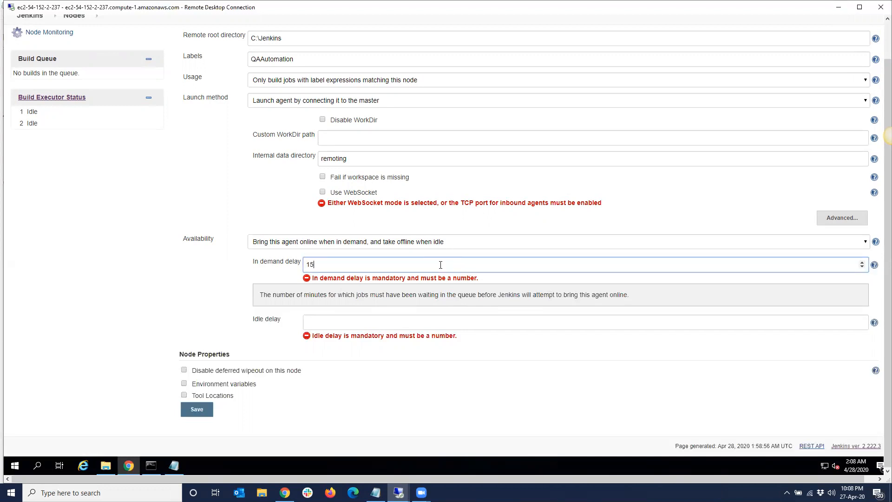
pyautogui.click(229, 270)
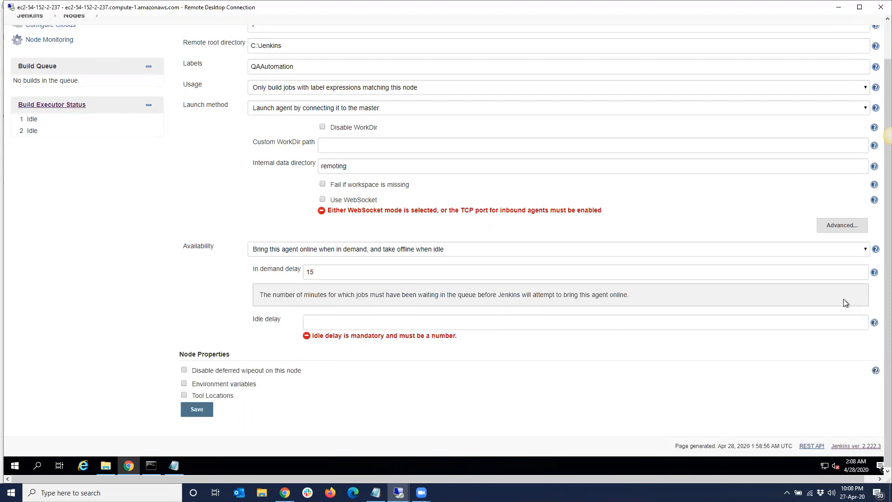
# Step: Show the help for the idle delay and set the idle delay to 5 minutes
pyautogui.click(873, 322)
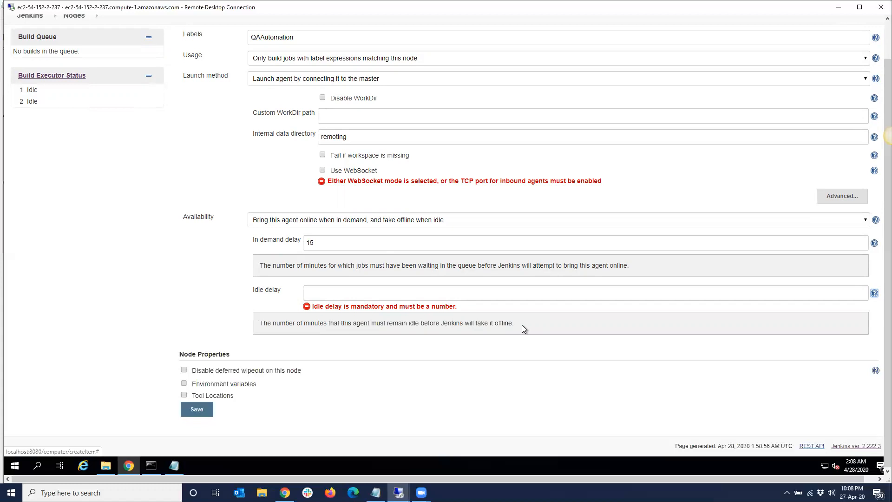
pyautogui.click(356, 292)
pyautogui.write('5')
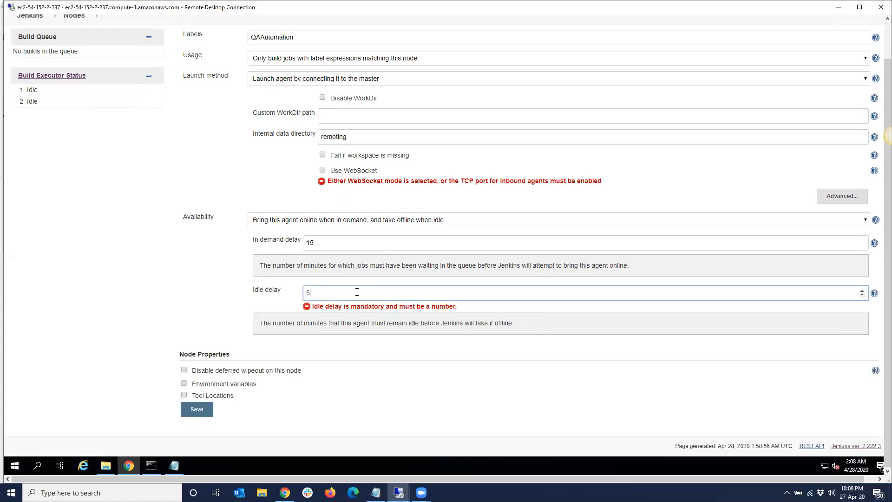
# Step: Set the node's availability to Keep this agent online as much as possible
pyautogui.click(207, 296)
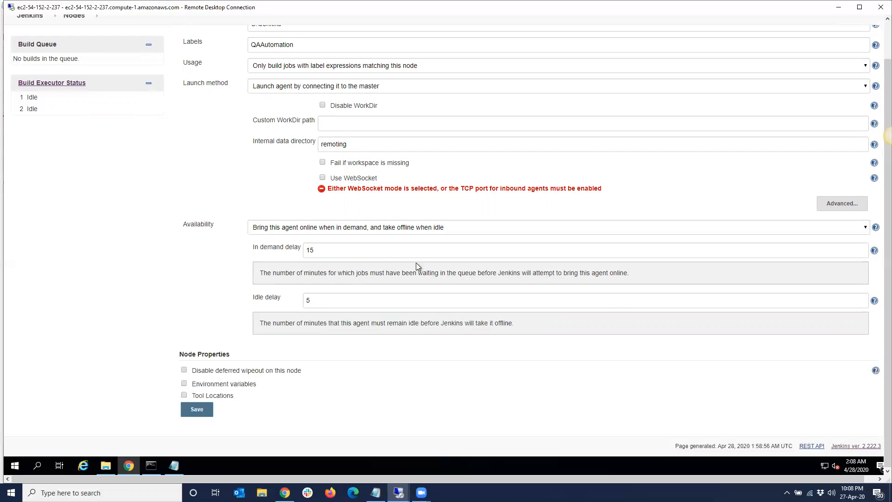
pyautogui.click(330, 229)
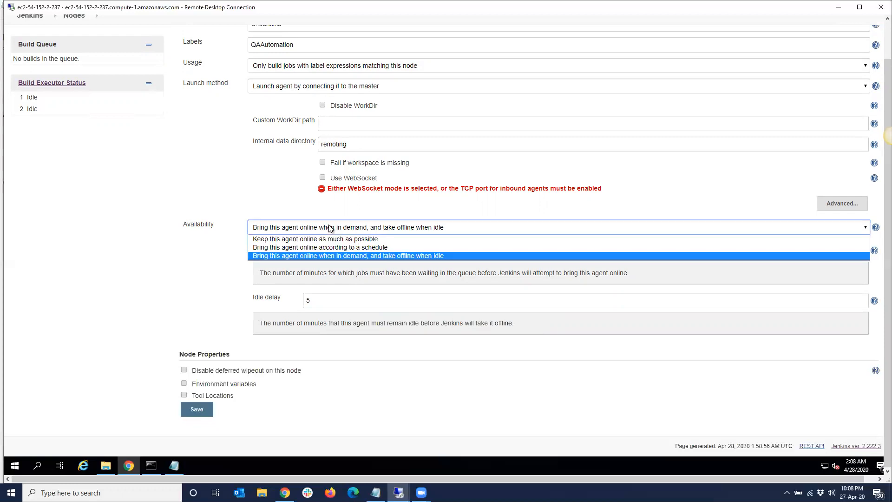
pyautogui.click(352, 239)
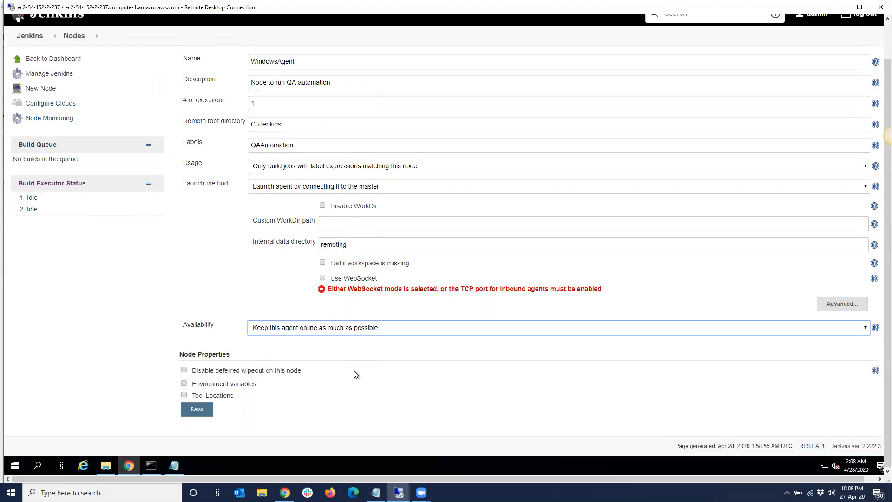
pyautogui.click(184, 383)
pyautogui.click(263, 377)
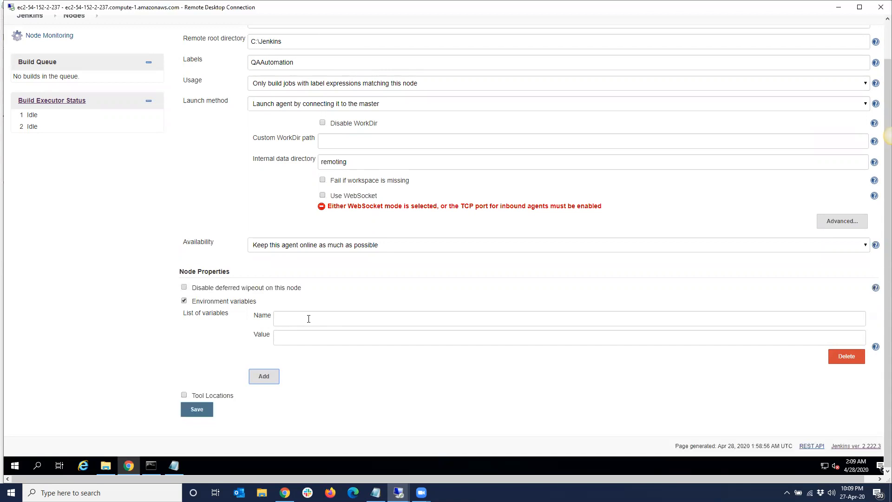
pyautogui.click(184, 300)
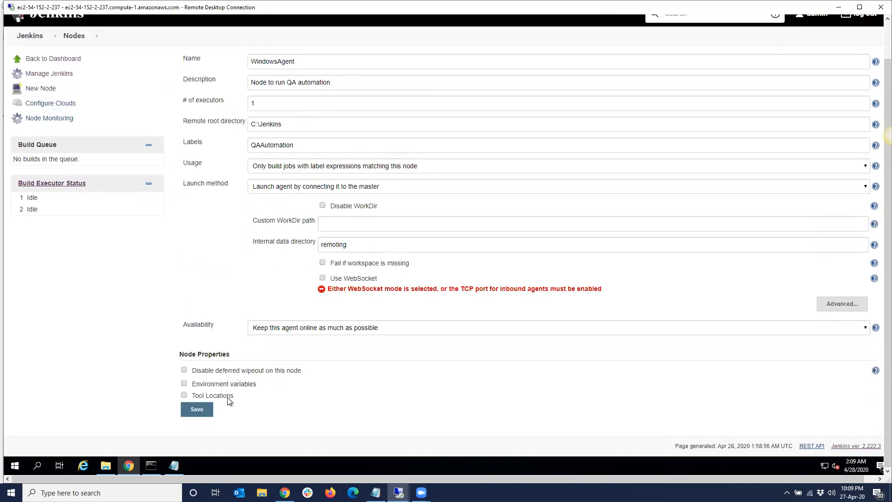
# Step: Review the node's description, remote root directory, label, usage and launch method settings
pyautogui.scroll(1, 379, 325)
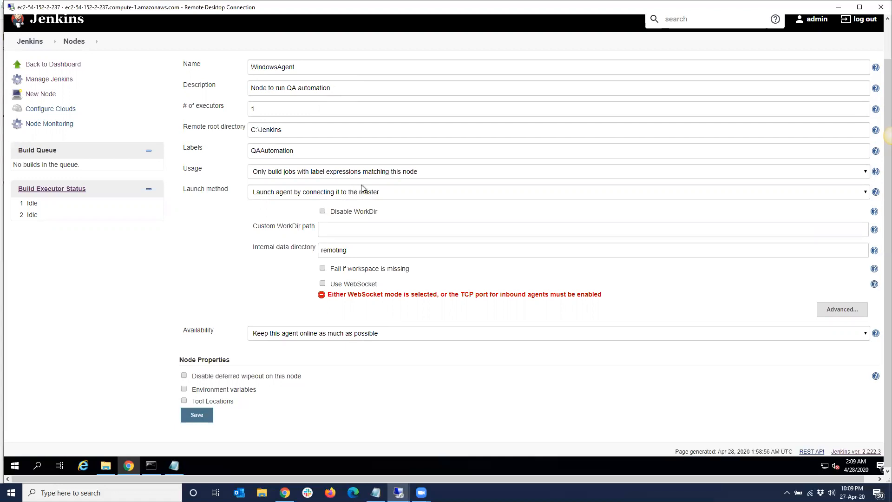
pyautogui.moveTo(253, 68); pyautogui.dragTo(243, 89)
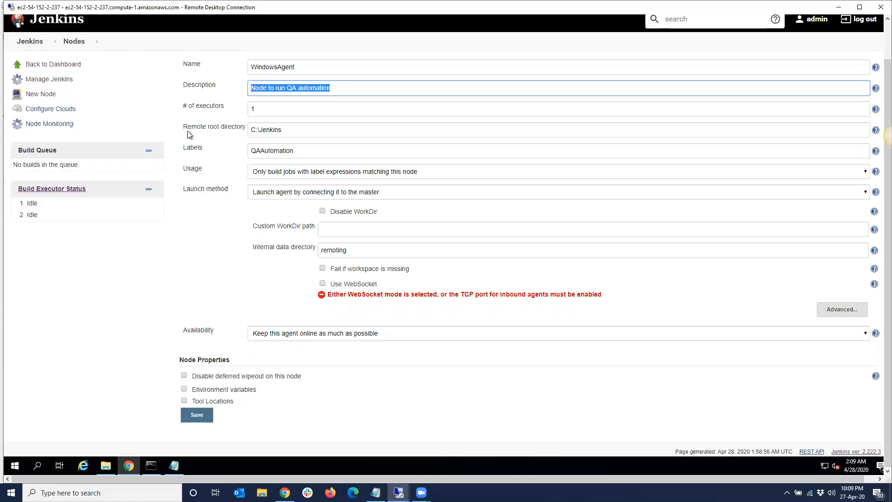
pyautogui.moveTo(283, 130); pyautogui.dragTo(252, 130)
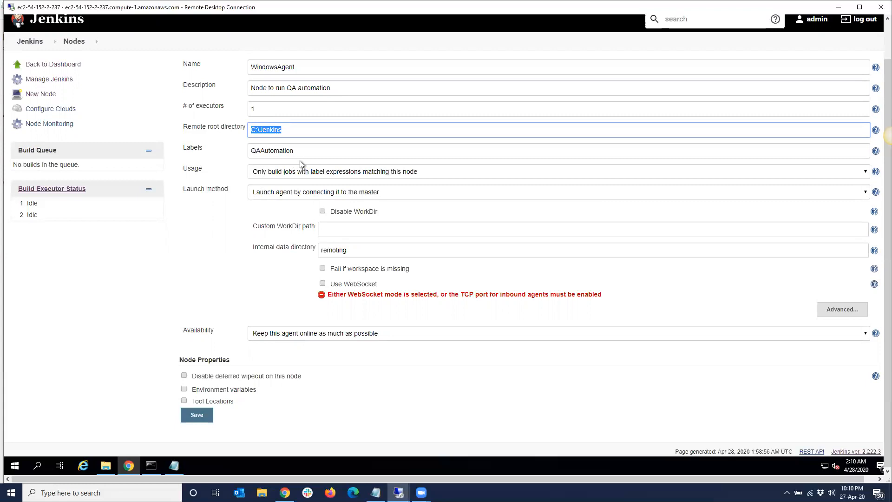
pyautogui.press('Tab')
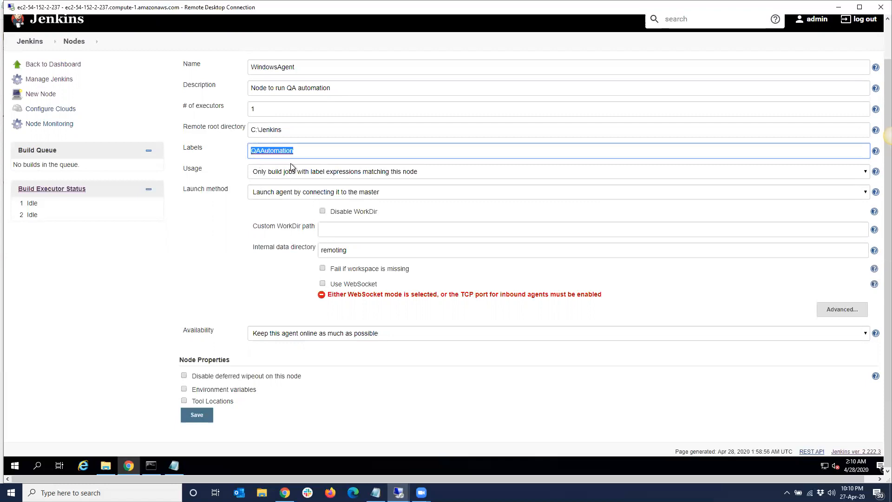
pyautogui.click(333, 176)
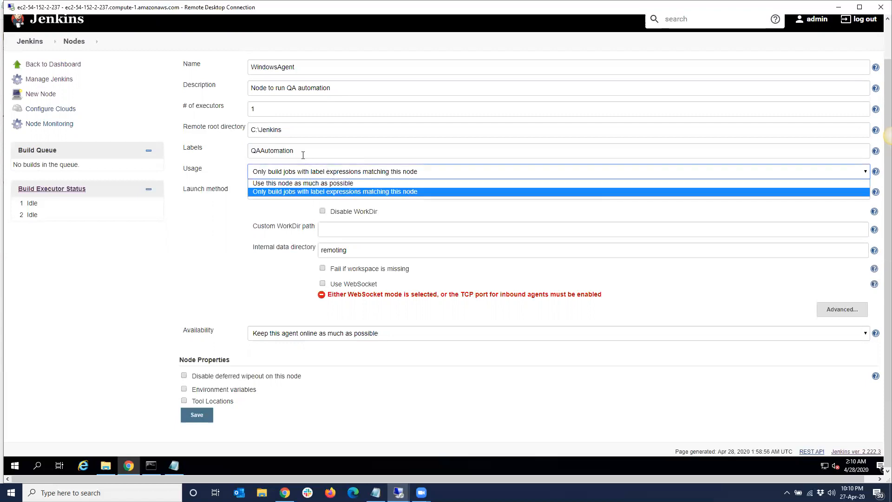
pyautogui.click(304, 191)
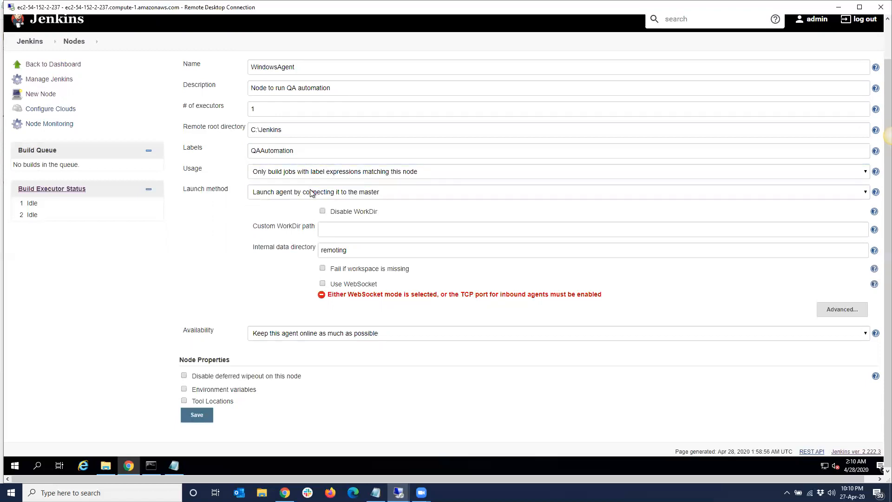
pyautogui.click(311, 195)
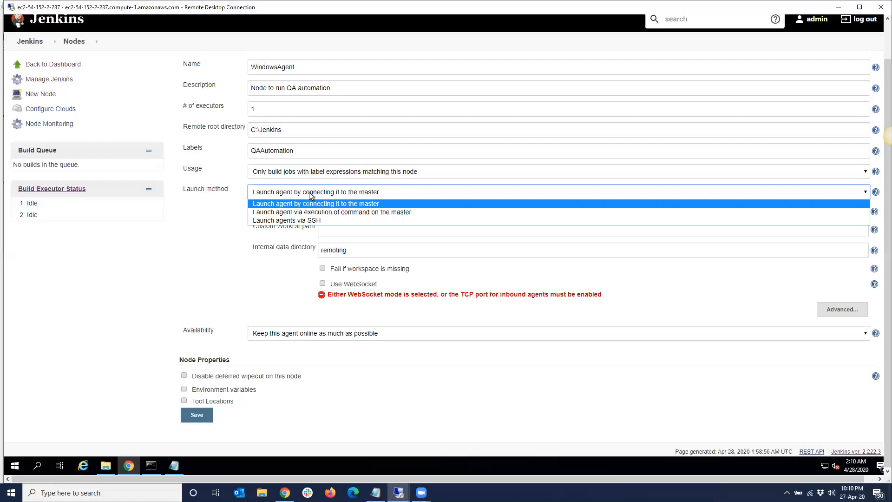
pyautogui.click(310, 203)
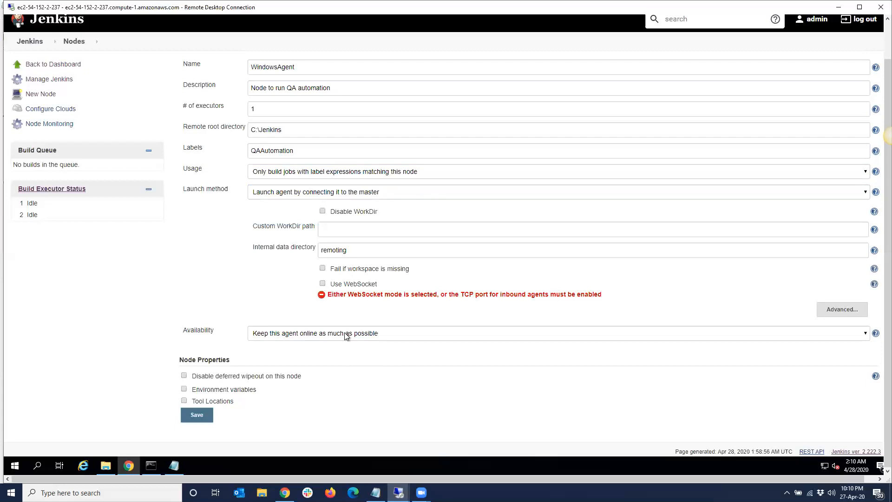
# Step: Save the WindowsAgent node configuration and open the node's status page
pyautogui.click(197, 415)
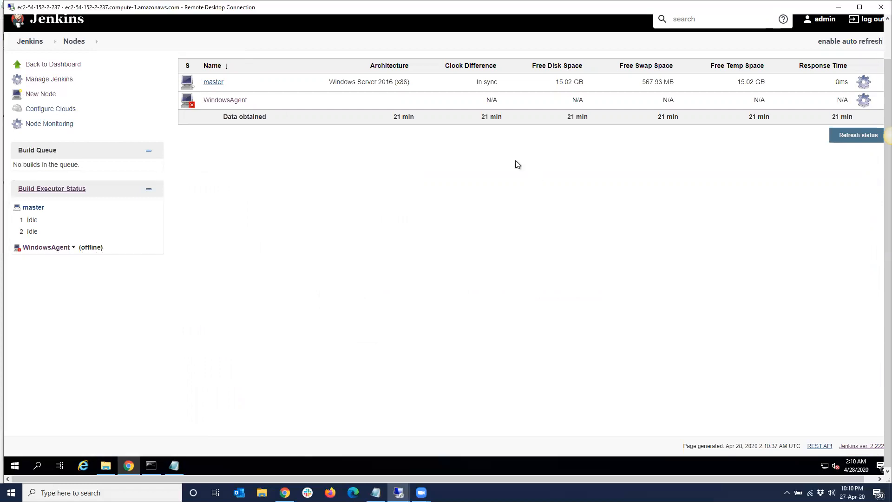
pyautogui.click(222, 102)
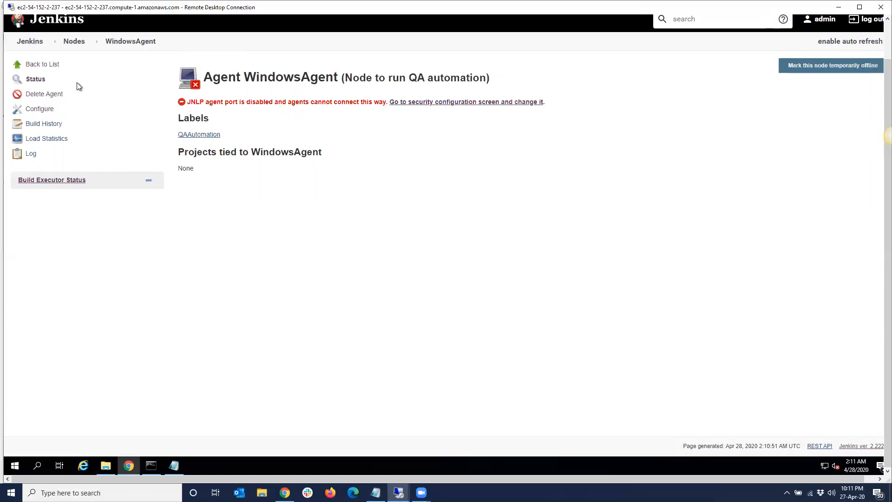
# Step: Set the TCP port for inbound agents to Random in the global security configuration and save it
pyautogui.click(47, 42)
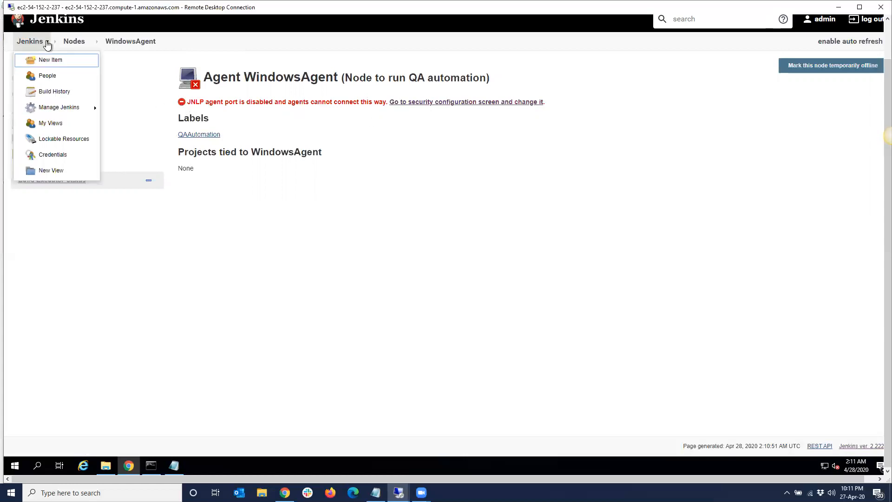
pyautogui.click(59, 108)
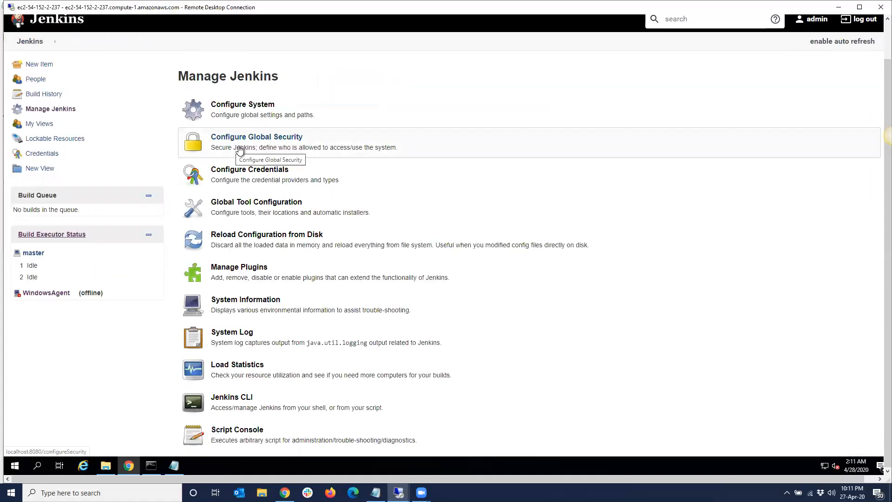
pyautogui.click(259, 149)
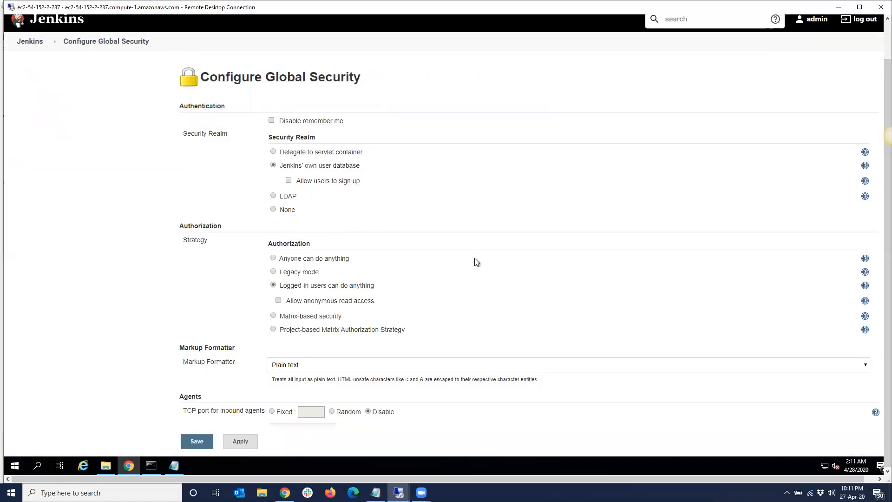
pyautogui.scroll(-2, 474, 257)
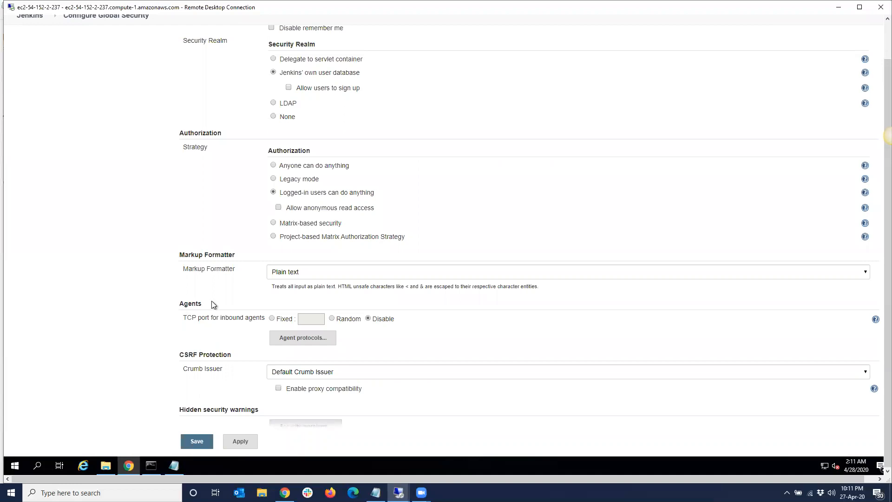
pyautogui.click(332, 319)
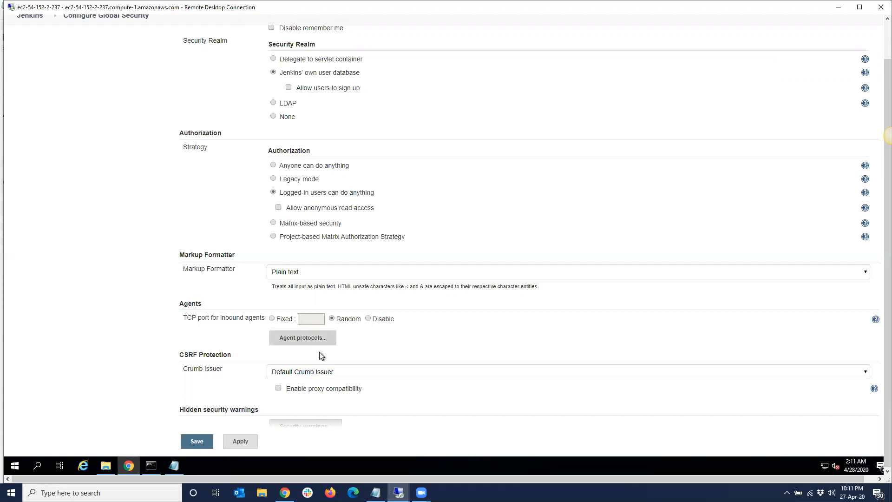
pyautogui.click(197, 440)
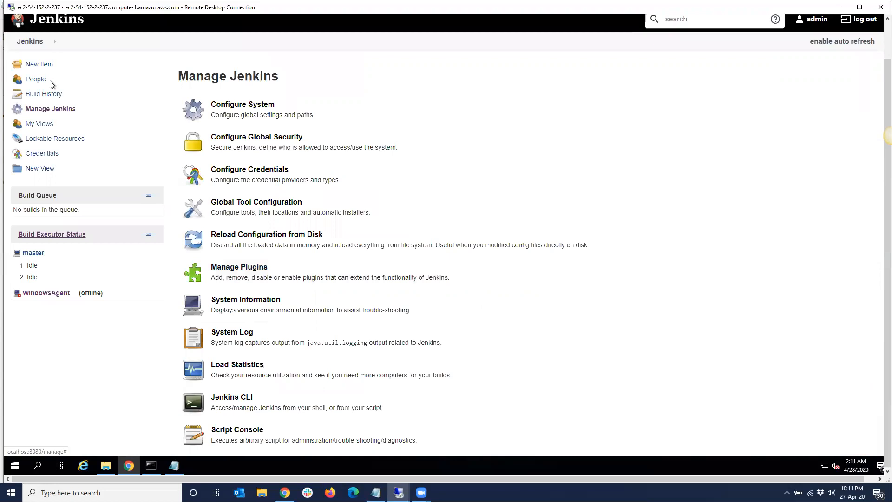
# Step: Open the WindowsAgent status page from the dashboard, examine its agent launch command and copy the page address
pyautogui.click(30, 41)
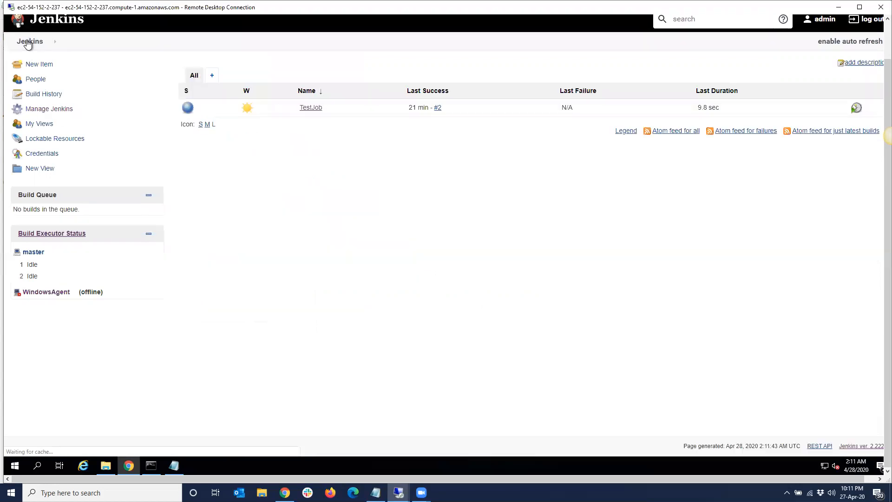
pyautogui.click(46, 291)
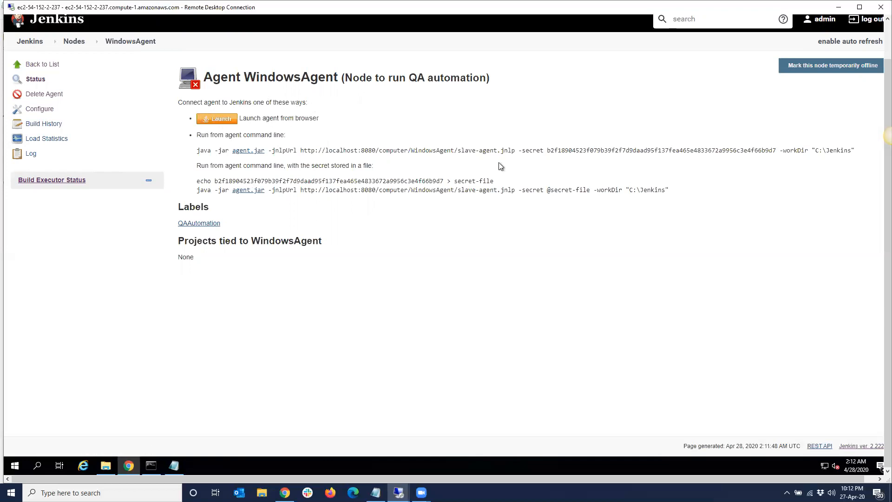
pyautogui.press('F11')
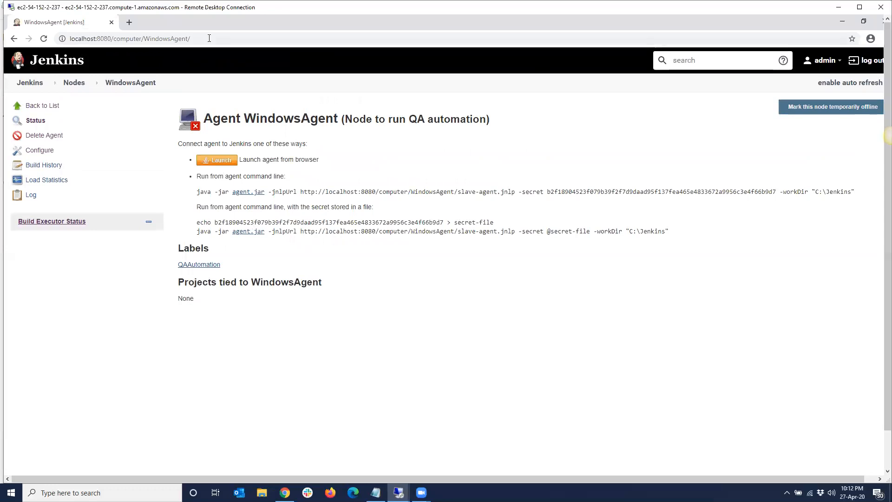
pyautogui.click(209, 38)
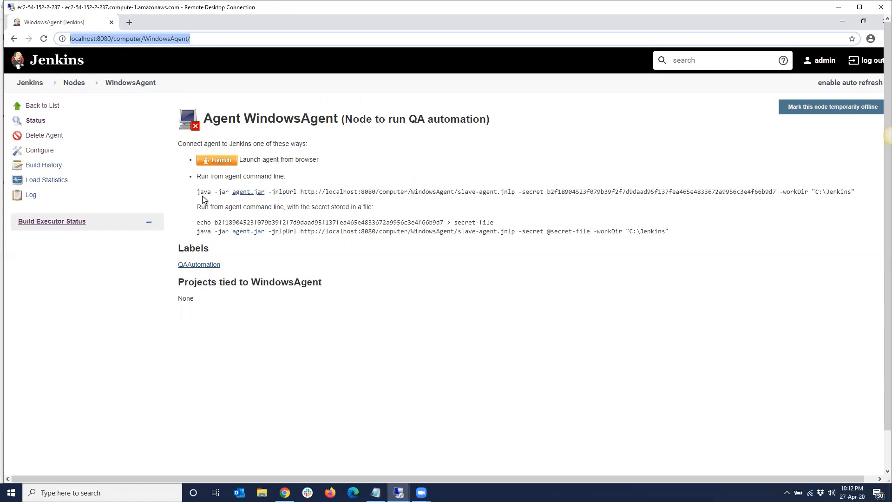
pyautogui.moveTo(198, 191); pyautogui.dragTo(865, 195)
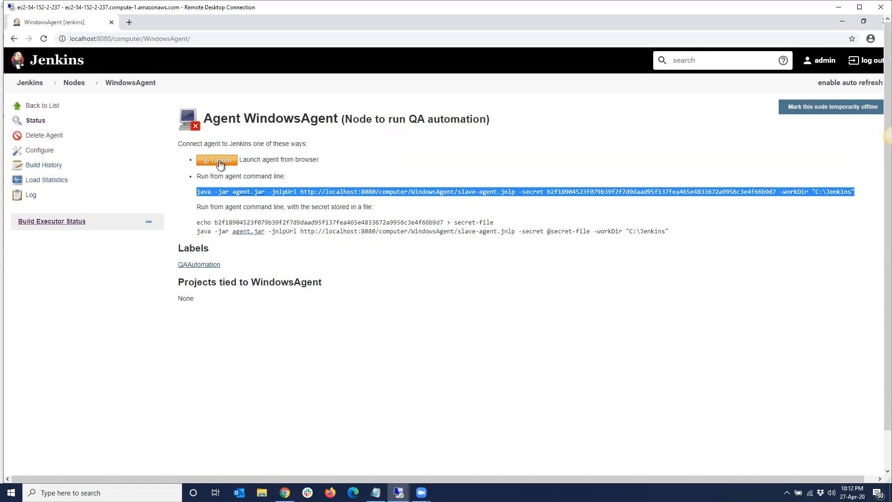
pyautogui.click(195, 40)
pyautogui.hotkey('ctrl', 'c')
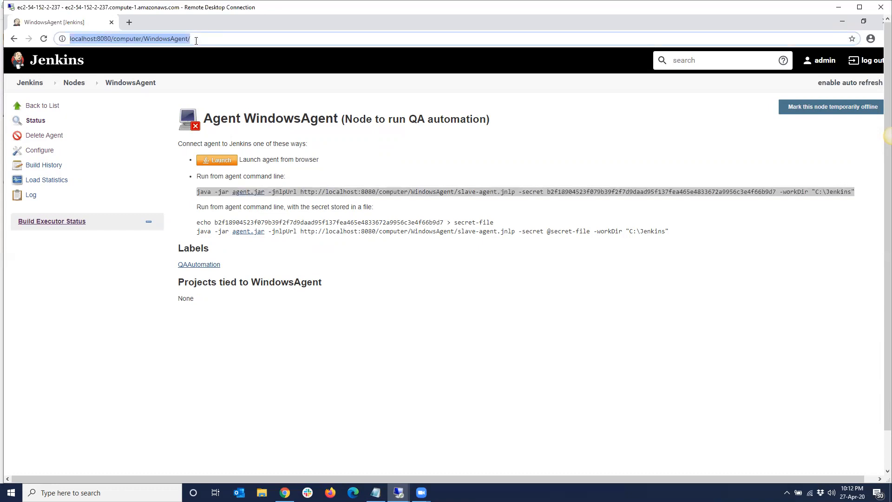
# Step: Switch to the agent machine's Remote Desktop session in full screen and open a maximized Google Chrome window there
pyautogui.click(398, 492)
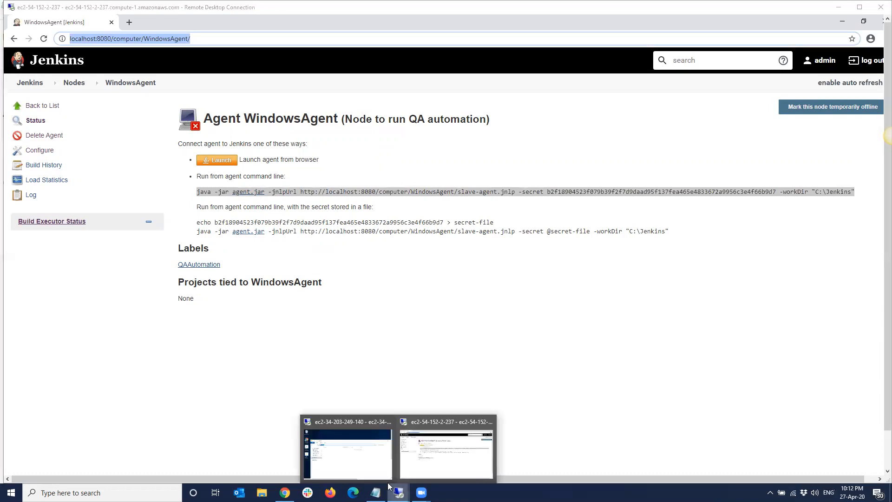
pyautogui.click(358, 453)
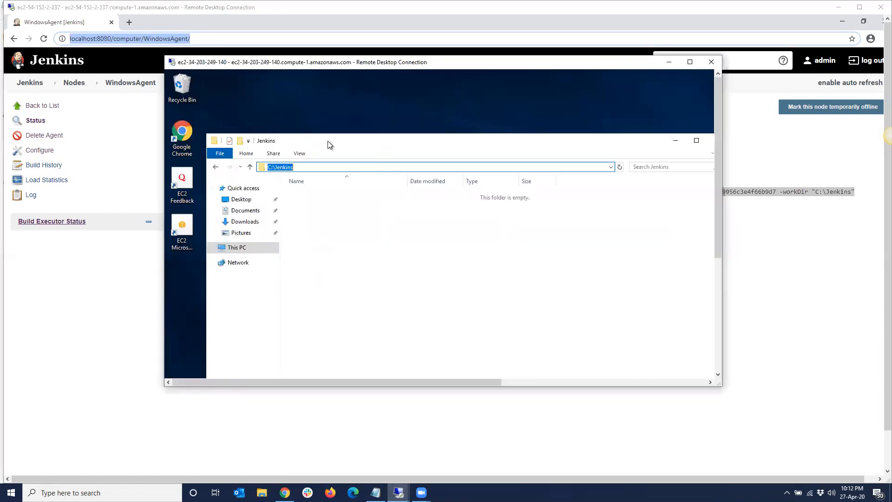
pyautogui.click(374, 111)
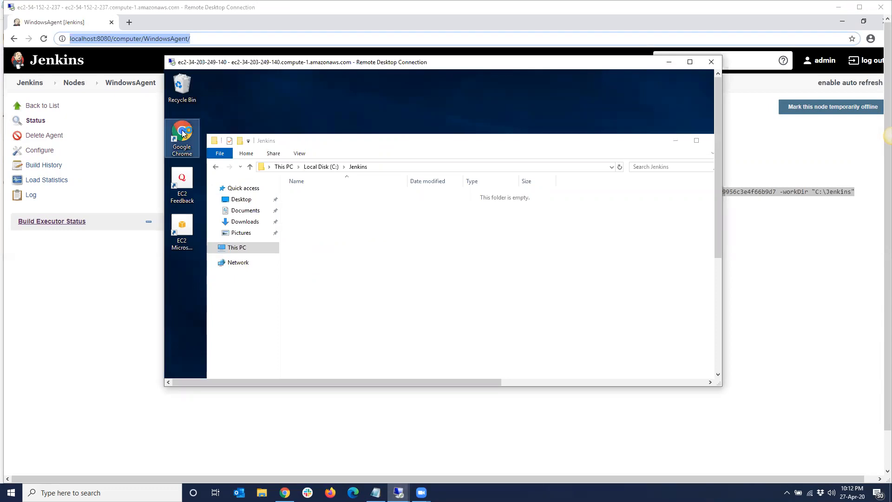
pyautogui.doubleClick(523, 62)
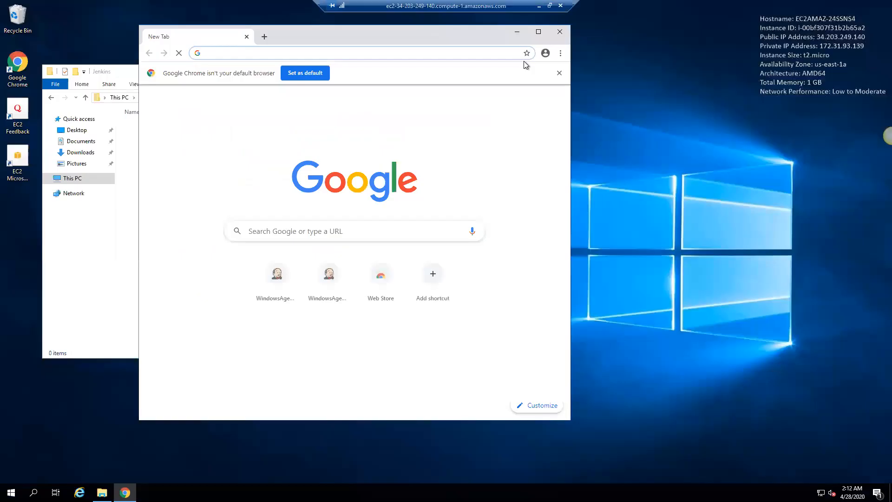
pyautogui.doubleClick(321, 32)
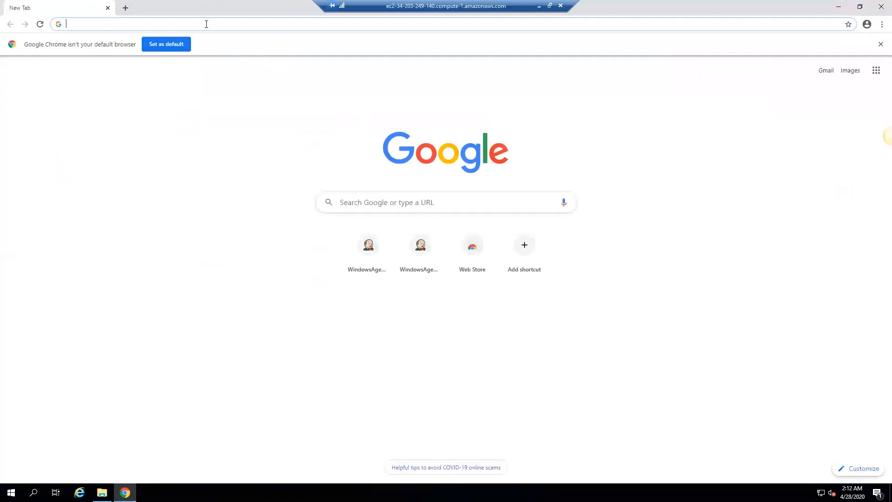
# Step: Try the copied localhost address in the agent machine's browser, select its host name, and copy the Master instance's public IP from the EC2 console
pyautogui.hotkey('ctrl', 'v')
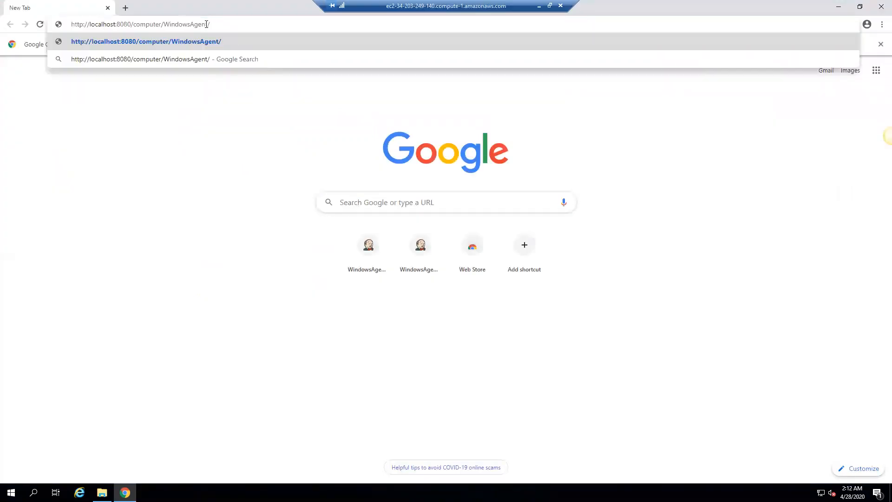
pyautogui.press('Return')
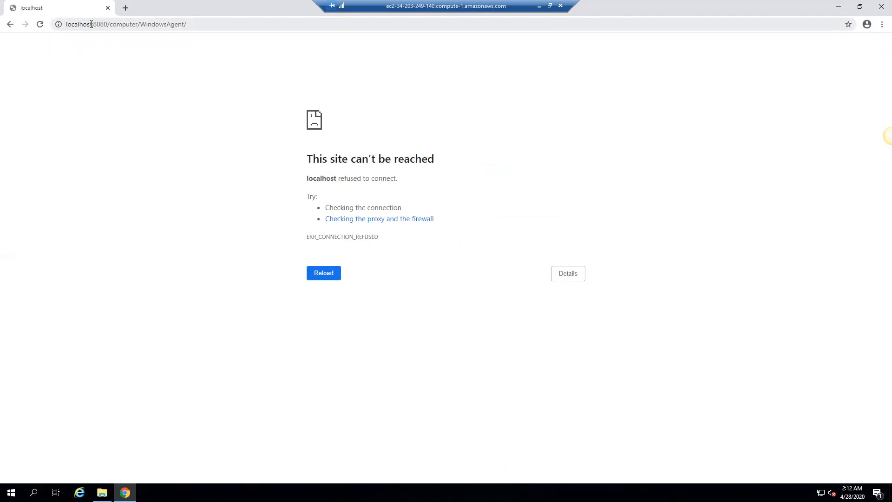
pyautogui.doubleClick(92, 24)
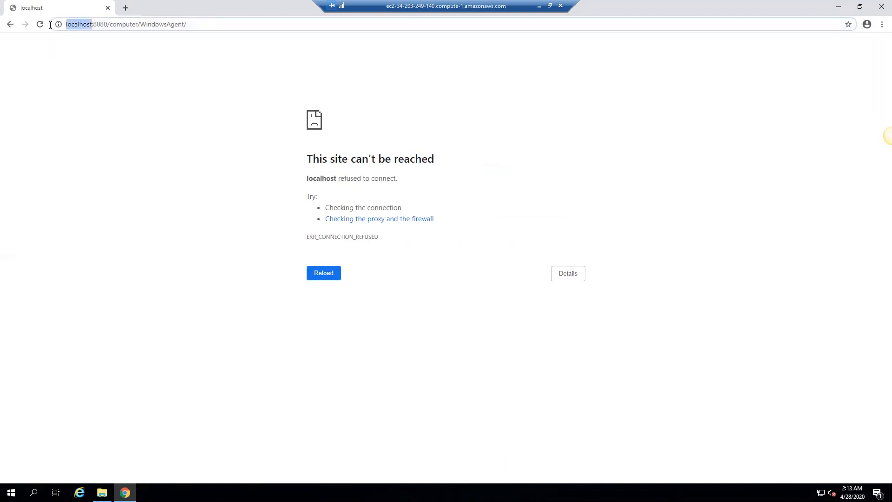
pyautogui.doubleClick(430, 7)
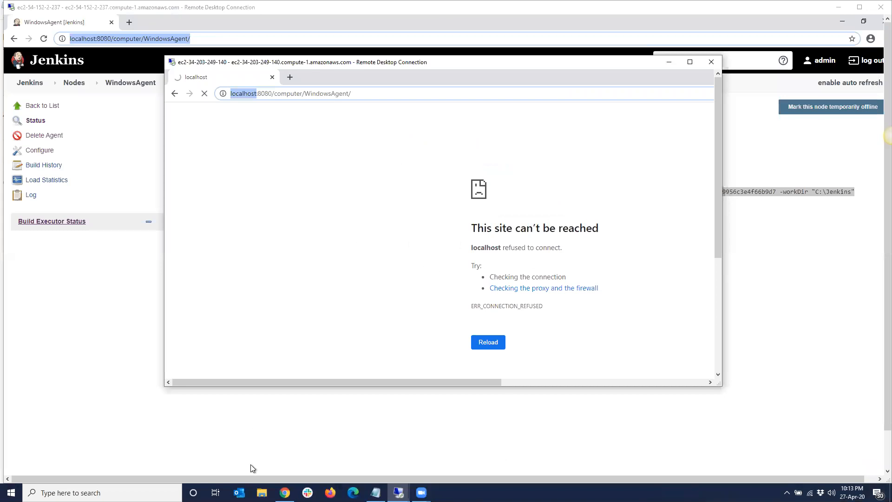
pyautogui.click(285, 492)
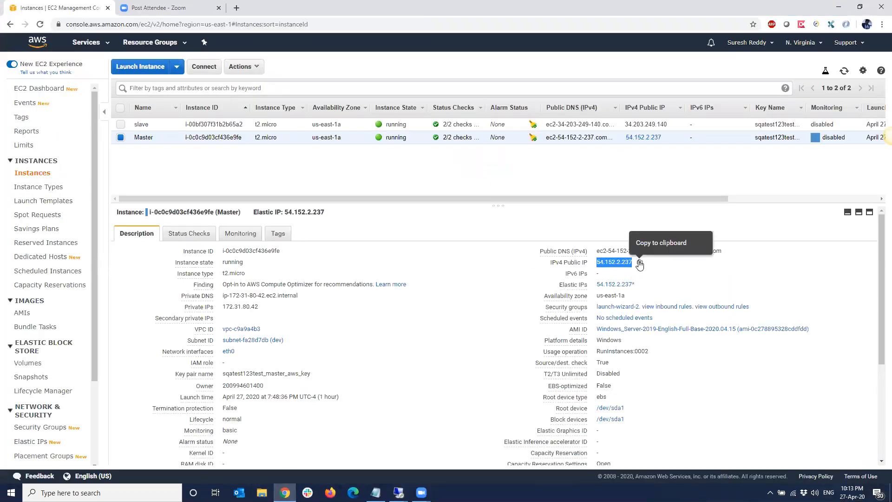
pyautogui.click(639, 264)
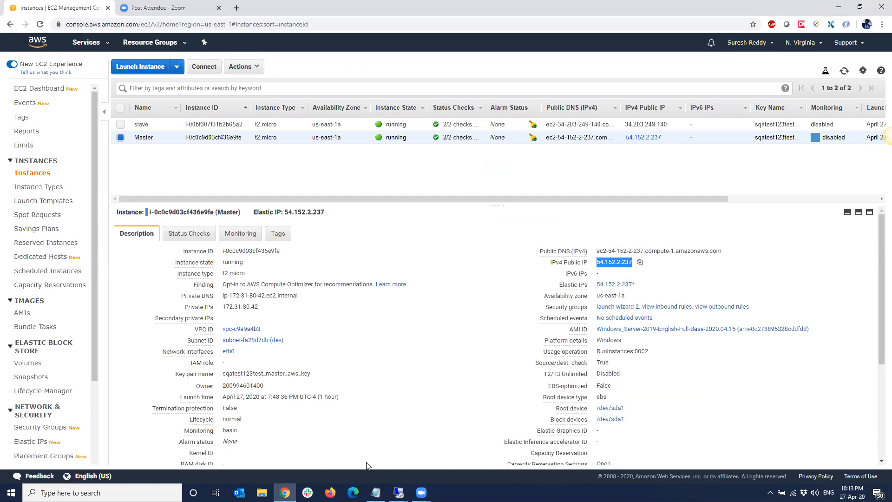
# Step: Replace localhost with 54.152.2.237 in the agent machine's browser address and open the WindowsAgent page in full screen
pyautogui.moveTo(398, 491)
pyautogui.click(447, 453)
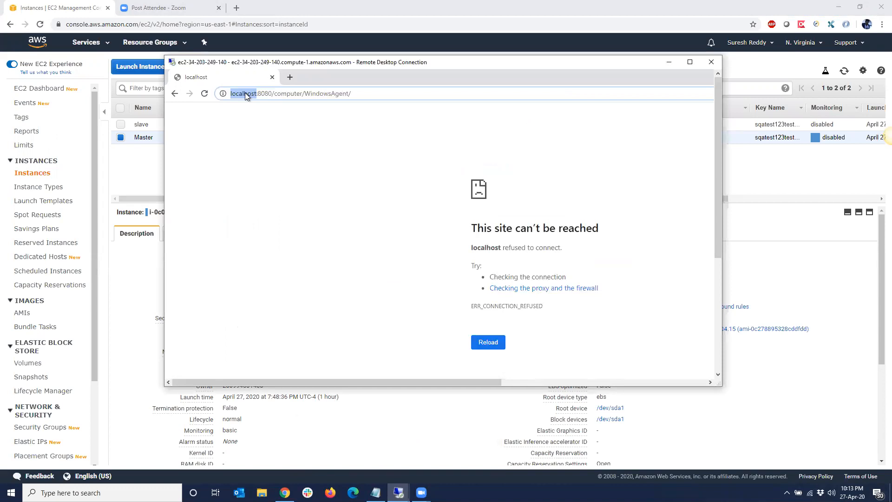
pyautogui.hotkey('ctrl', 'v')
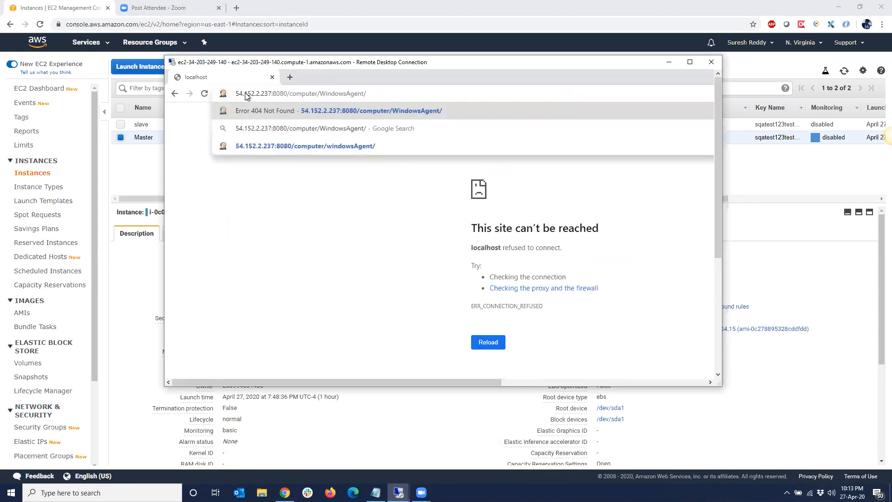
pyautogui.press('Return')
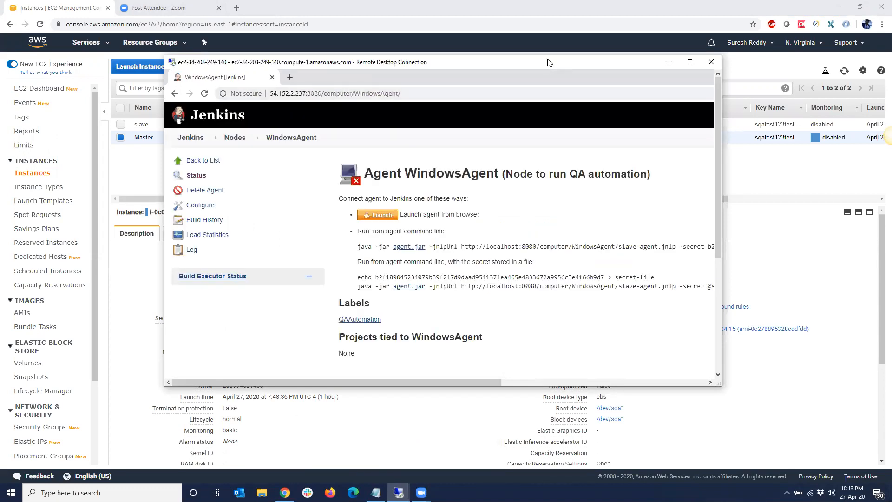
pyautogui.doubleClick(549, 63)
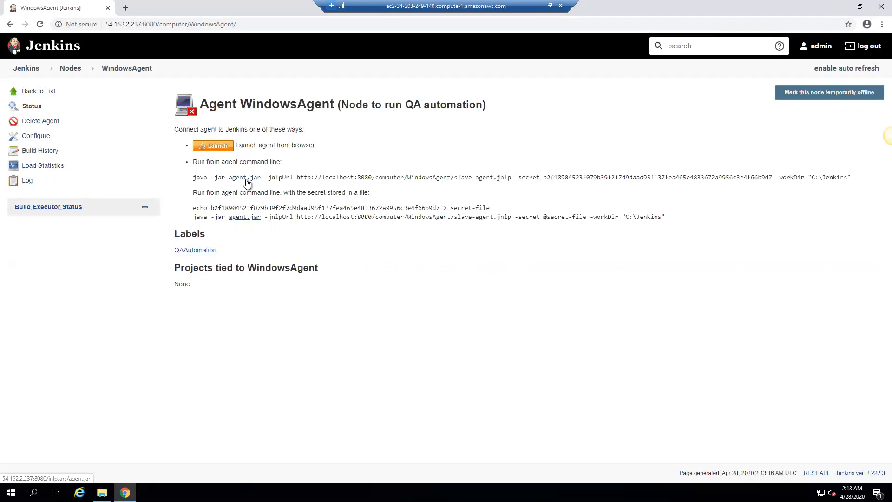
# Step: Check the agent machine's Downloads folder, download agent.jar from the WindowsAgent page and keep the file
pyautogui.click(102, 492)
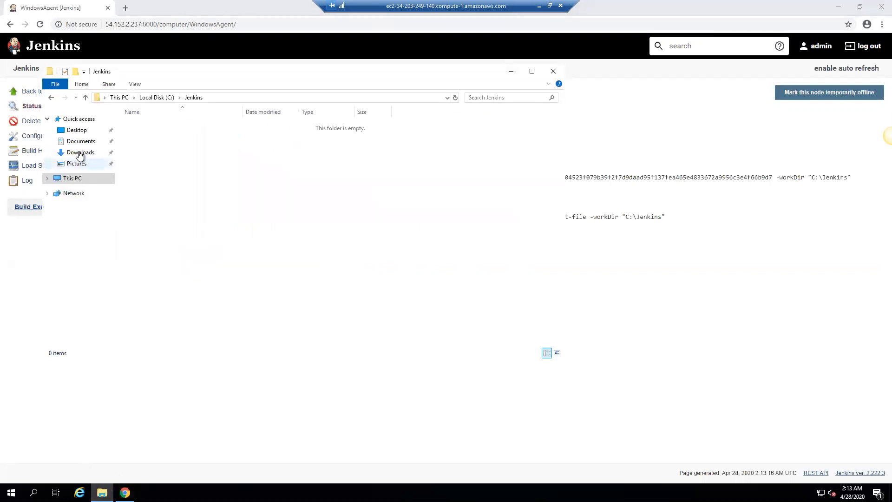
pyautogui.click(80, 154)
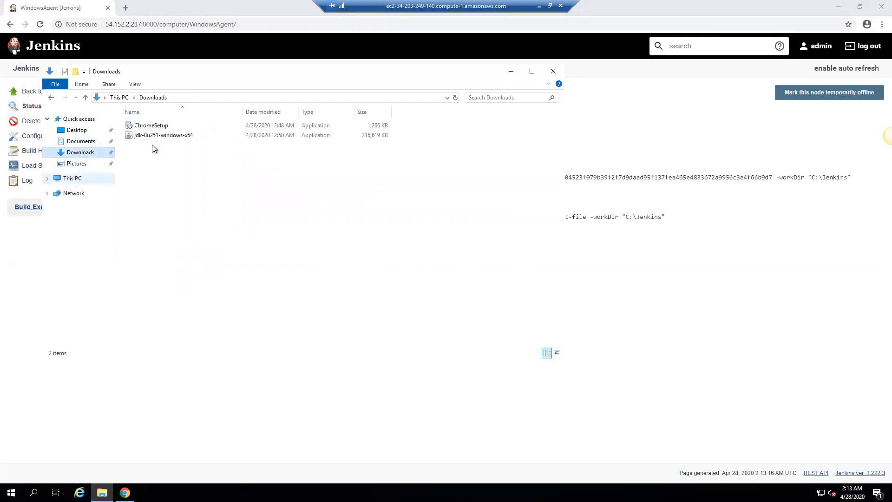
pyautogui.click(733, 257)
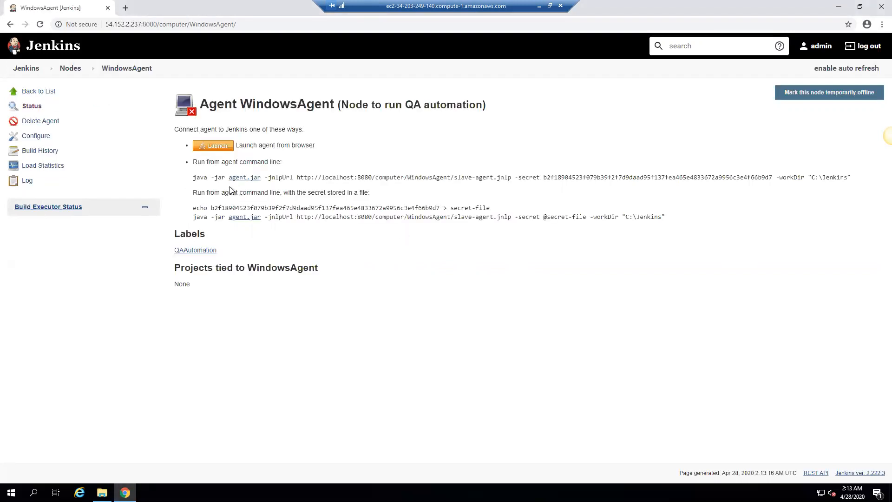
pyautogui.click(244, 178)
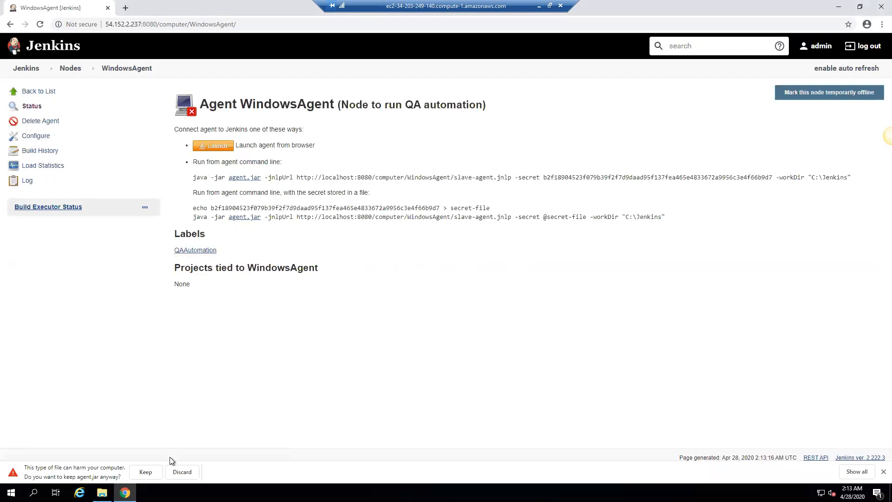
pyautogui.click(146, 472)
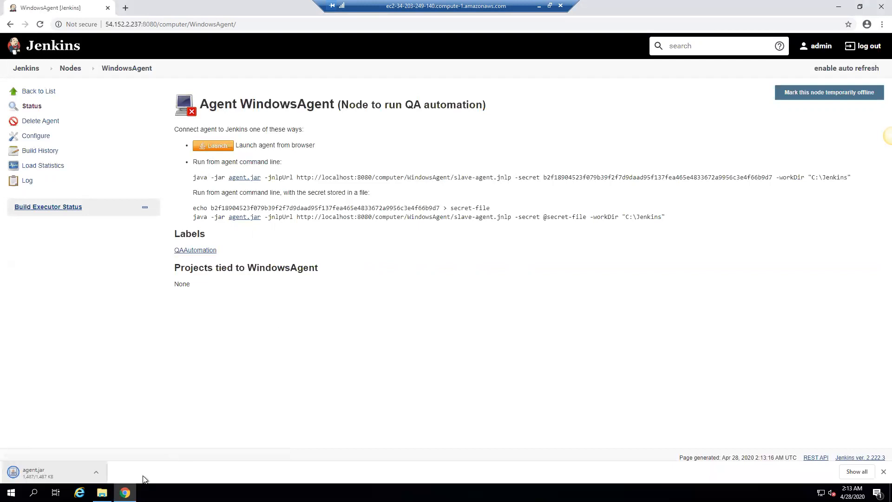
pyautogui.click(95, 473)
pyautogui.click(118, 442)
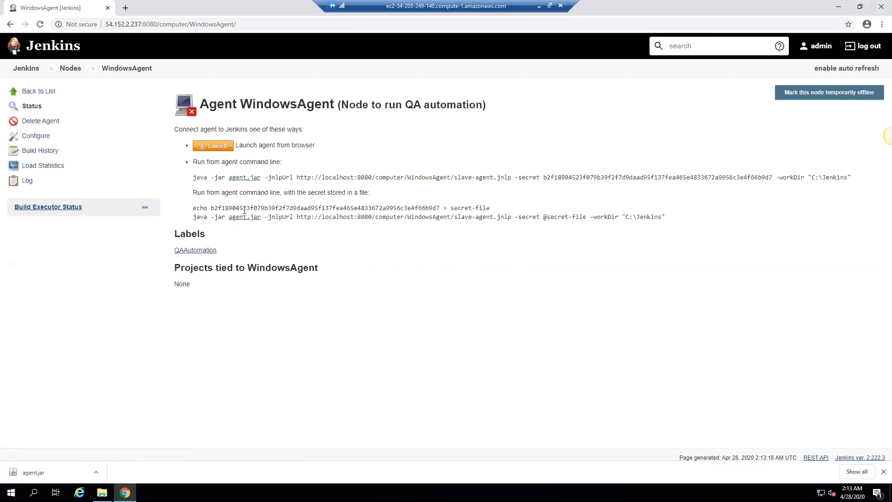
# Step: Copy the agent jar file from the Downloads folder into C:\Jenkins
pyautogui.click(102, 491)
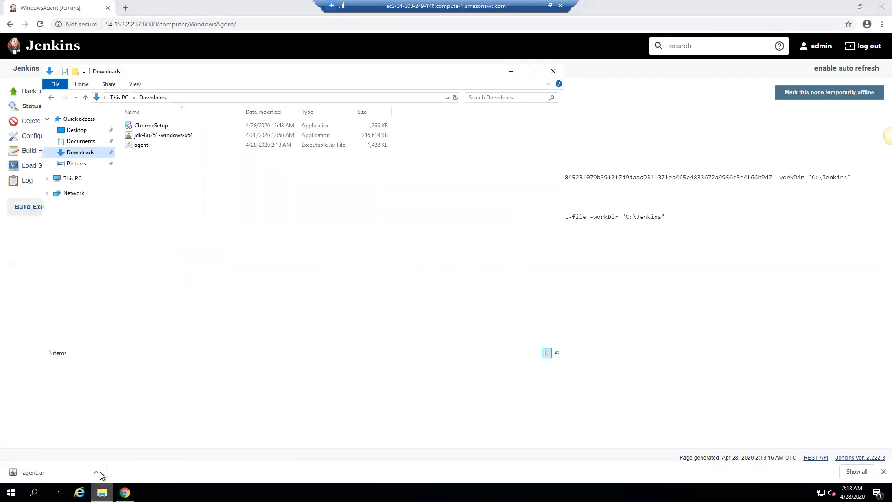
pyautogui.rightClick(141, 147)
pyautogui.click(176, 234)
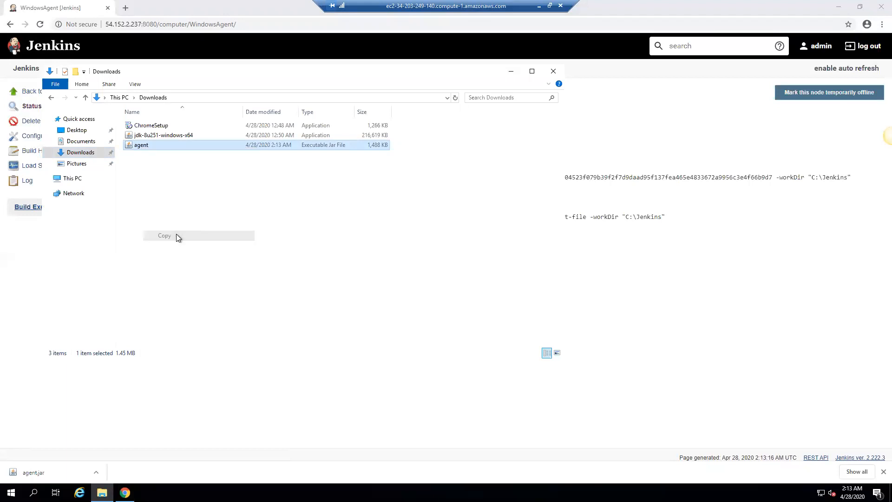
pyautogui.click(120, 98)
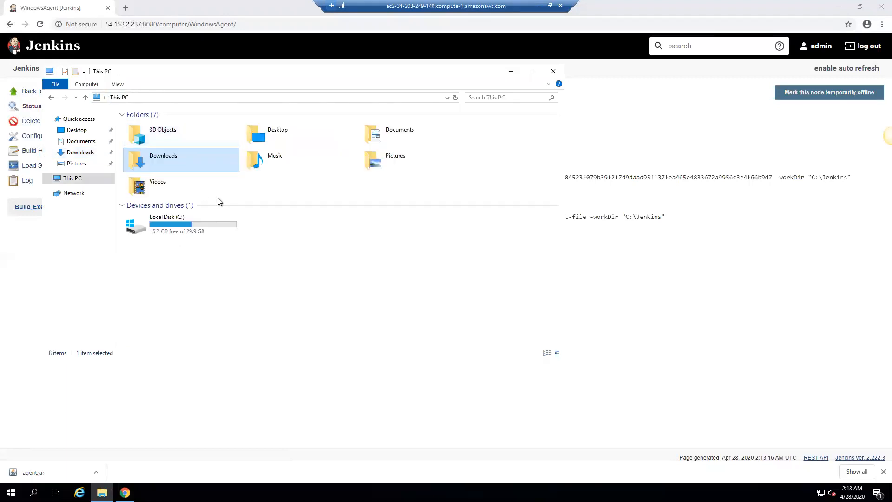
pyautogui.doubleClick(179, 222)
pyautogui.doubleClick(148, 138)
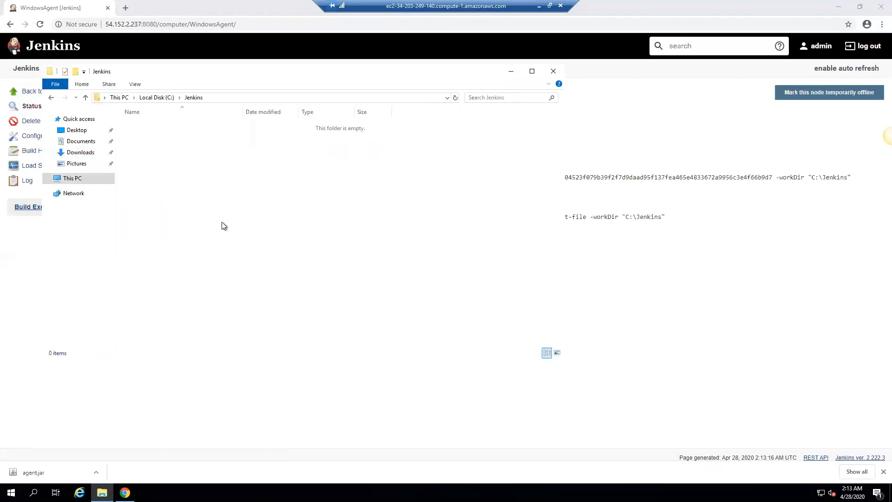
pyautogui.hotkey('ctrl', 'v')
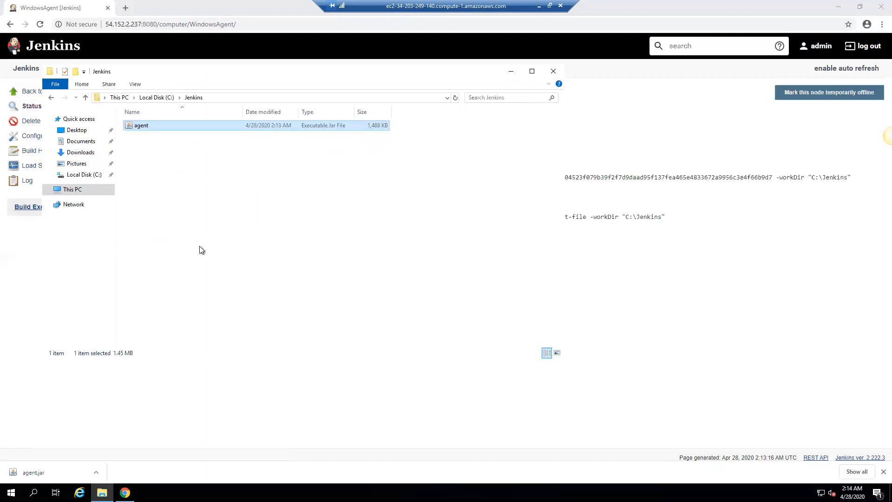
# Step: Open a command prompt in the C:\Jenkins folder
pyautogui.click(297, 97)
pyautogui.write('cmd')
pyautogui.press('Return')
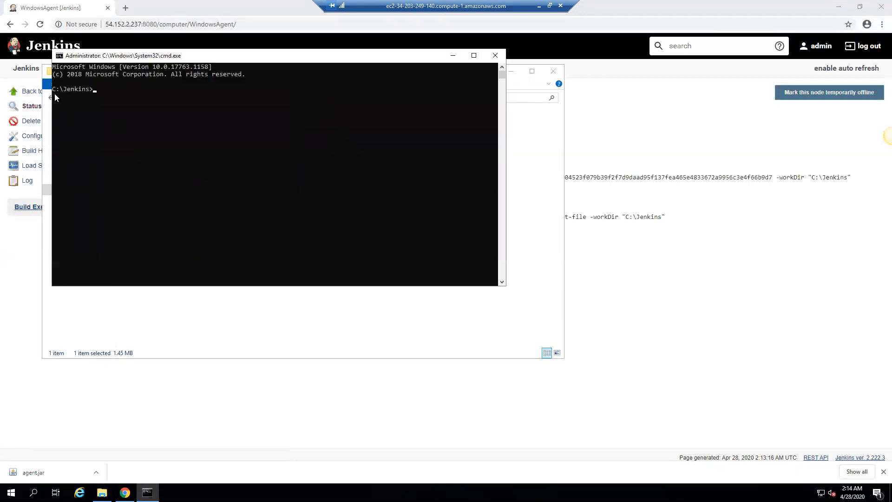
# Step: Copy the agent command line with its secret from the WindowsAgent page and paste it into the command prompt
pyautogui.click(838, 205)
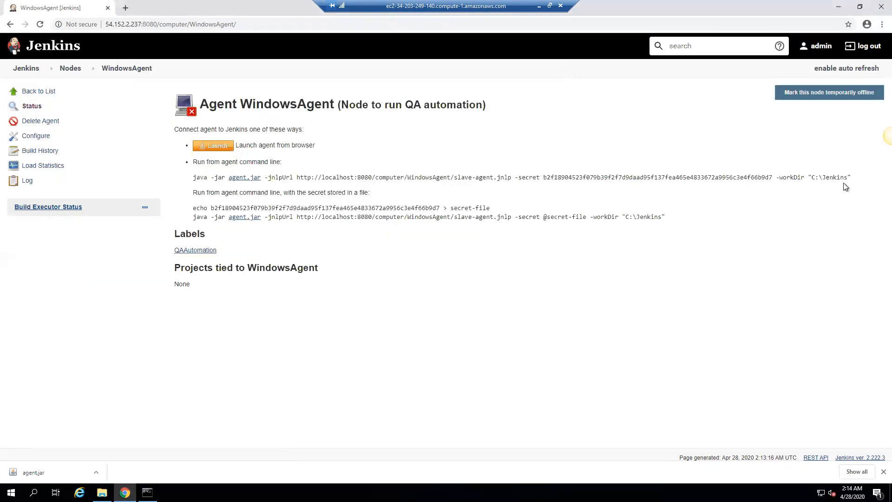
pyautogui.moveTo(851, 179); pyautogui.dragTo(193, 176)
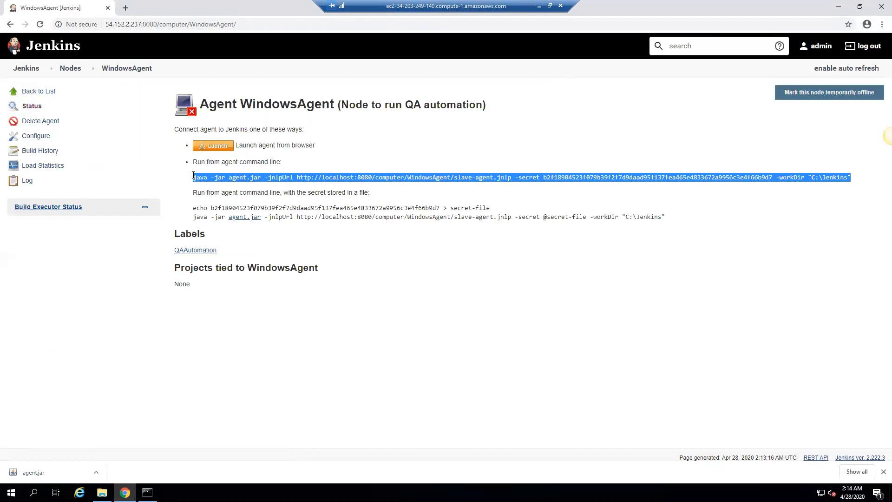
pyautogui.click(147, 492)
pyautogui.rightClick(112, 108)
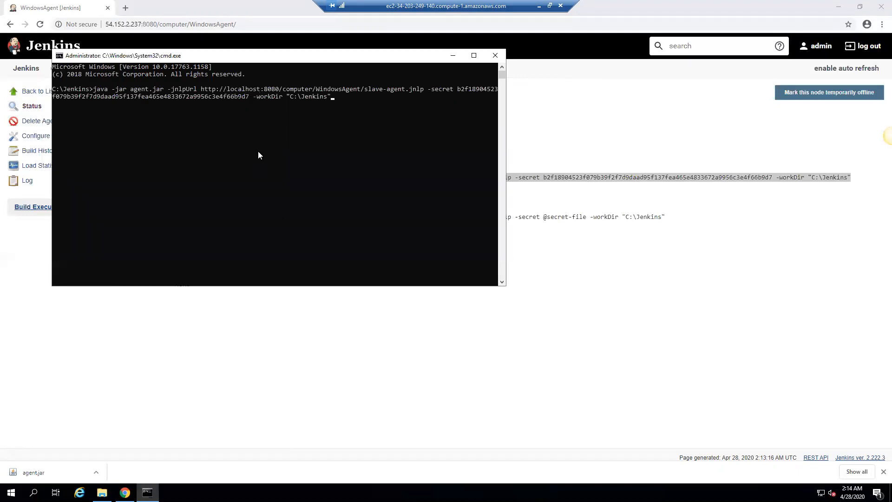
# Step: Copy the server IP 54.152.2.237 from the WindowsAgent page's address
pyautogui.click(137, 26)
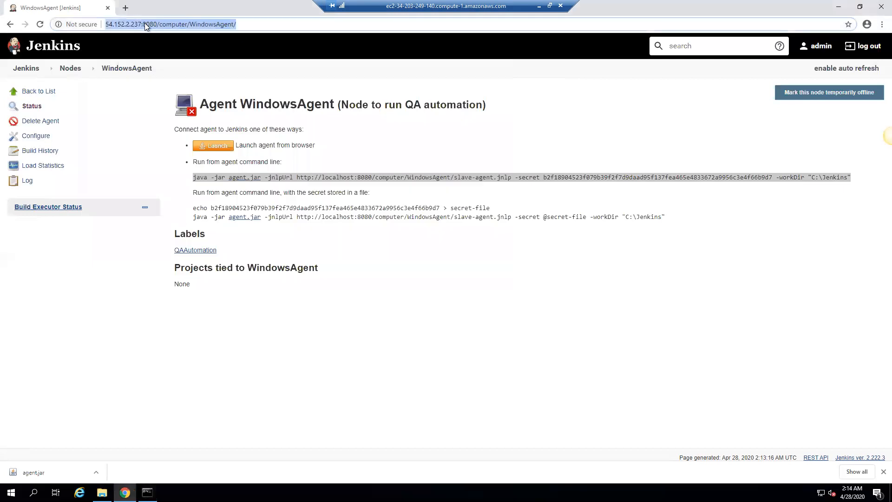
pyautogui.click(138, 27)
pyautogui.moveTo(143, 24); pyautogui.dragTo(61, 22)
pyautogui.click(145, 23)
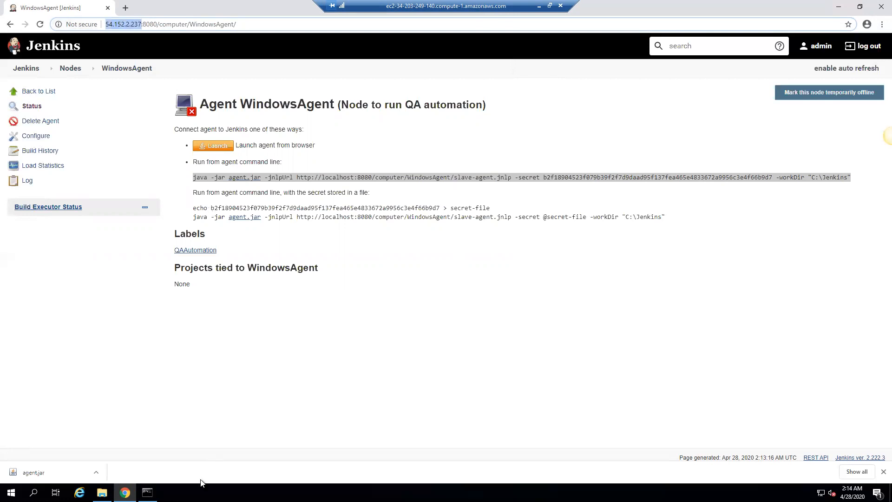
# Step: Replace localhost in the pasted command's jnlpUrl with the copied server address 54.152.2.237
pyautogui.click(147, 492)
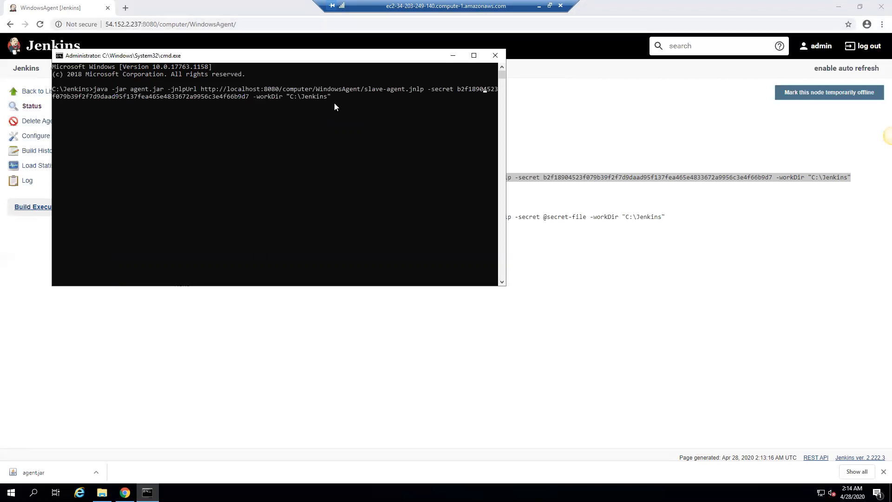
pyautogui.press('Left')
pyautogui.press('Left')
pyautogui.press('Left')
pyautogui.press('Left')
pyautogui.press('Left')
pyautogui.press('Left')
pyautogui.press('Left')
pyautogui.press('Left')
pyautogui.press('Left')
pyautogui.press('Left')
pyautogui.press('Left')
pyautogui.press('BackSpace')
pyautogui.press('BackSpace')
pyautogui.press('BackSpace')
pyautogui.press('BackSpace')
pyautogui.press('BackSpace')
pyautogui.press('BackSpace')
pyautogui.press('BackSpace')
pyautogui.press('BackSpace')
pyautogui.press('BackSpace')
pyautogui.hotkey('ctrl', 'v')
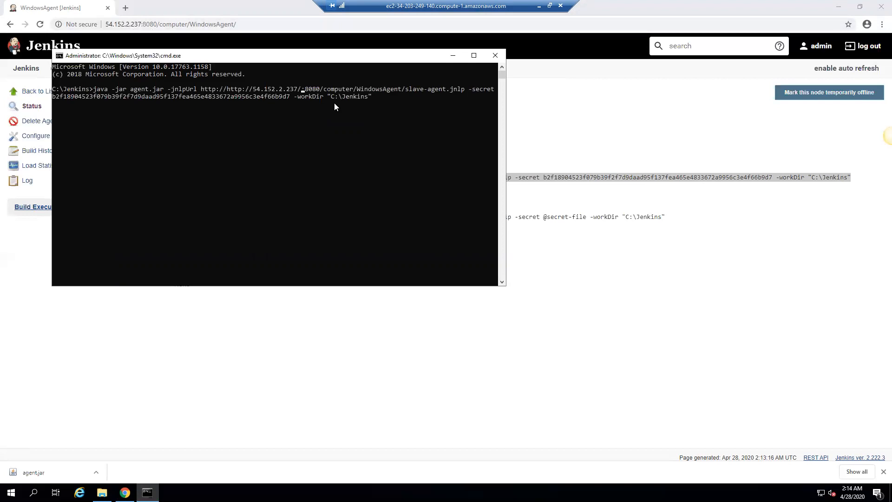
pyautogui.press('BackSpace')
pyautogui.press('Left')
pyautogui.press('Left')
pyautogui.press('Left')
pyautogui.press('Left')
pyautogui.press('Left')
pyautogui.press('Left')
pyautogui.press('Left')
pyautogui.press('Left')
pyautogui.press('Left')
pyautogui.press('Left')
pyautogui.press('Left')
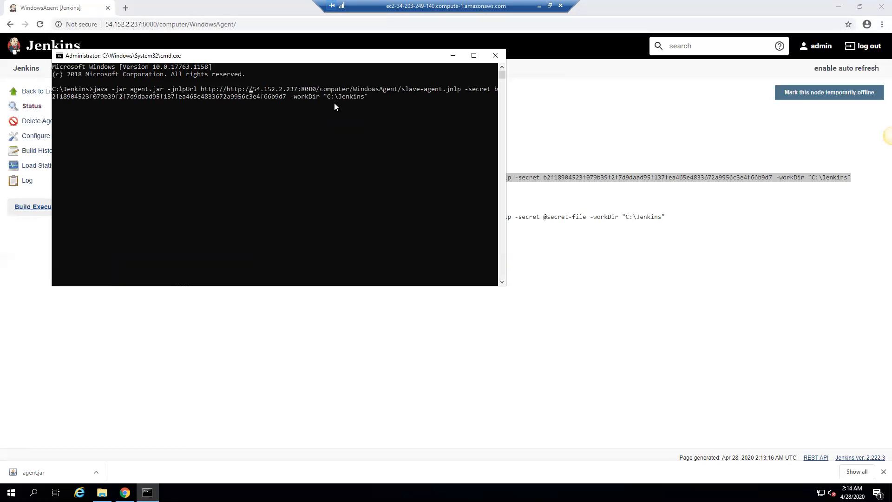
pyautogui.press('BackSpace')
pyautogui.press('BackSpace')
pyautogui.press('BackSpace')
pyautogui.press('BackSpace')
pyautogui.press('BackSpace')
pyautogui.press('BackSpace')
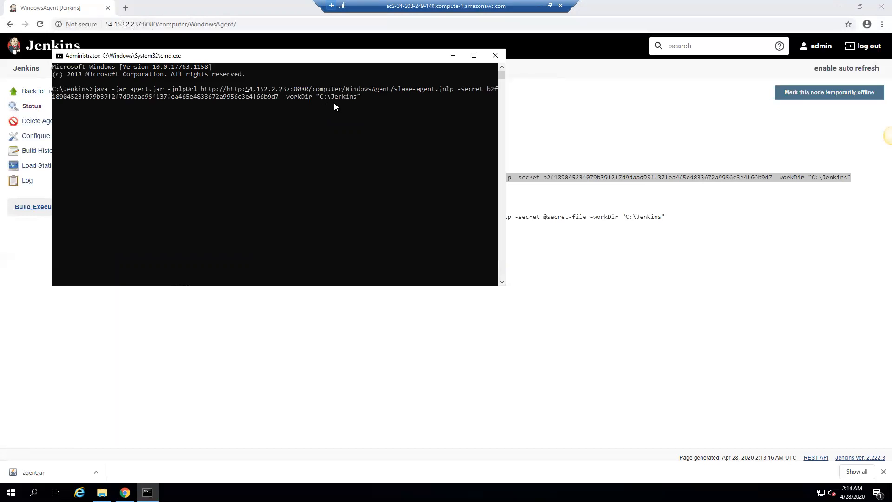
pyautogui.press('BackSpace')
pyautogui.press('BackSpace')
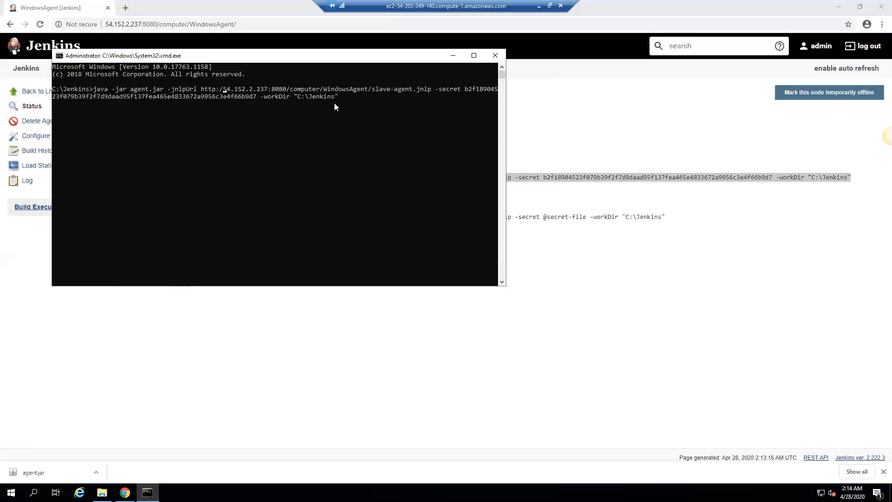
pyautogui.write('/')
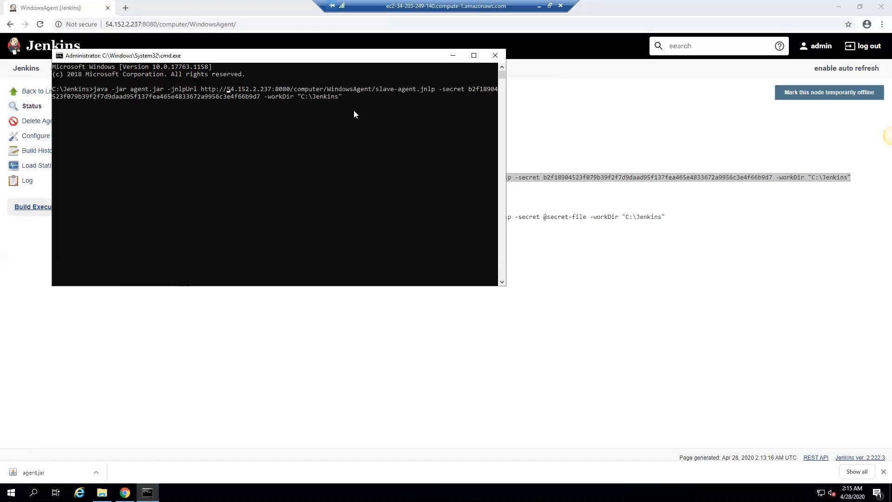
pyautogui.press('Return')
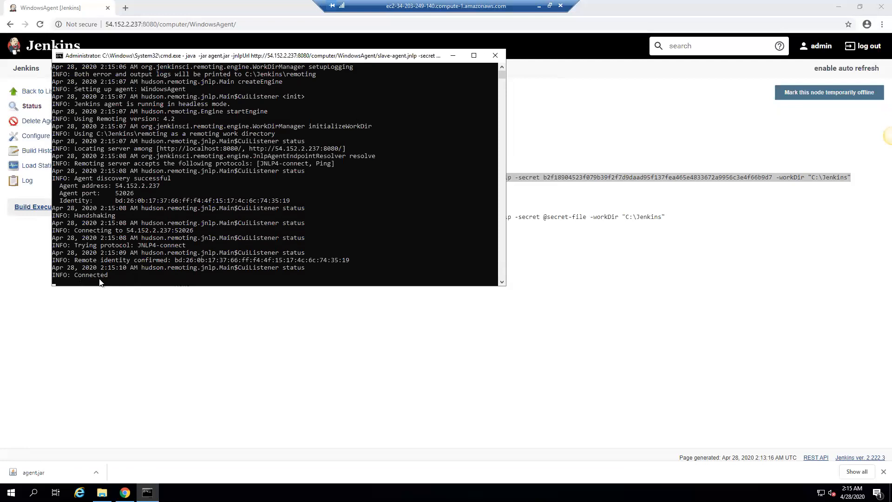
pyautogui.moveTo(74, 274); pyautogui.dragTo(108, 275)
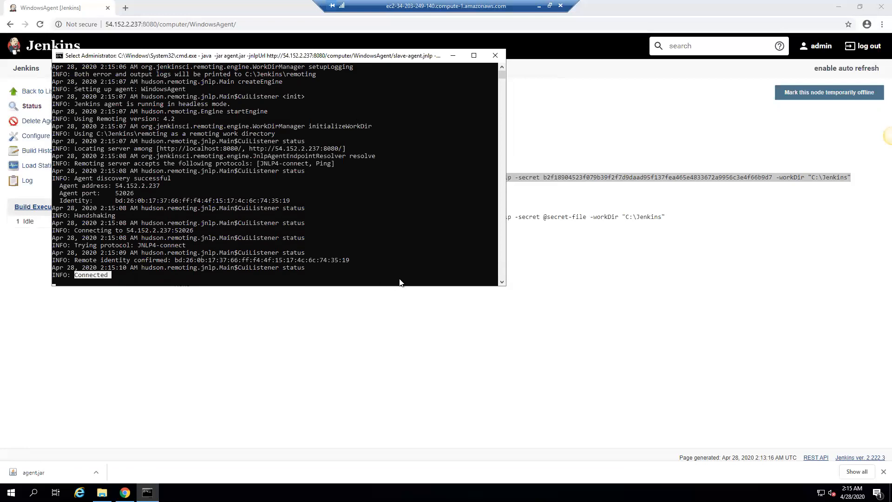
# Step: Reload the WindowsAgent page on the agent machine to check the agent's connection status
pyautogui.click(711, 314)
pyautogui.click(264, 24)
pyautogui.press('Return')
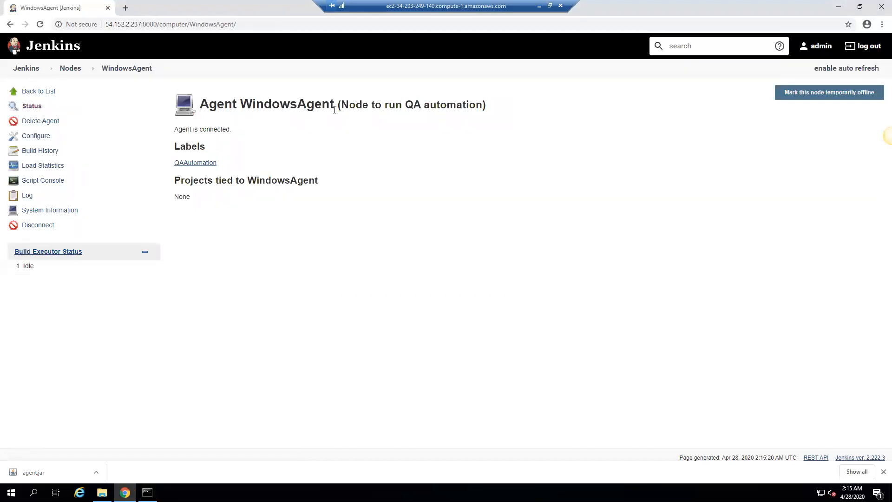
pyautogui.doubleClick(479, 6)
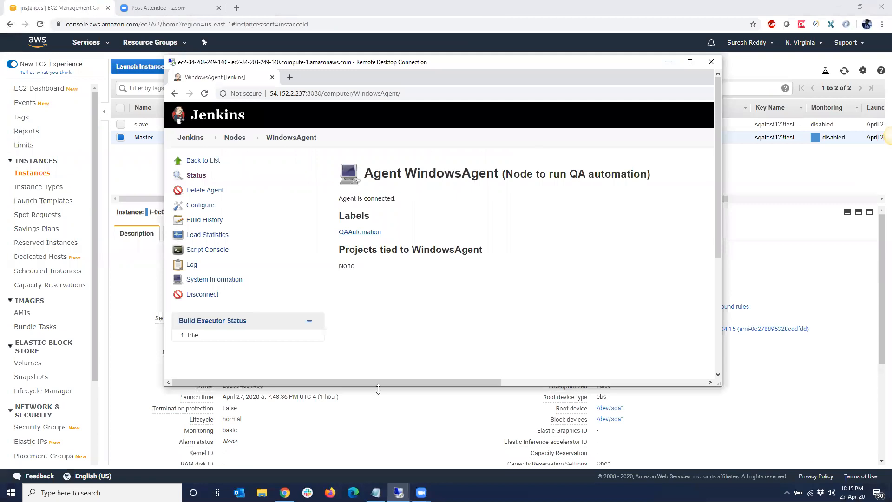
pyautogui.click(397, 493)
pyautogui.click(442, 456)
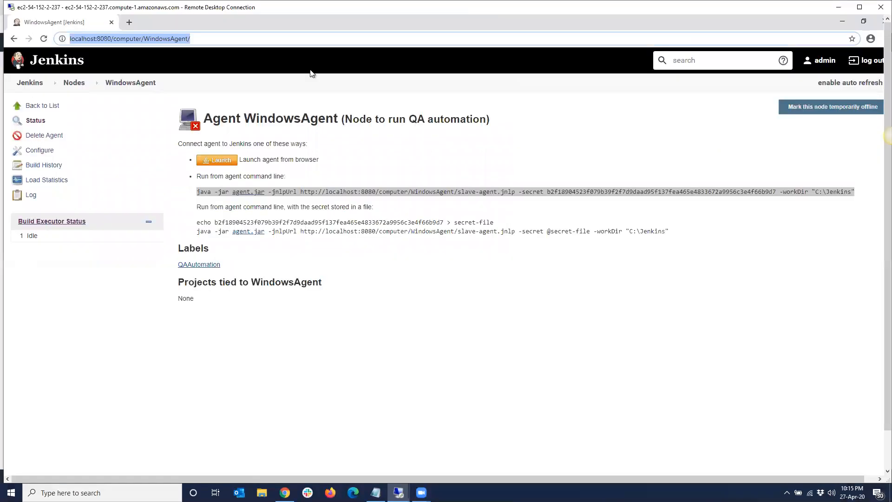
pyautogui.doubleClick(380, 11)
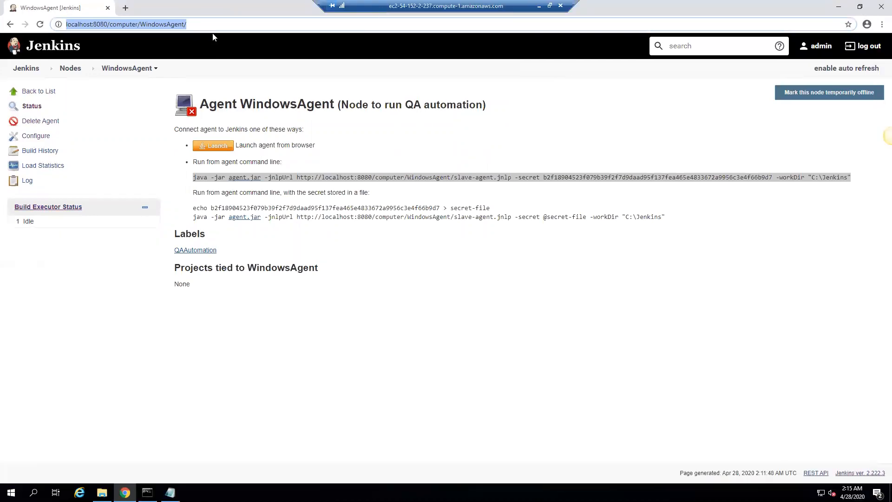
pyautogui.press('Return')
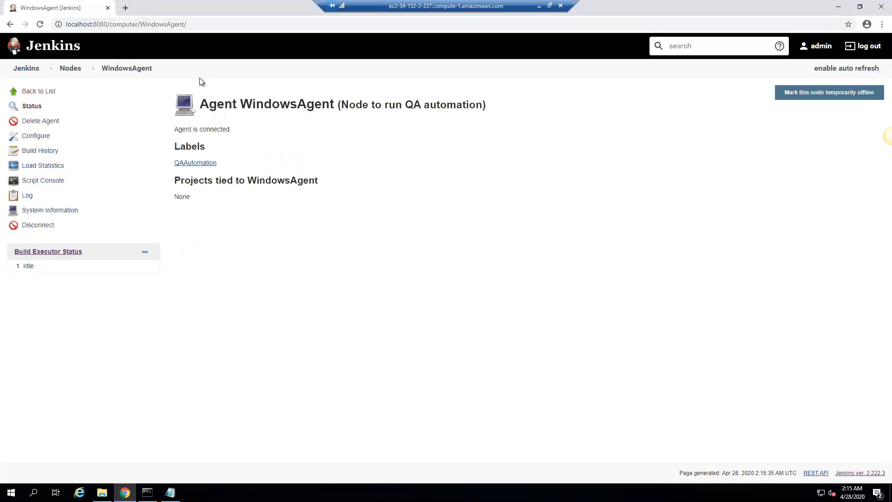
pyautogui.click(67, 70)
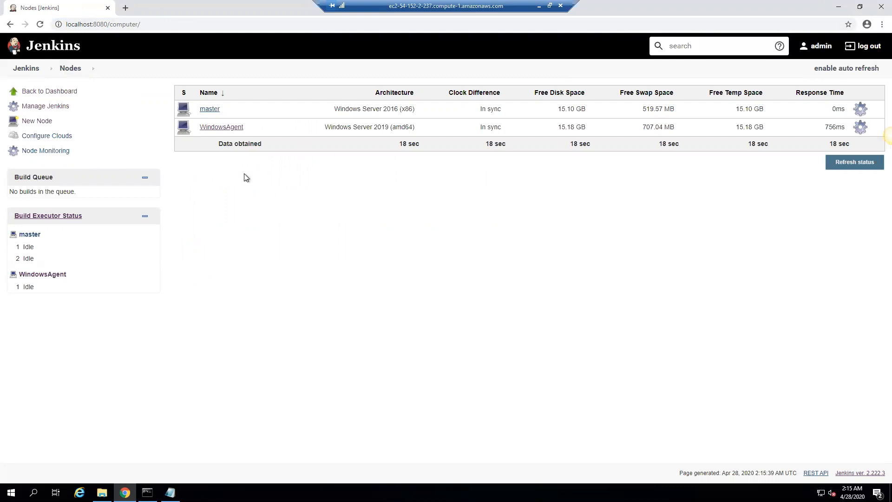
# Step: Open the configuration of the TestJob project from the Jenkins dashboard
pyautogui.click(26, 68)
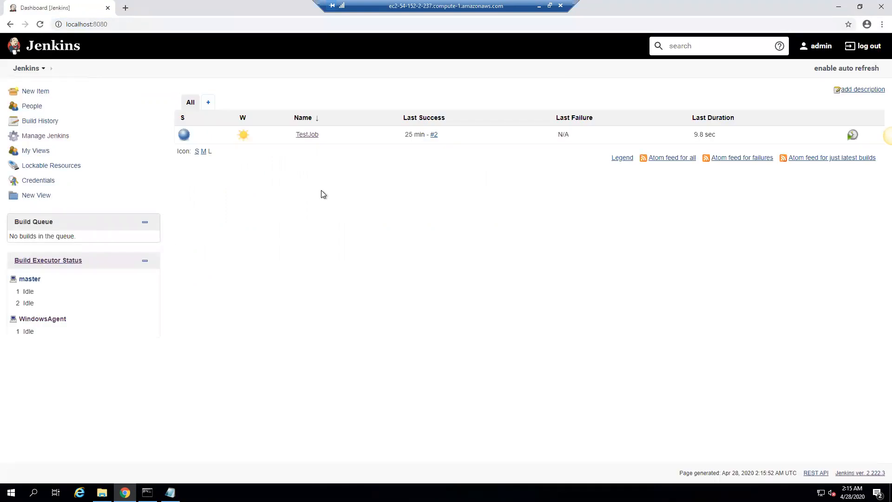
pyautogui.click(307, 135)
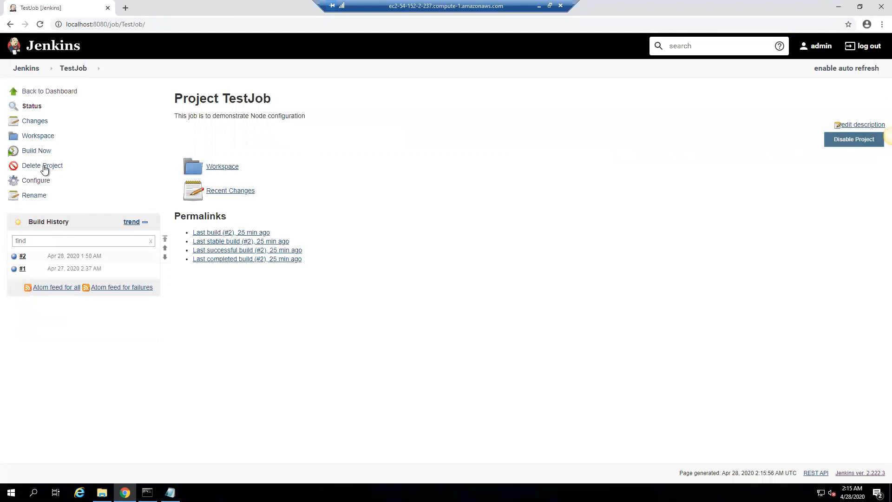
pyautogui.click(35, 184)
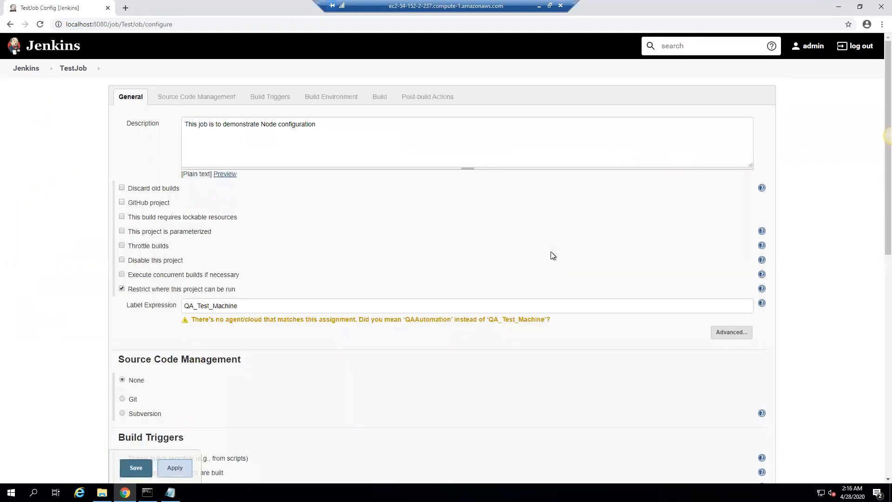
# Step: Restrict where TestJob can run by setting its label expression to QAAutomation
pyautogui.click(122, 288)
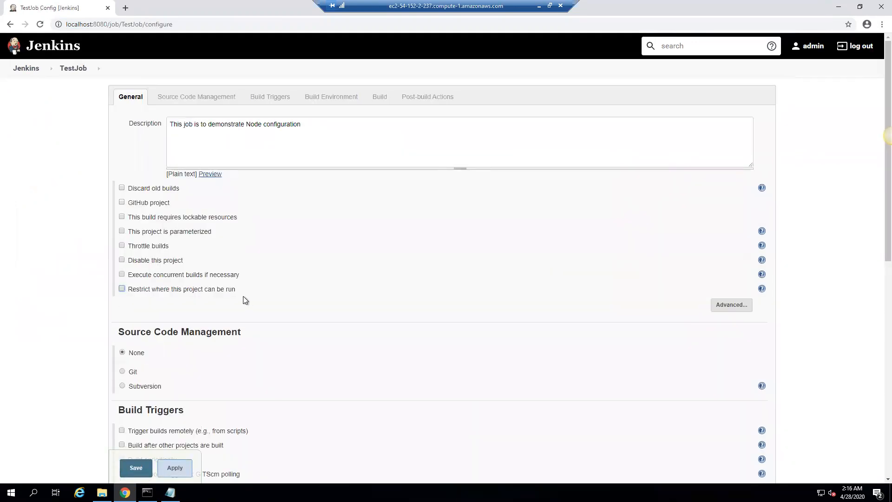
pyautogui.click(122, 290)
pyautogui.doubleClick(198, 306)
pyautogui.press('BackSpace')
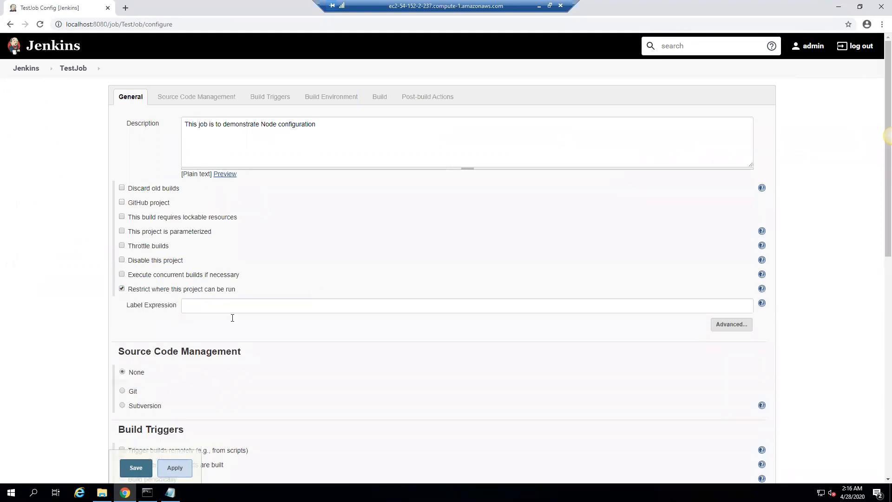
pyautogui.click(207, 302)
pyautogui.write('QA')
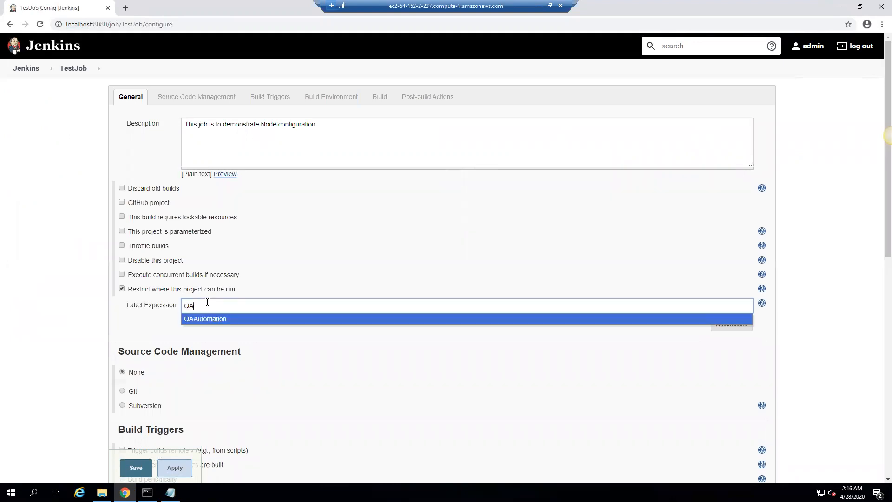
pyautogui.press('Return')
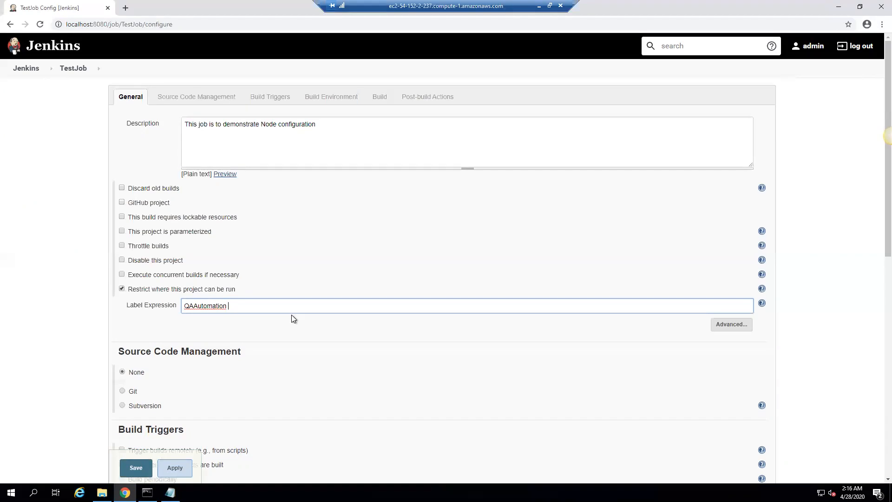
pyautogui.press('BackSpace')
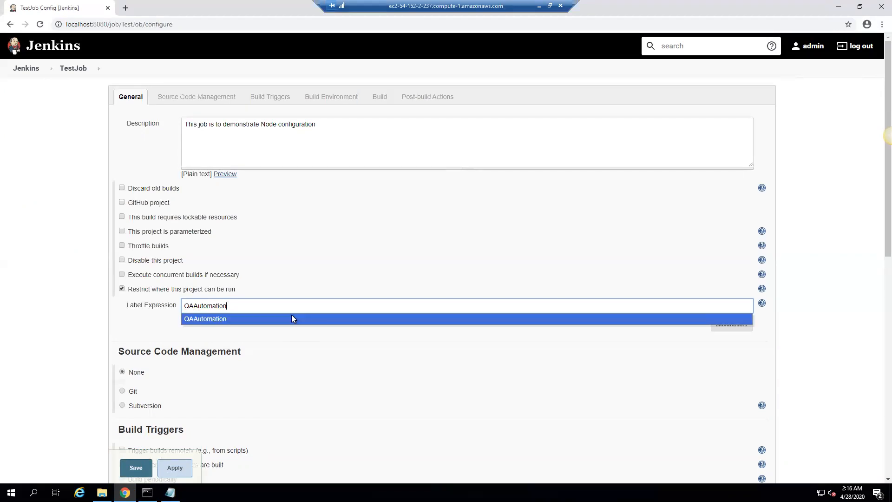
pyautogui.click(285, 323)
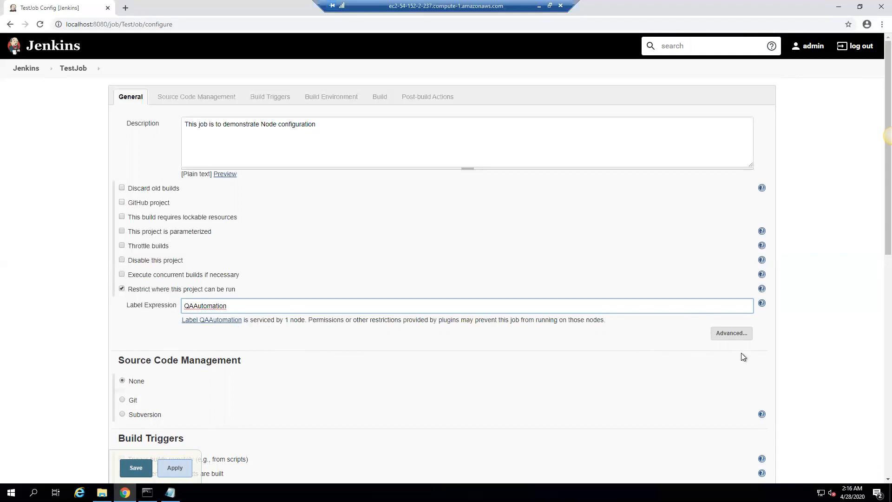
pyautogui.click(120, 336)
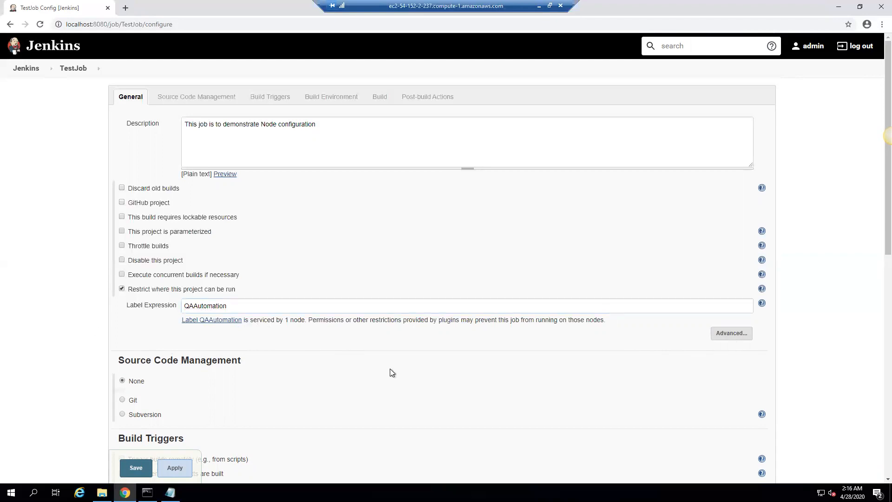
# Step: Review TestJob's Windows batch command echo "Hello world" and save the job configuration
pyautogui.scroll(-8, 389, 369)
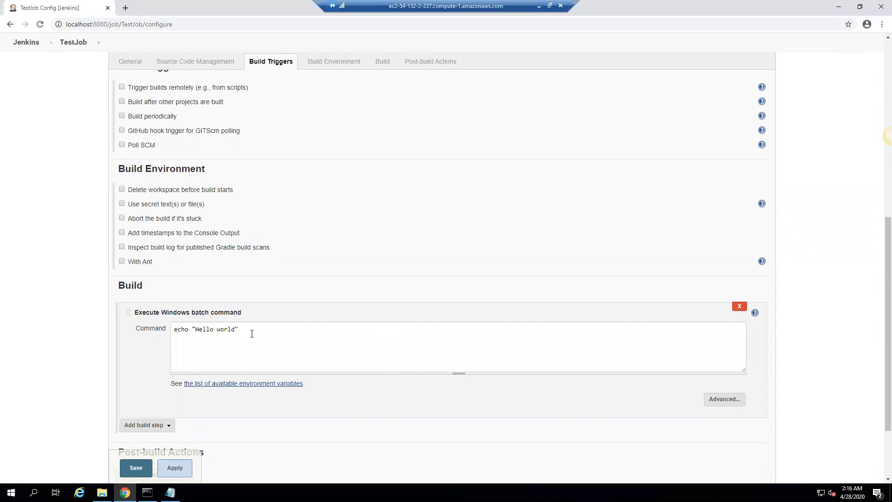
pyautogui.moveTo(246, 330); pyautogui.dragTo(172, 330)
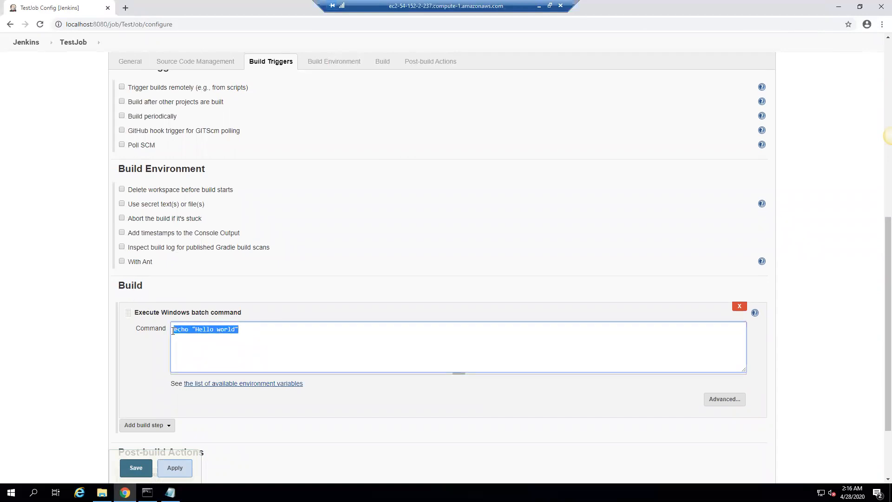
pyautogui.click(262, 330)
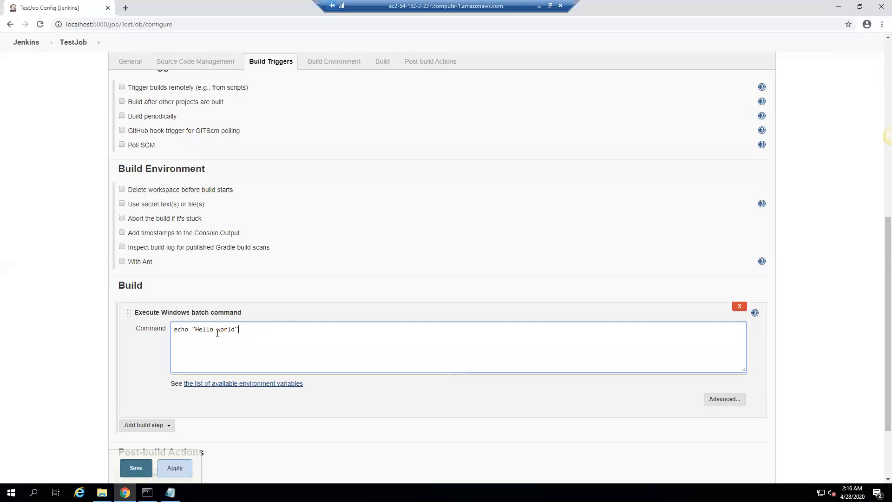
pyautogui.scroll(-3, 418, 339)
pyautogui.click(140, 425)
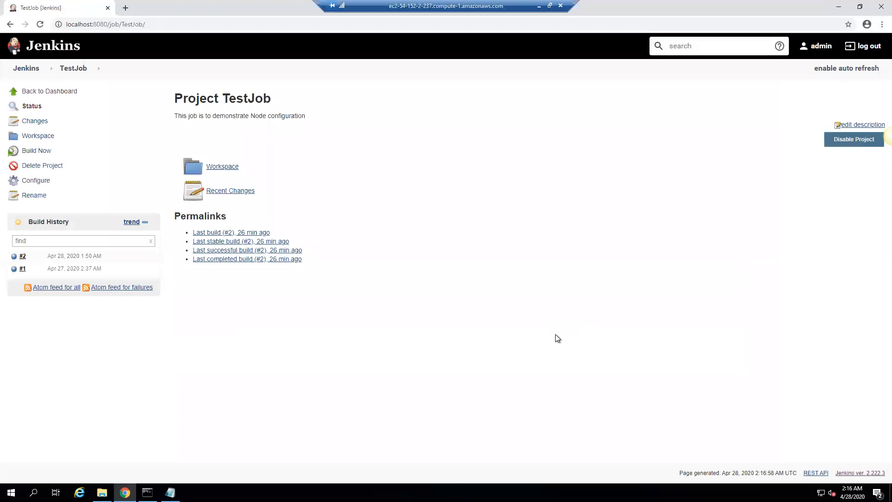
# Step: Switch to the local Notepad outline and review its items from configuring the remote machine to restricting jobs by label
pyautogui.click(170, 491)
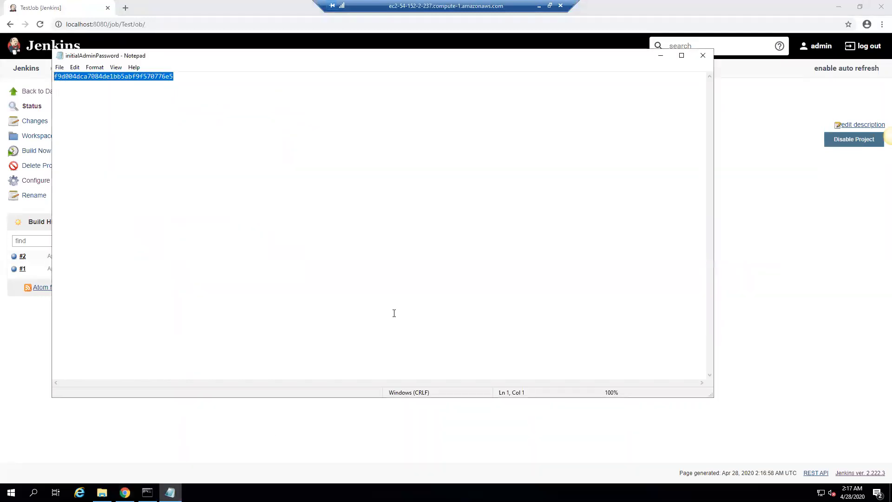
pyautogui.click(660, 55)
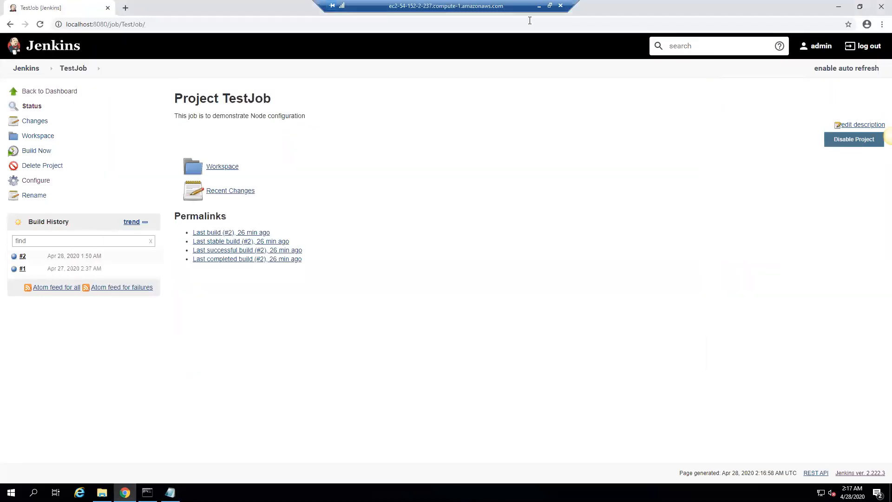
pyautogui.doubleClick(507, 6)
pyautogui.click(375, 492)
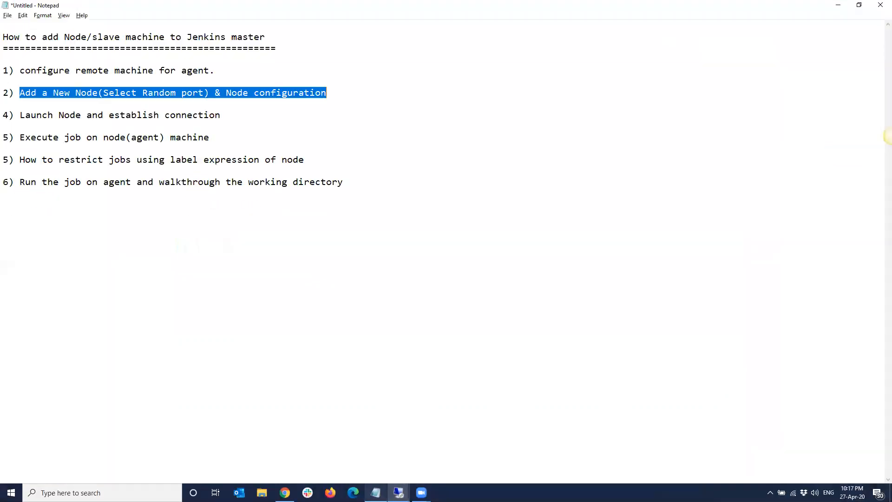
pyautogui.click(45, 71)
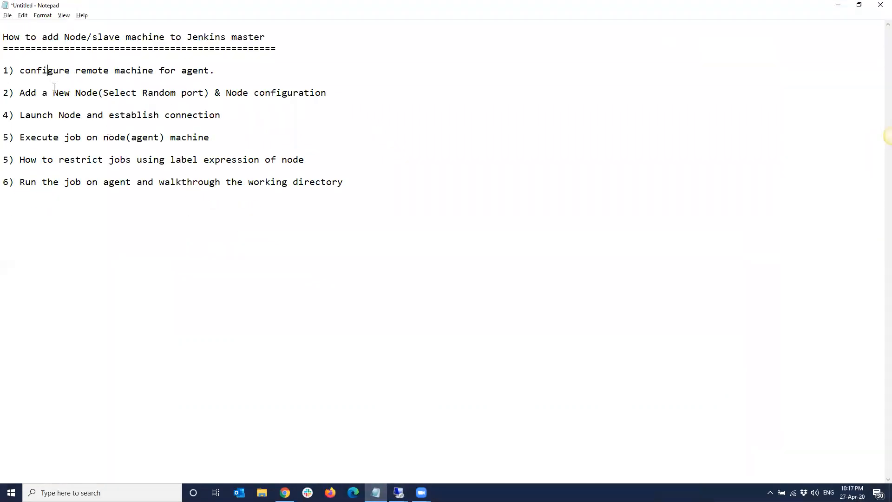
pyautogui.moveTo(28, 121); pyautogui.dragTo(278, 120)
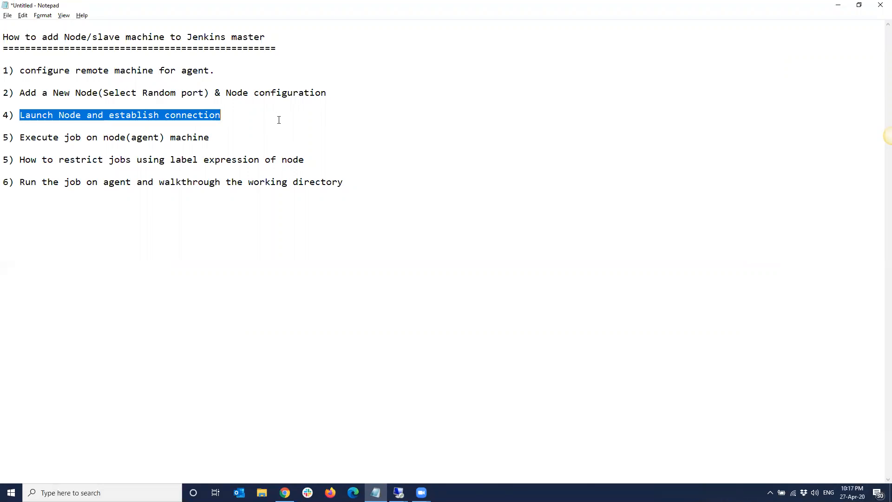
pyautogui.moveTo(222, 136); pyautogui.dragTo(20, 138)
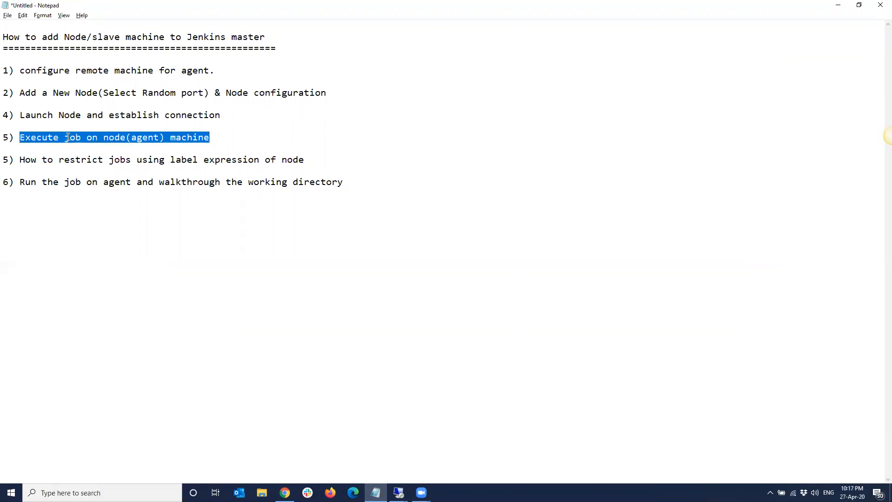
pyautogui.moveTo(20, 159); pyautogui.dragTo(187, 159)
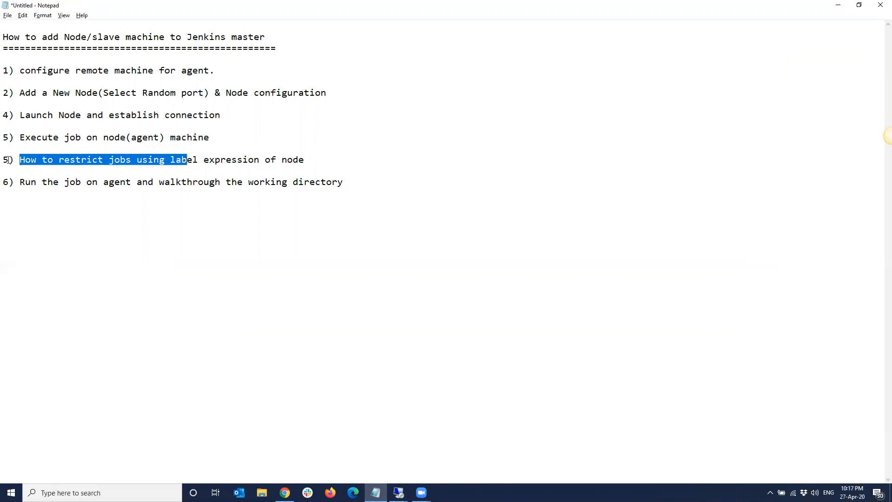
# Step: Renumber the outline's launch-node item to 3 and the execute-job item to 4, and review the items on executing and restricting jobs
pyautogui.click(9, 115)
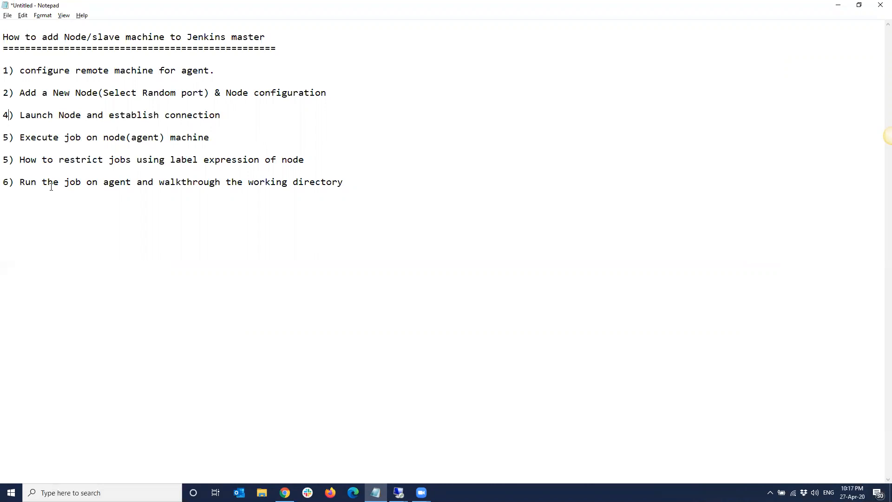
pyautogui.press('BackSpace')
pyautogui.write('3')
pyautogui.press('Down')
pyautogui.press('Delete')
pyautogui.write('4')
pyautogui.press('End')
pyautogui.moveTo(318, 155); pyautogui.dragTo(2, 160)
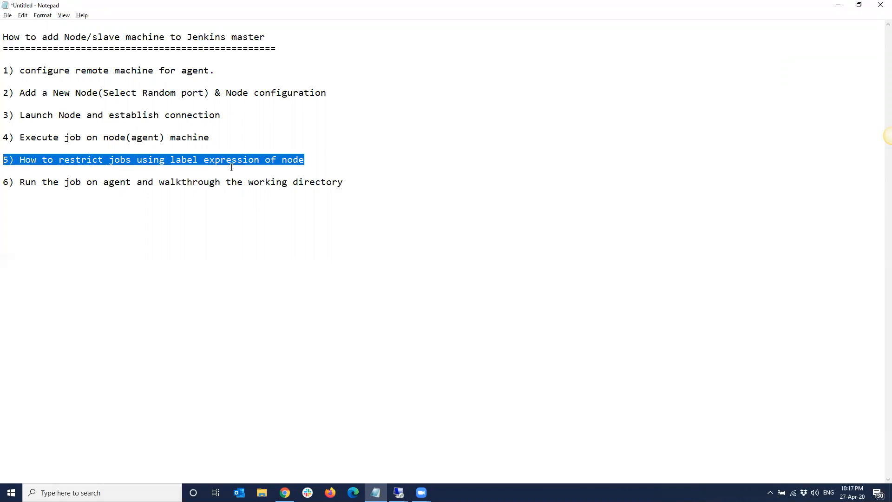
pyautogui.moveTo(14, 137); pyautogui.dragTo(254, 139)
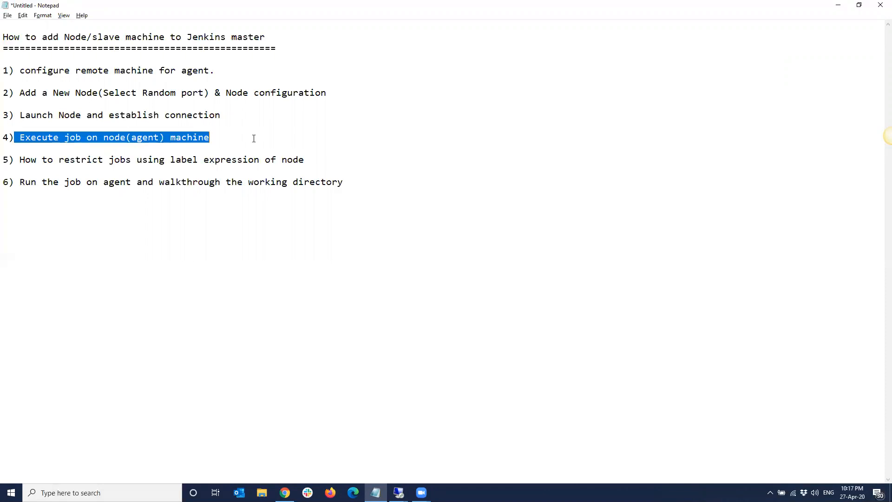
pyautogui.click(399, 492)
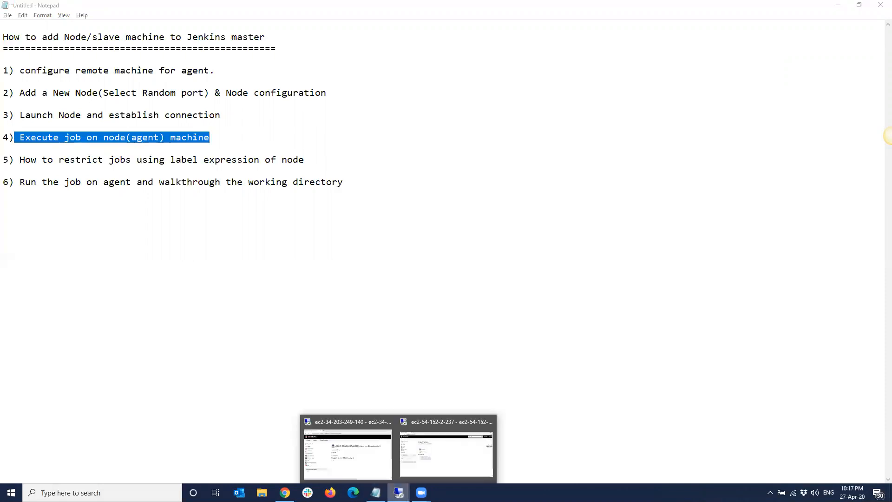
pyautogui.click(439, 463)
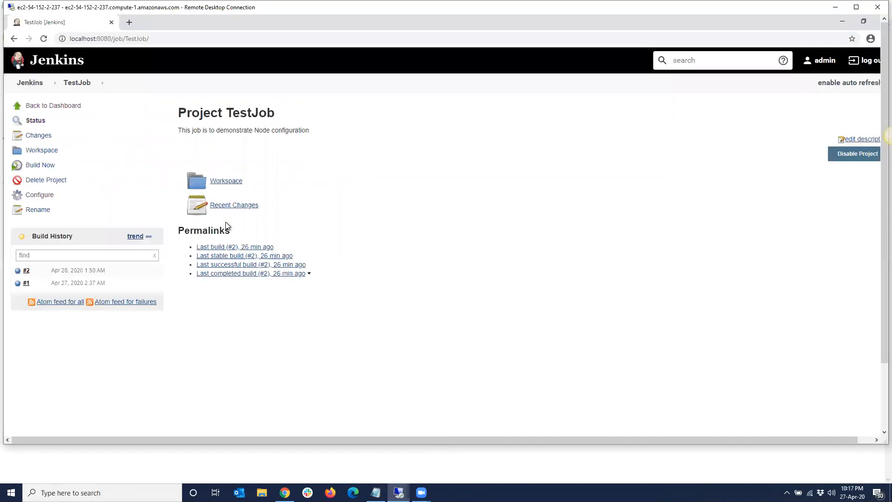
pyautogui.click(398, 493)
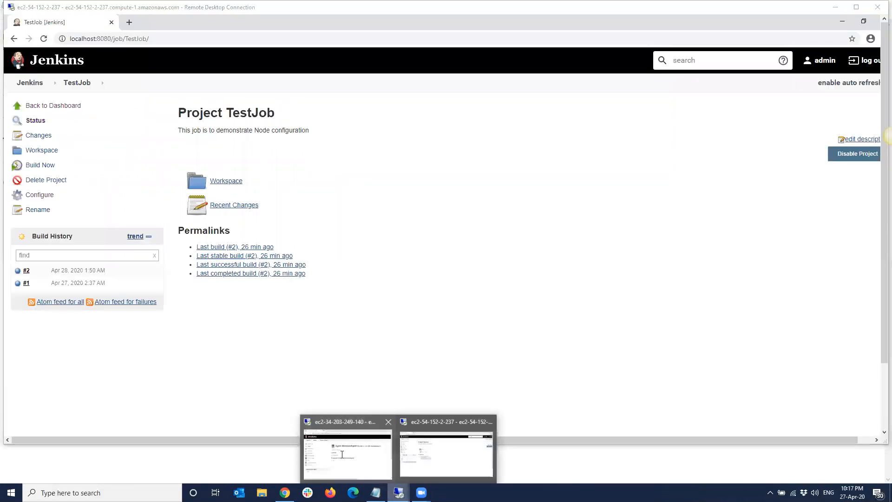
pyautogui.click(345, 453)
pyautogui.click(690, 62)
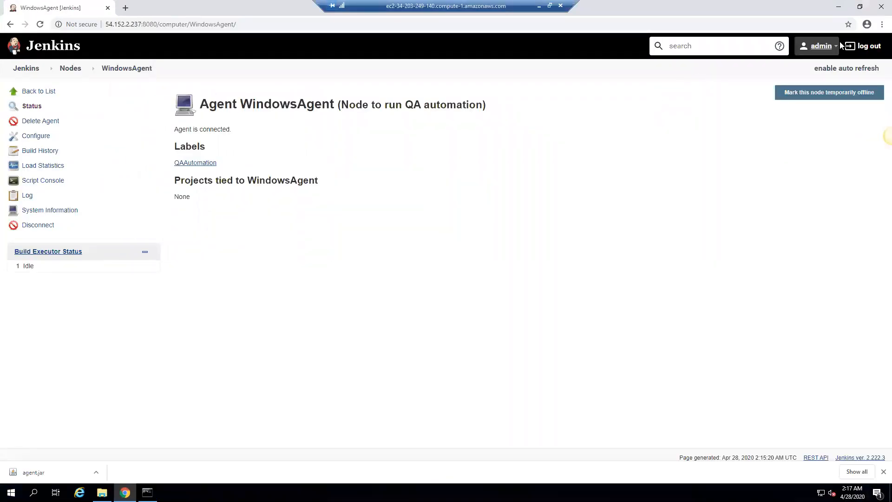
pyautogui.click(876, 8)
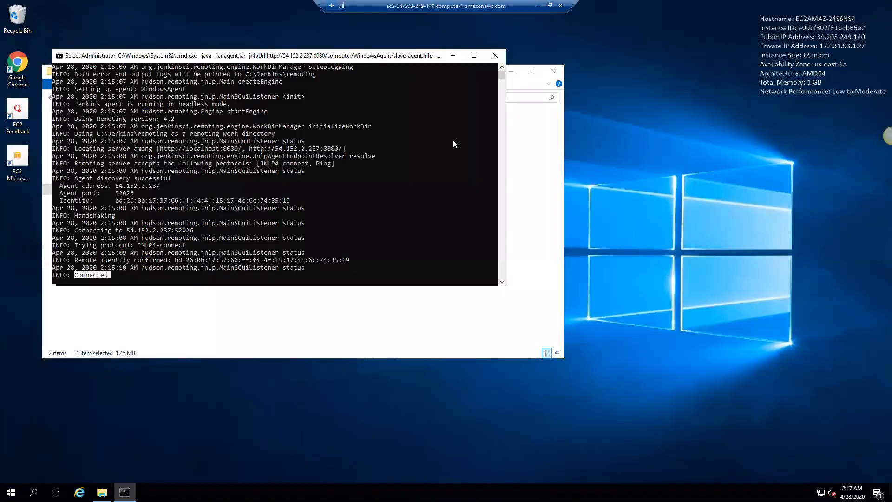
# Step: Minimize the agent machine's command prompt and Explorer windows, and snap its restored remote session window to one half of the local screen
pyautogui.click(453, 56)
pyautogui.click(510, 71)
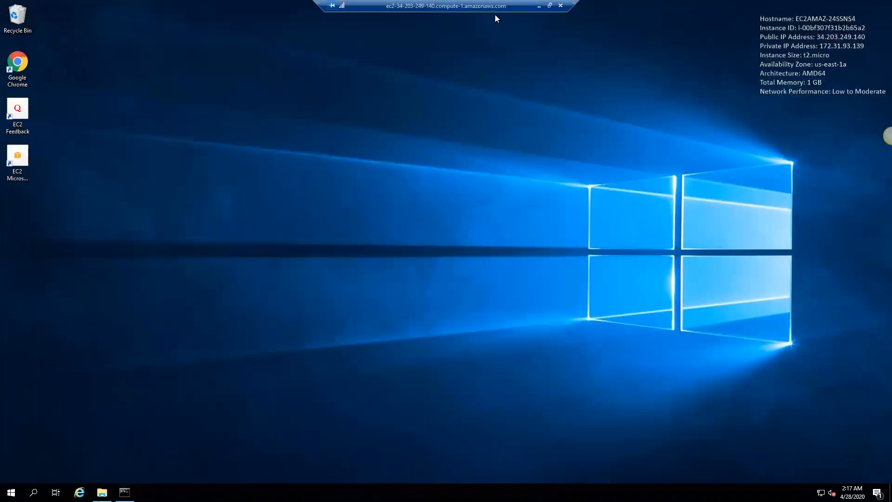
pyautogui.click(549, 5)
pyautogui.moveTo(506, 62); pyautogui.dragTo(1, 75)
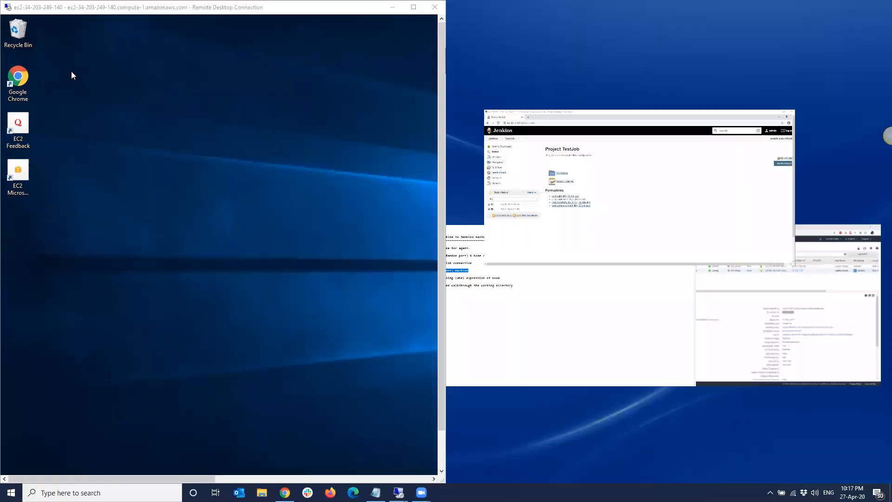
pyautogui.click(713, 145)
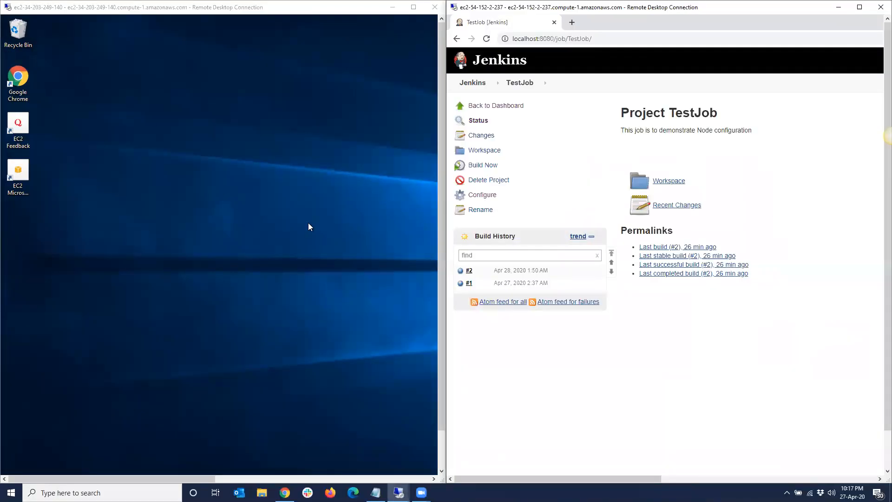
pyautogui.doubleClick(718, 7)
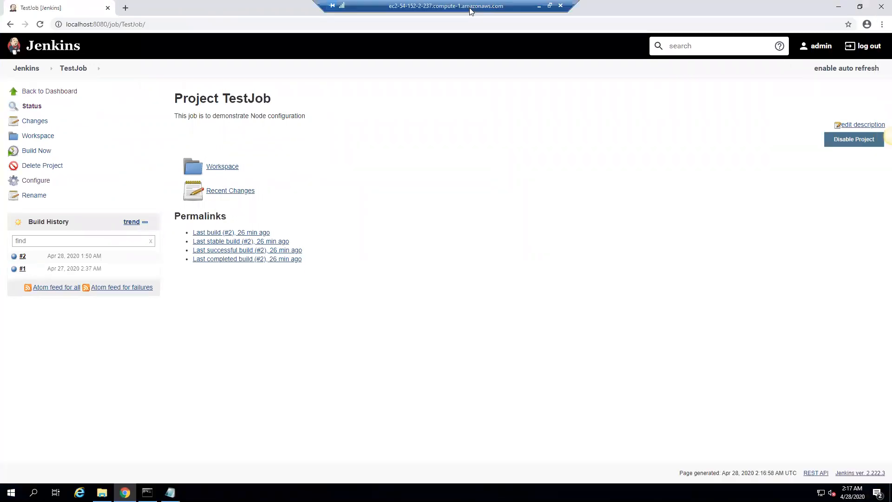
pyautogui.click(33, 153)
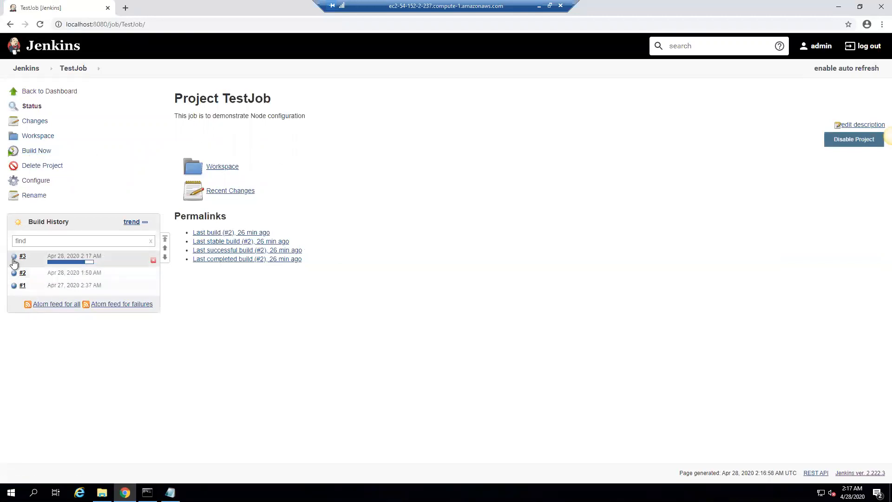
pyautogui.click(14, 259)
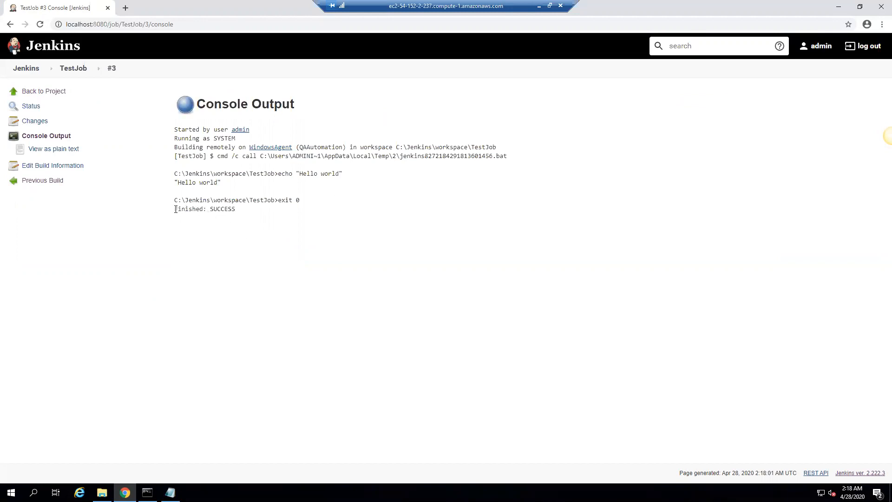
# Step: Examine build #3's console output for the finish status, the executing agent, the node label and the workspace path
pyautogui.moveTo(175, 210); pyautogui.dragTo(236, 210)
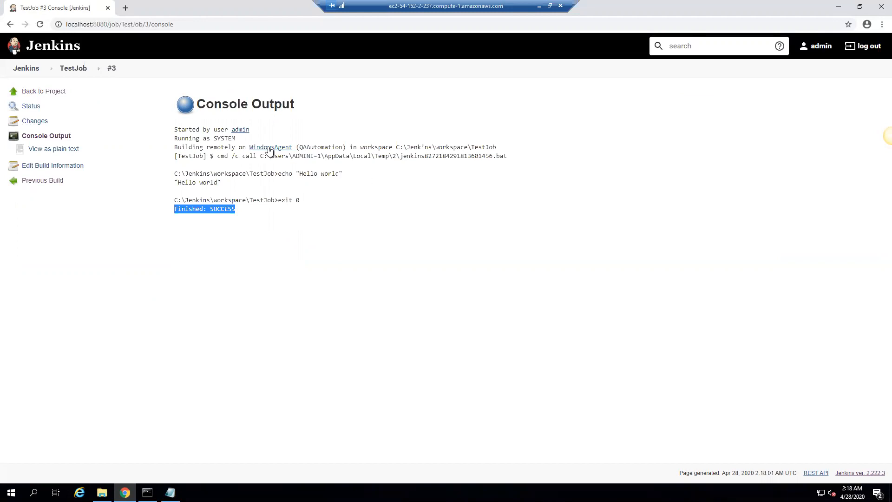
pyautogui.moveTo(175, 148); pyautogui.dragTo(246, 148)
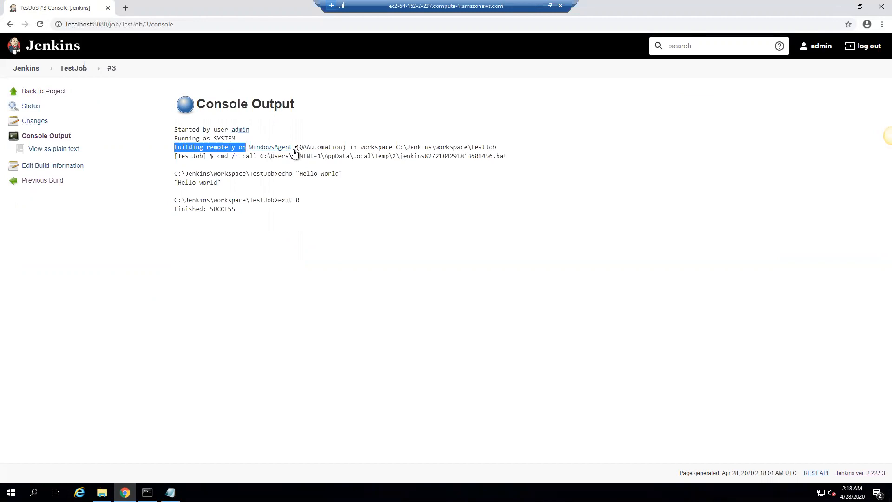
pyautogui.doubleClick(325, 147)
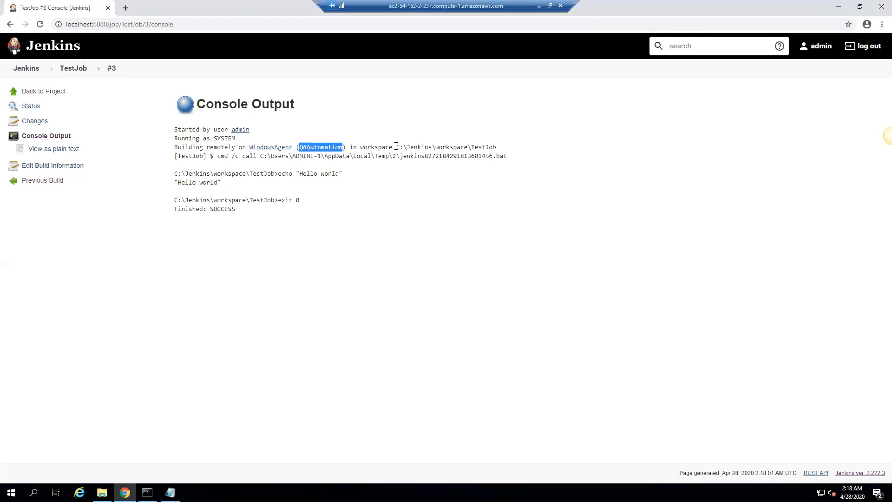
pyautogui.moveTo(396, 147); pyautogui.dragTo(433, 147)
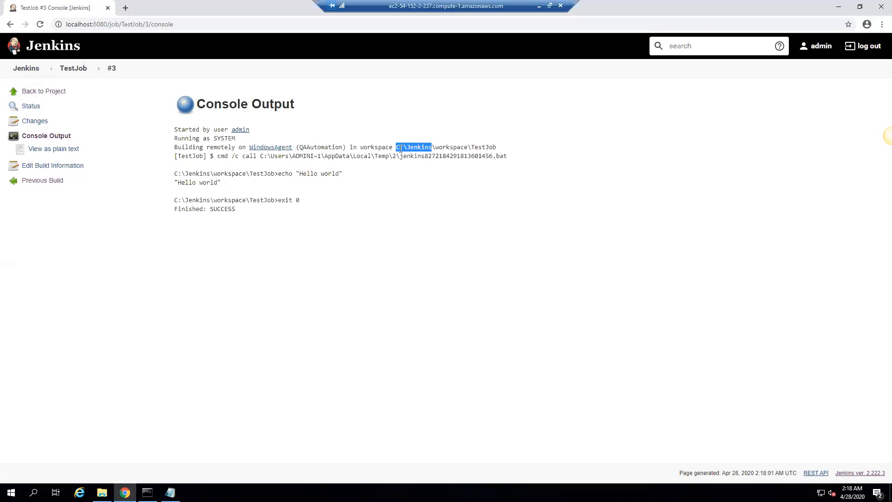
pyautogui.doubleClick(449, 147)
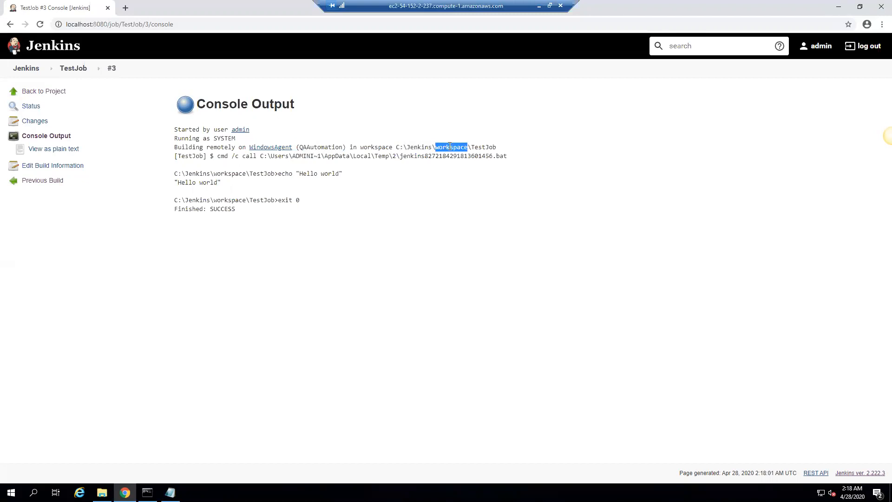
pyautogui.doubleClick(484, 146)
pyautogui.doubleClick(447, 7)
pyautogui.click(398, 492)
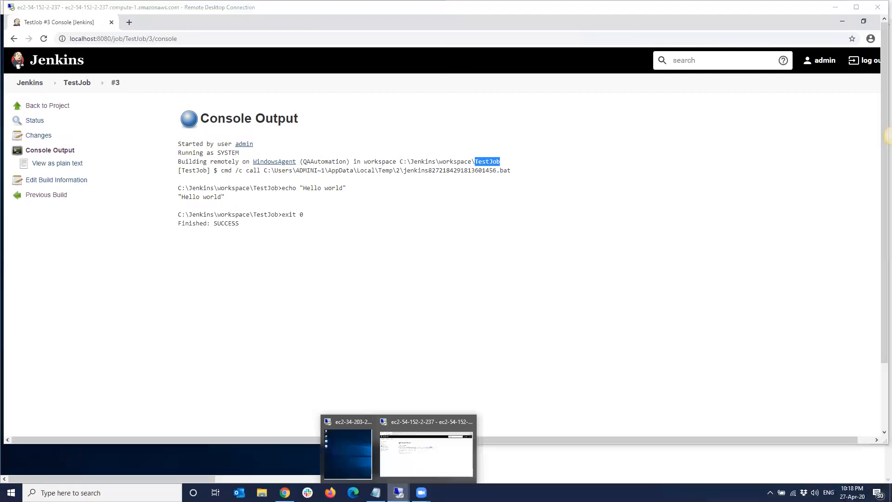
pyautogui.click(345, 452)
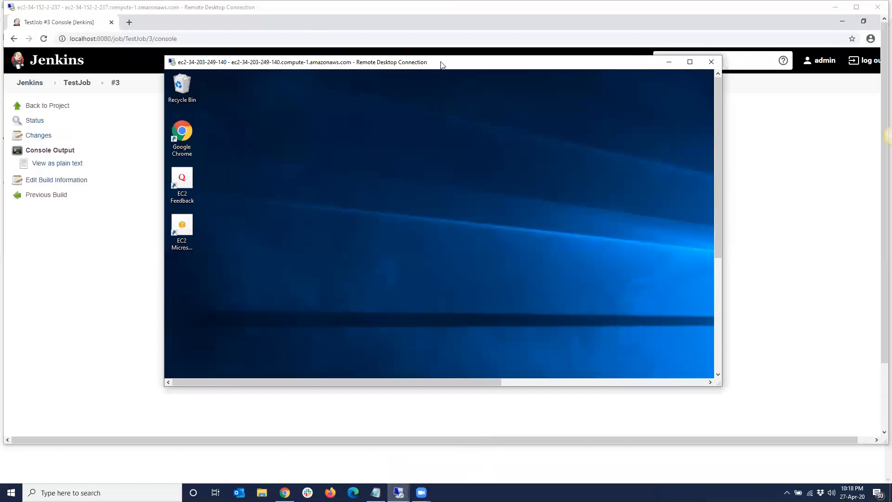
pyautogui.doubleClick(441, 60)
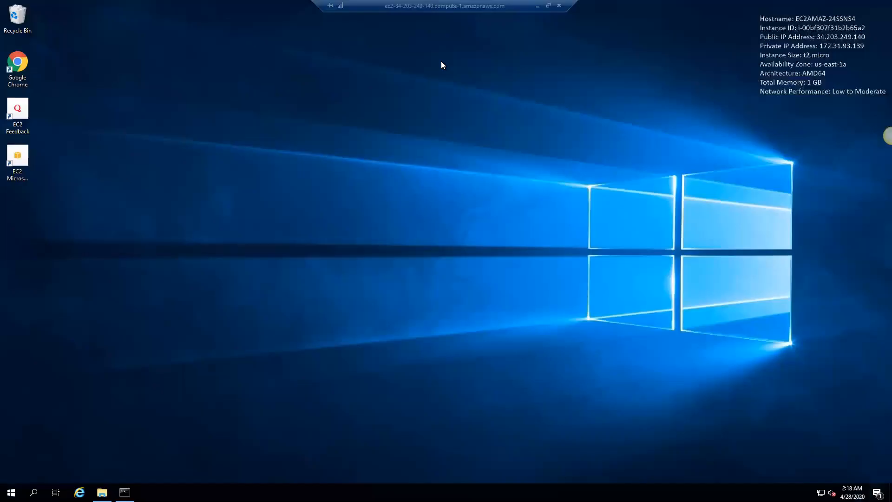
pyautogui.click(101, 491)
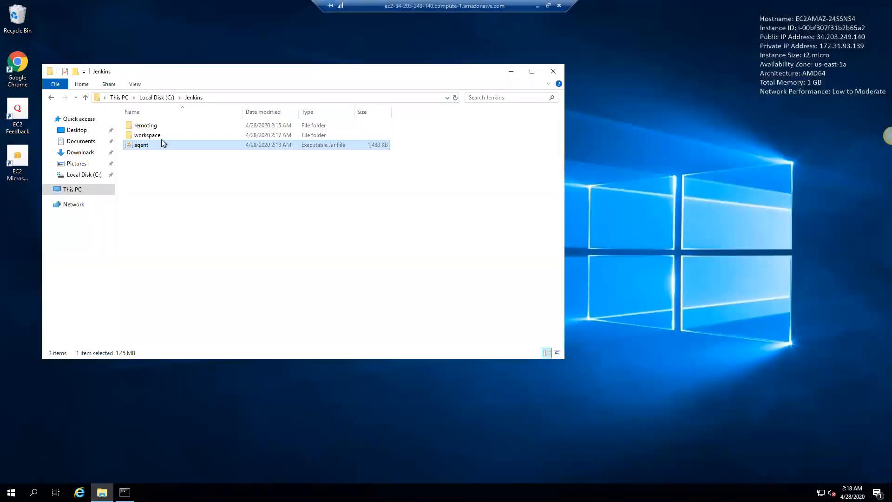
pyautogui.click(209, 98)
pyautogui.write('cmd.exe')
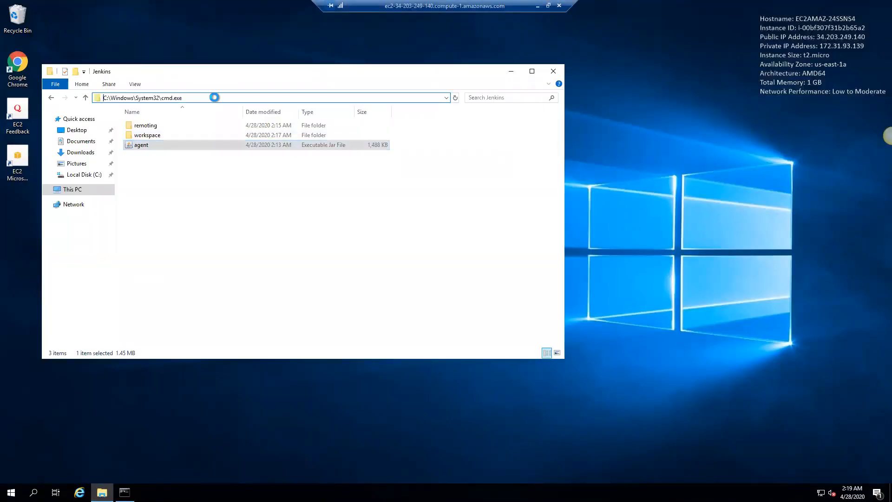
pyautogui.press('Return')
pyautogui.click(507, 68)
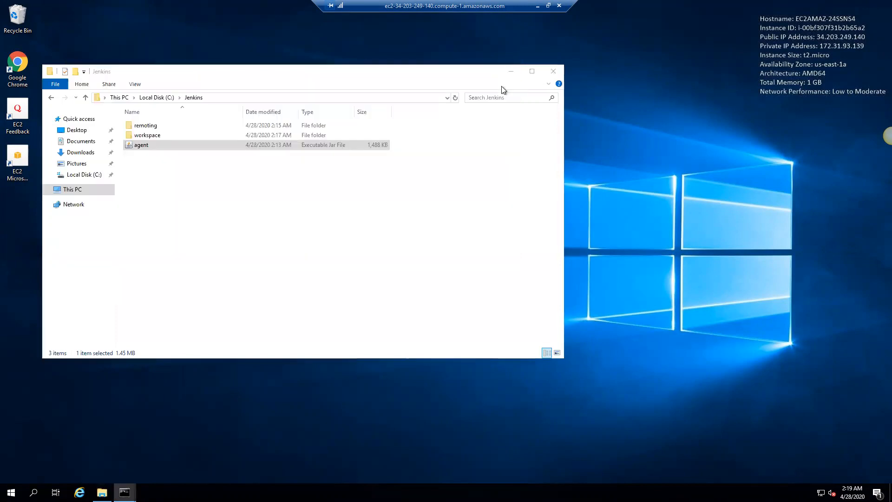
# Step: Inspect the TestJob folder inside C:\Jenkins\workspace on the agent machine and minimize the folder window
pyautogui.click(149, 128)
pyautogui.doubleClick(155, 137)
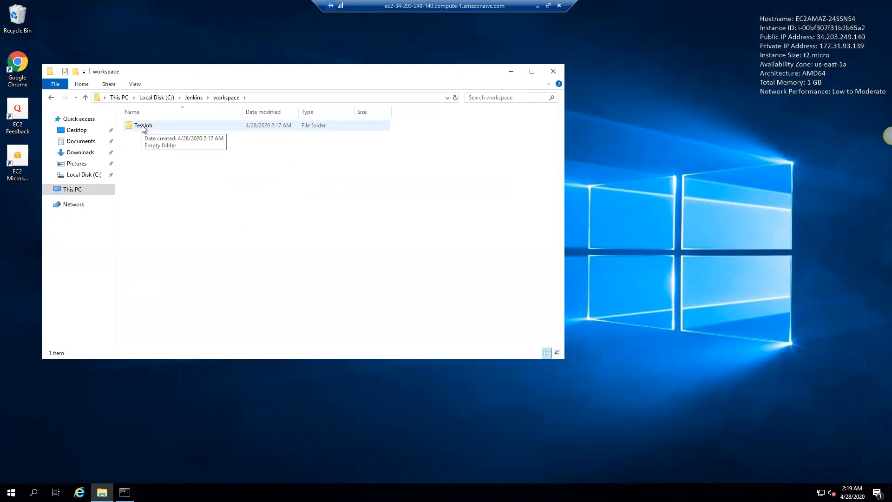
pyautogui.doubleClick(142, 126)
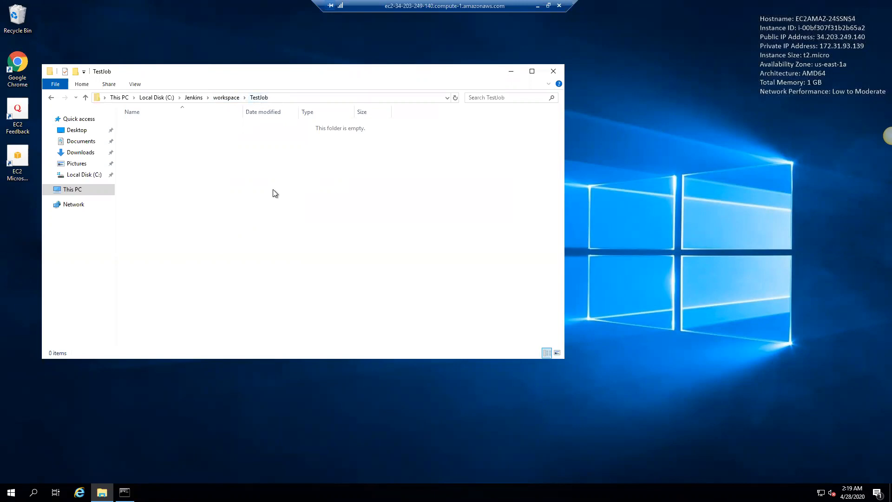
pyautogui.click(509, 70)
# Step: Restore the remote session to a window, switch to the local Notepad outline and review item 6 on walking through the working directory
pyautogui.doubleClick(462, 7)
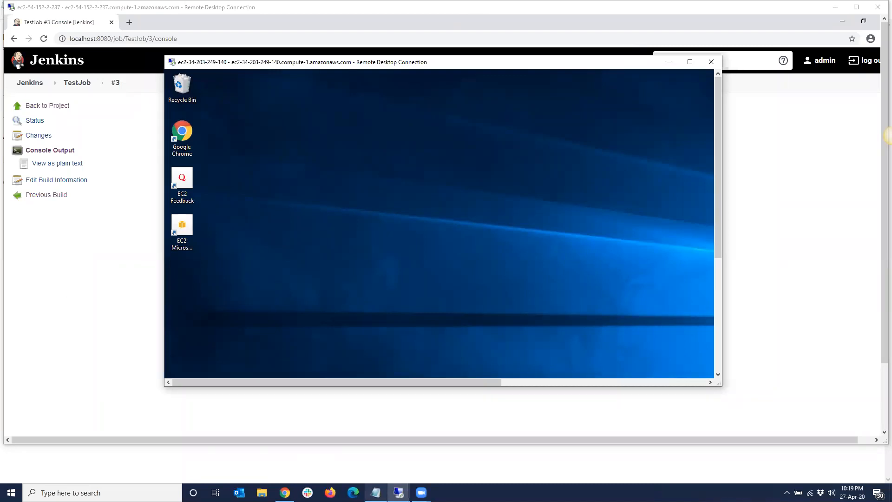
pyautogui.click(375, 492)
pyautogui.moveTo(25, 183); pyautogui.dragTo(345, 181)
pyautogui.click(365, 180)
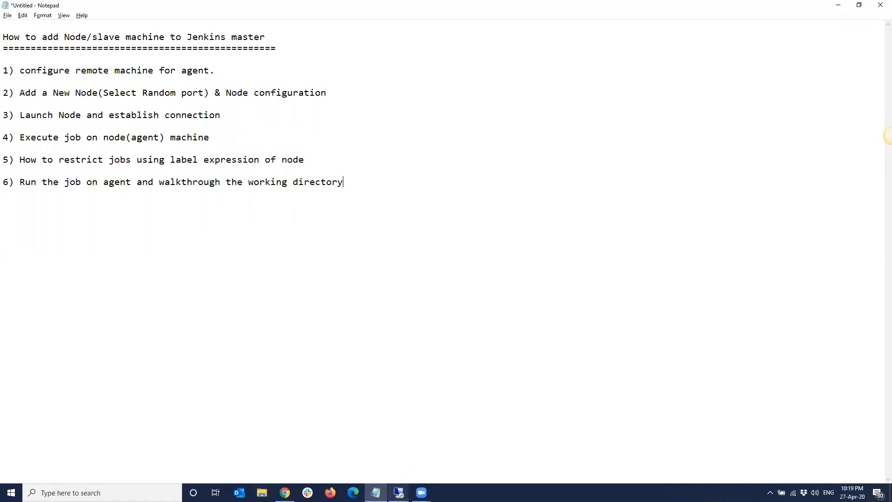
# Step: Switch to the Jenkins master session and open the WindowsAgent node's configuration from the Nodes list
pyautogui.click(285, 492)
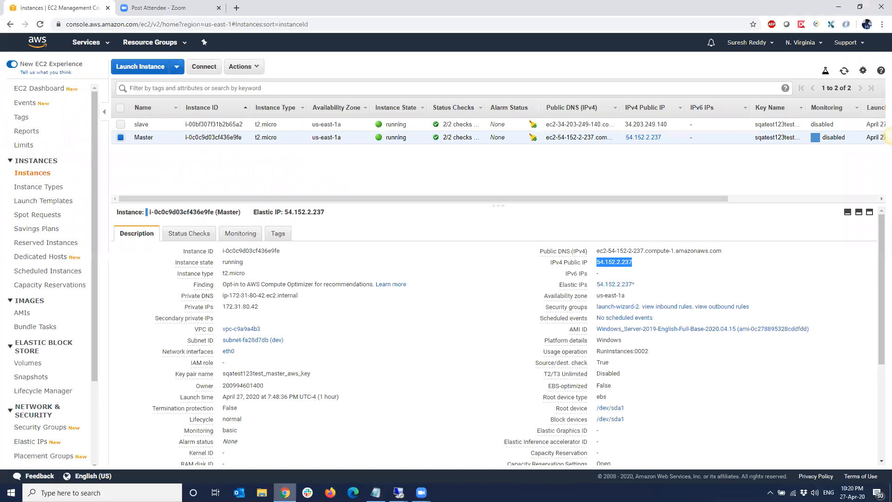
pyautogui.moveTo(398, 492)
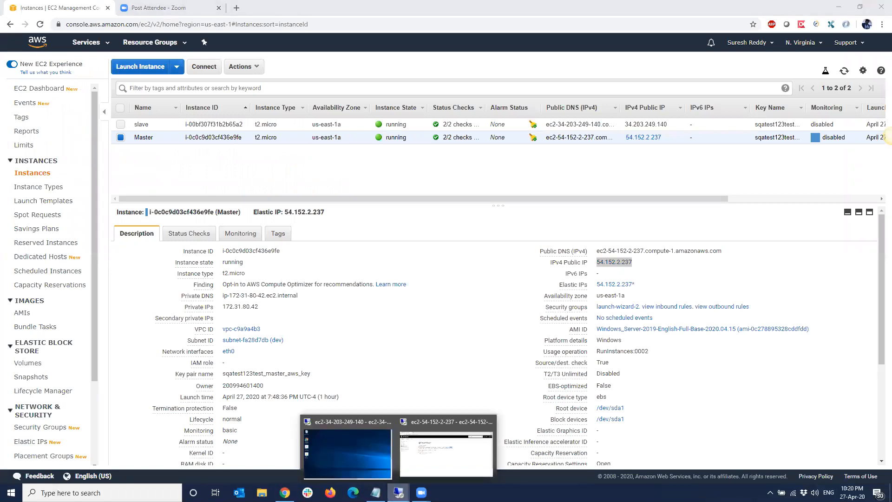
pyautogui.click(437, 446)
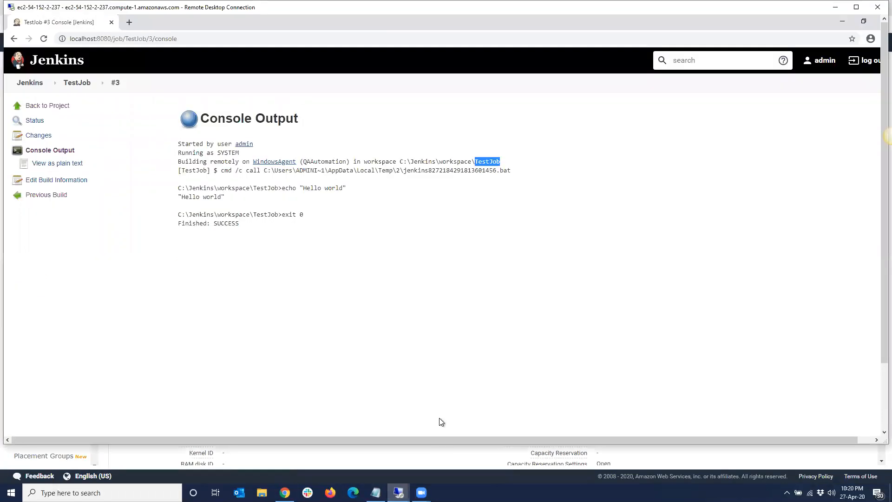
pyautogui.click(33, 84)
pyautogui.click(46, 335)
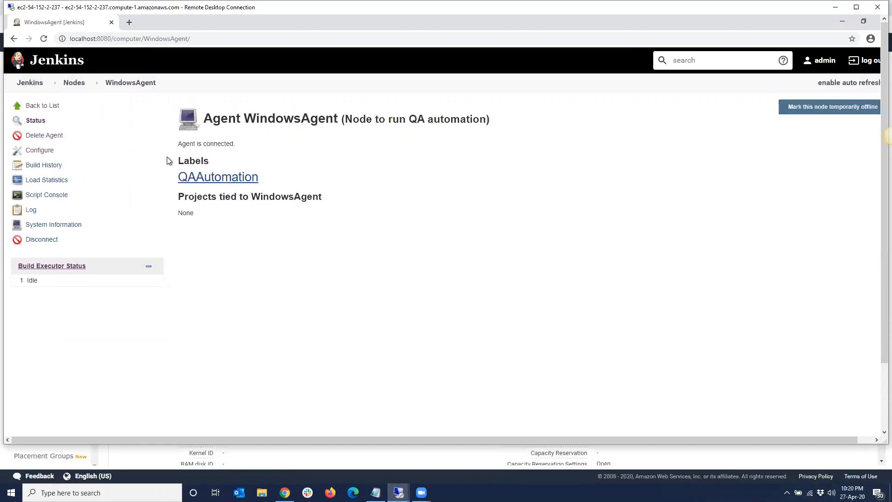
pyautogui.click(74, 84)
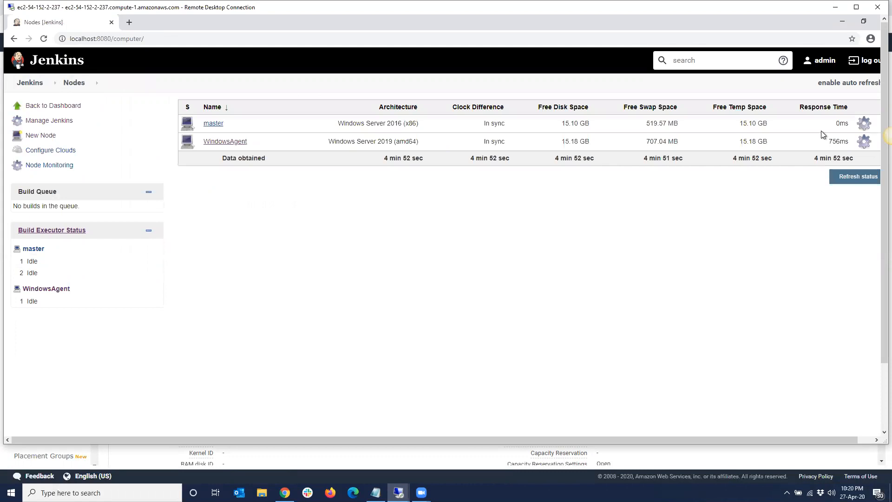
pyautogui.click(863, 142)
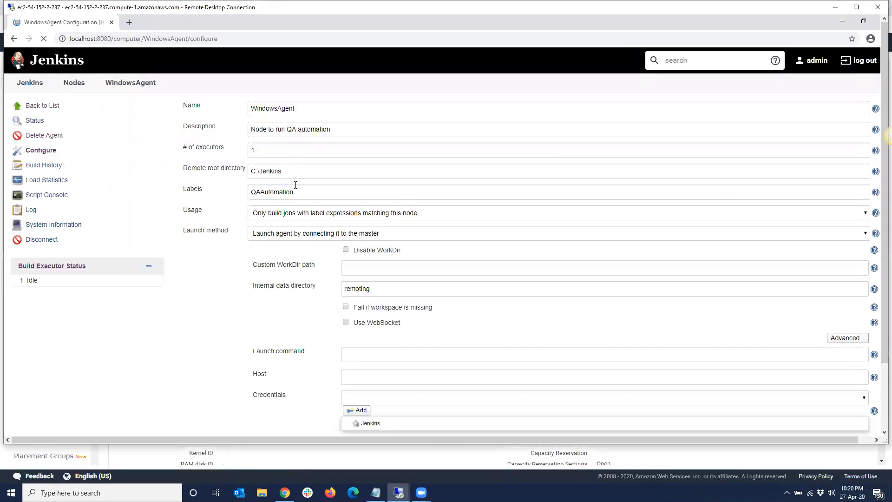
# Step: Set WindowsAgent's number of executors to 2, keeping the master session in front
pyautogui.click(250, 150)
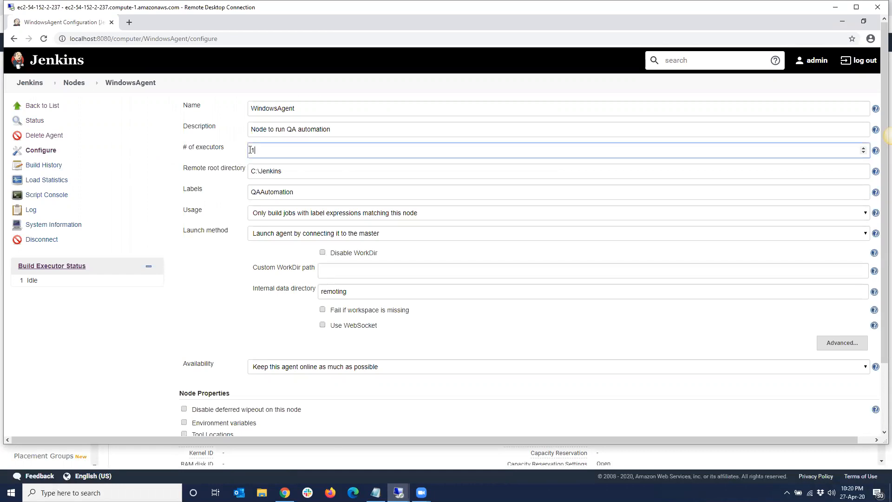
pyautogui.write('2')
pyautogui.moveTo(398, 492)
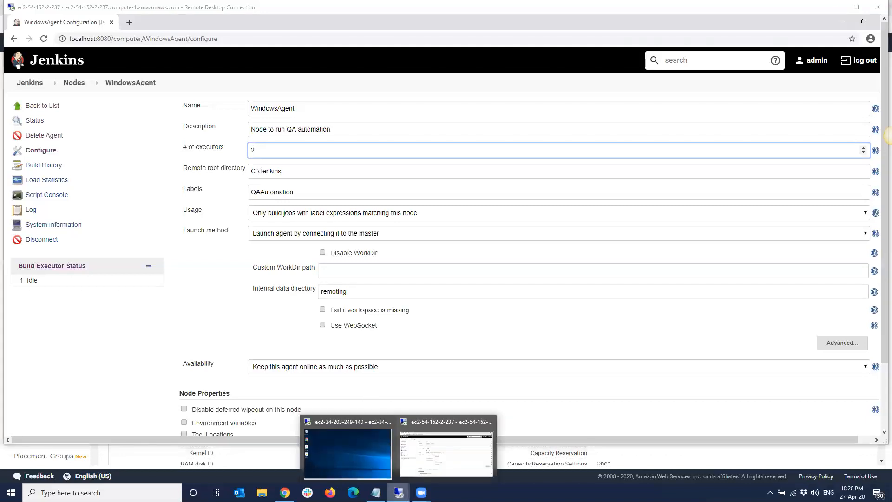
pyautogui.click(451, 462)
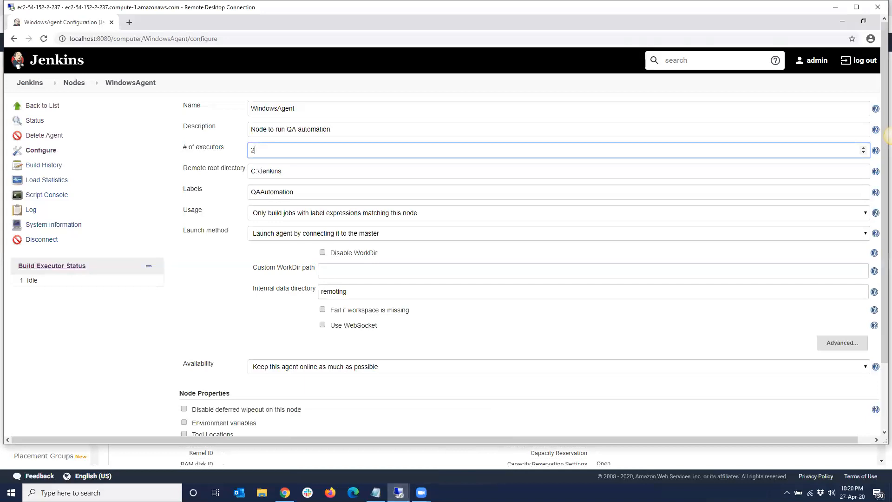
# Step: Switch to the agent machine's session, maximize it and open the C:\Jenkins\workspace folder
pyautogui.moveTo(398, 491)
pyautogui.click(389, 462)
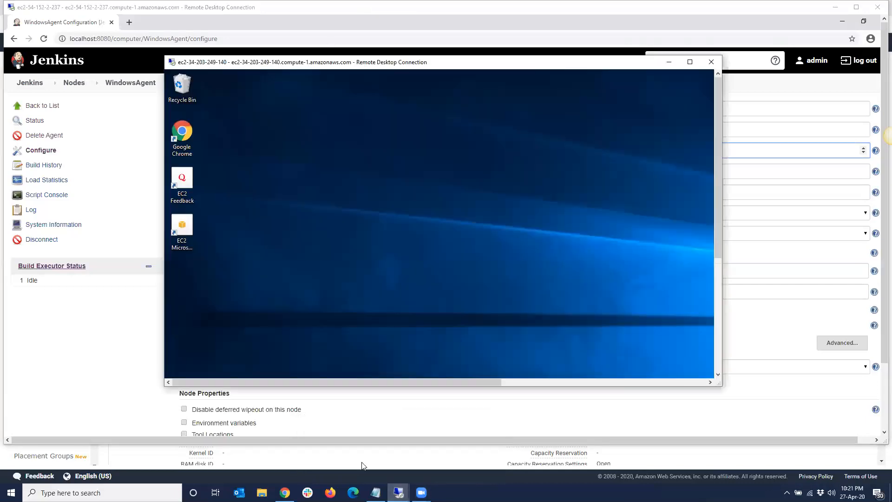
pyautogui.doubleClick(467, 64)
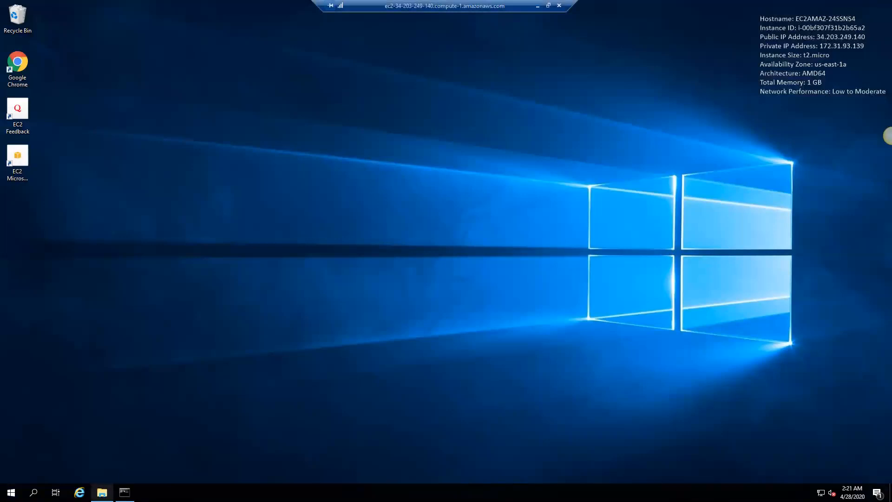
pyautogui.click(102, 491)
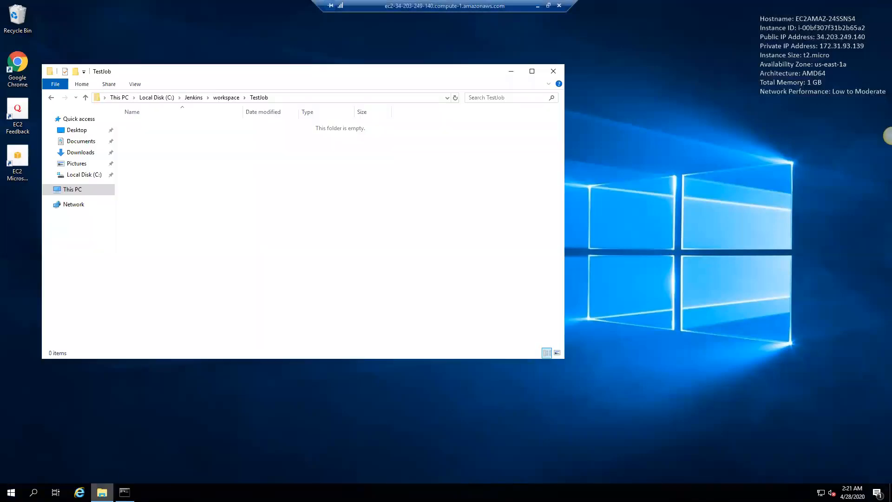
pyautogui.click(228, 96)
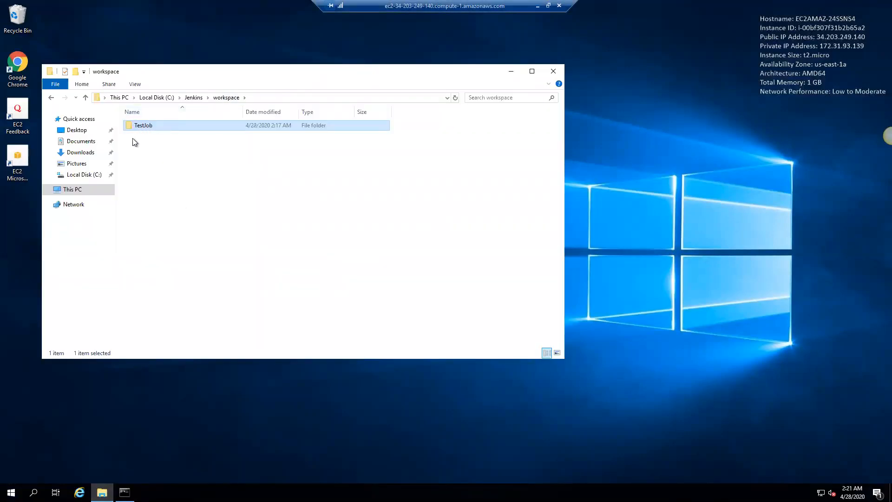